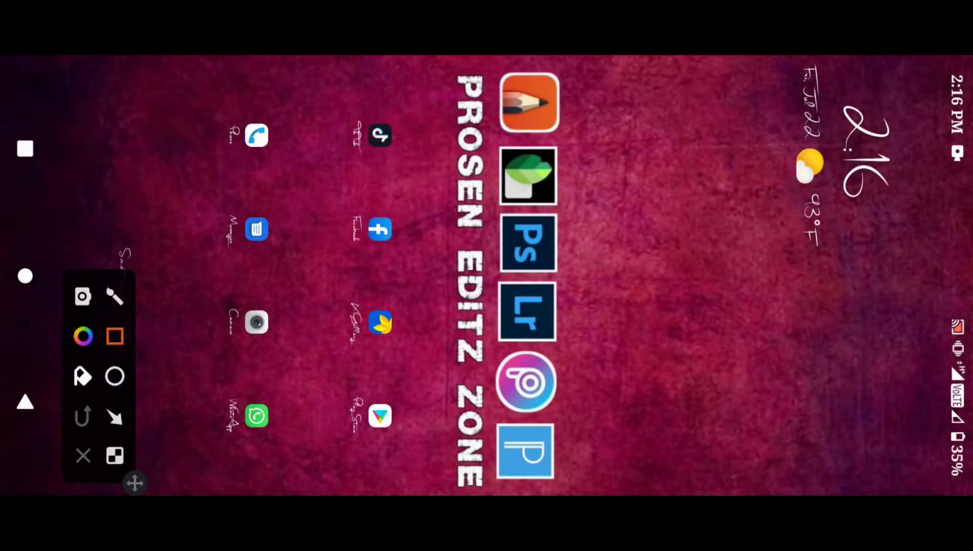
- Launch the XGallery app from the Android home screen to show its album list
left_click_drag(414, 284, 326, 365)
left_click(82, 456)
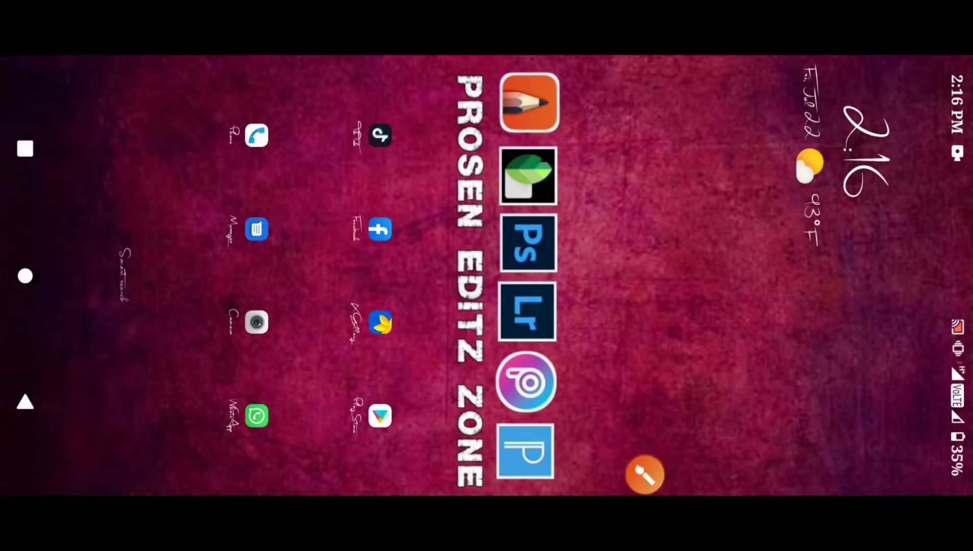
left_click(376, 324)
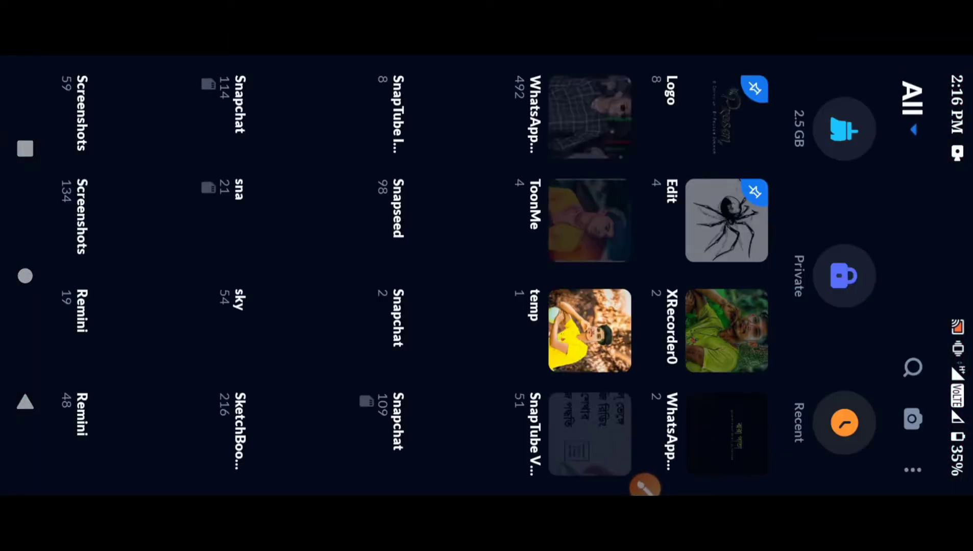
- Open the man-on-tree-trunk photo full screen from the Edit album
left_click(727, 219)
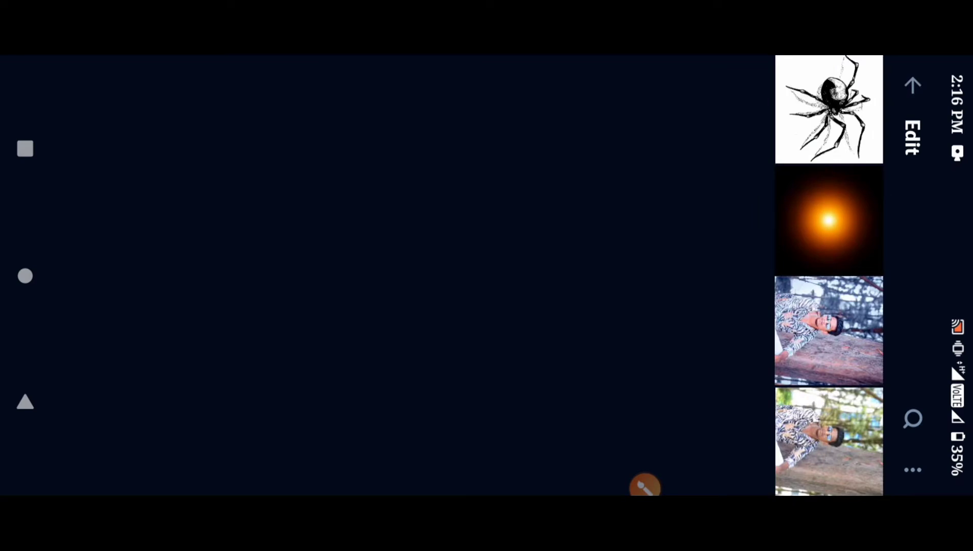
left_click(829, 442)
left_click(644, 486)
left_click(115, 337)
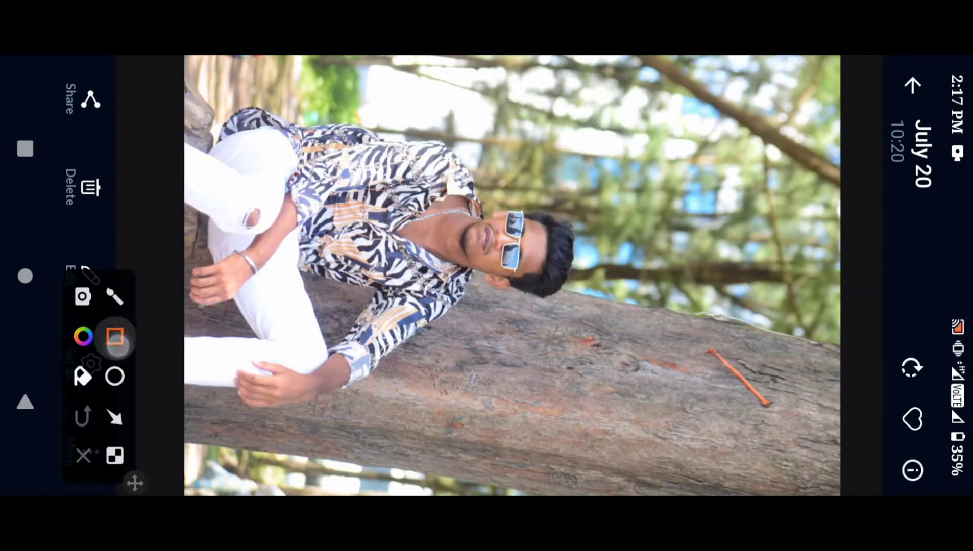
left_click_drag(134, 147, 40, 95)
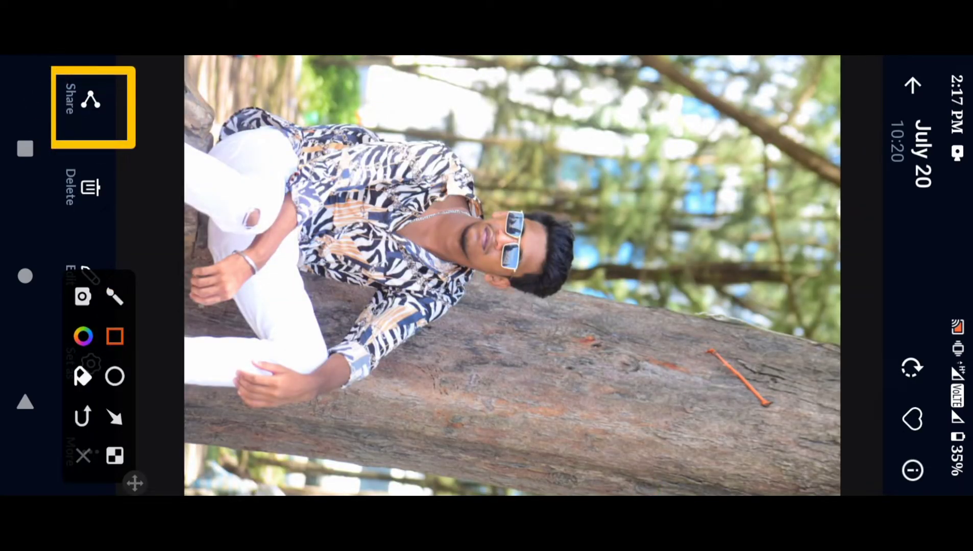
left_click(83, 456)
- Share the photo to Lightroom (Add to Lr), then open its blue-toned version
left_click(90, 100)
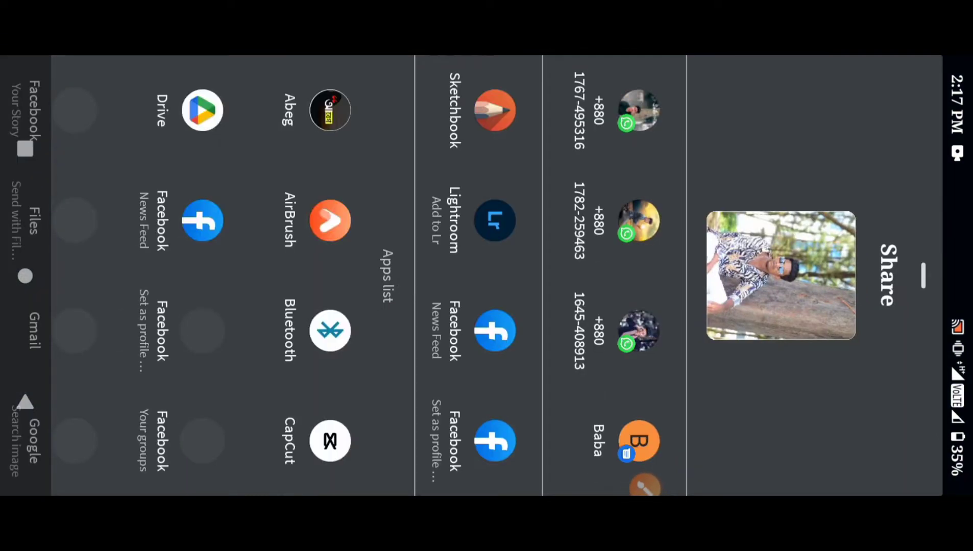
left_click(645, 478)
left_click(115, 336)
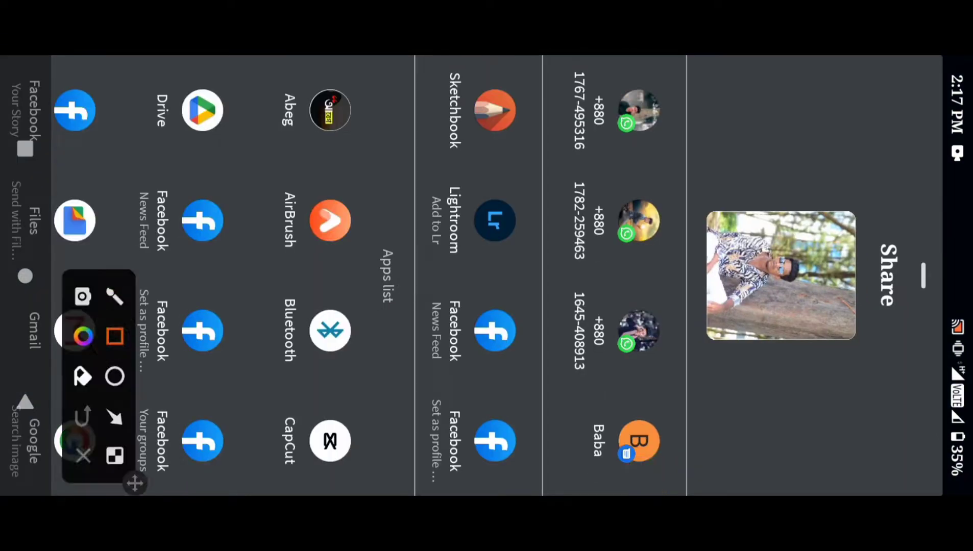
left_click_drag(512, 161, 406, 278)
left_click(83, 456)
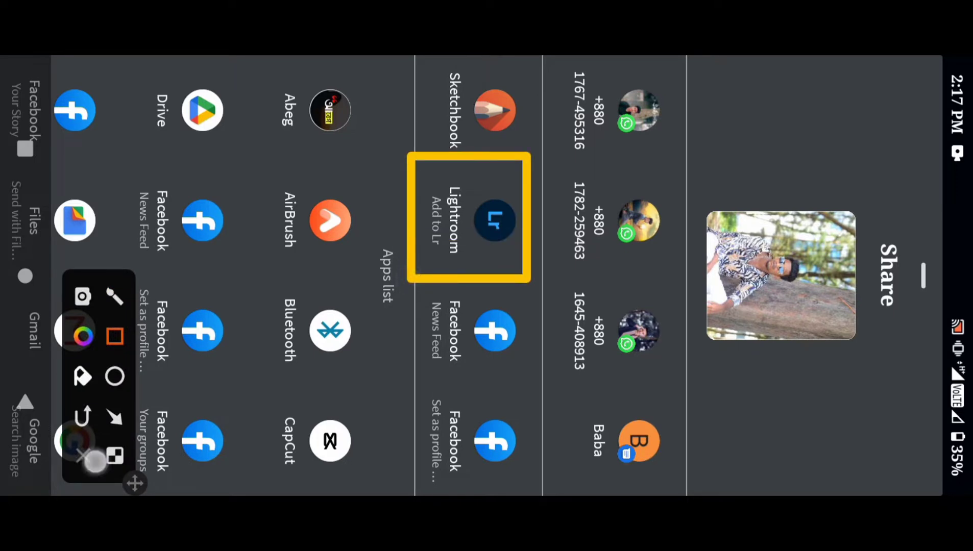
left_click(501, 226)
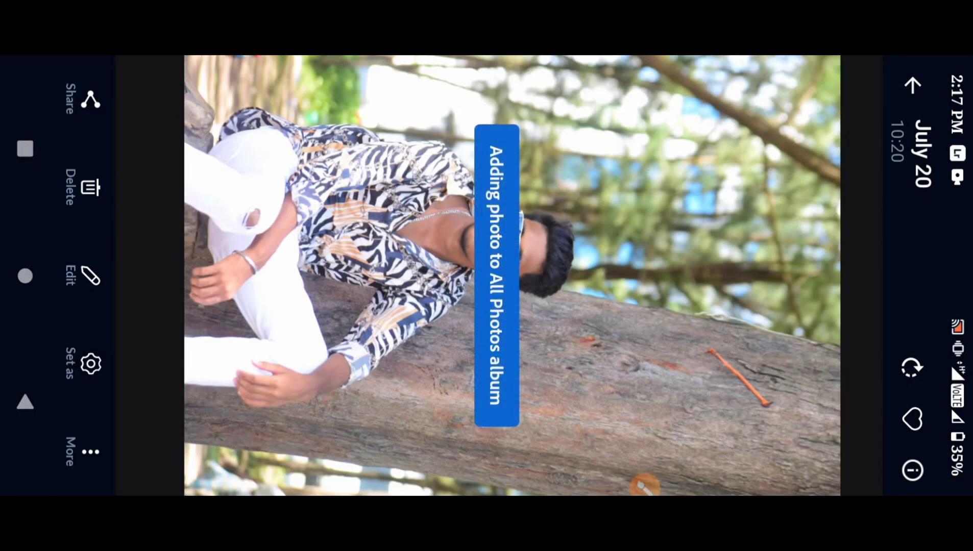
left_click(913, 86)
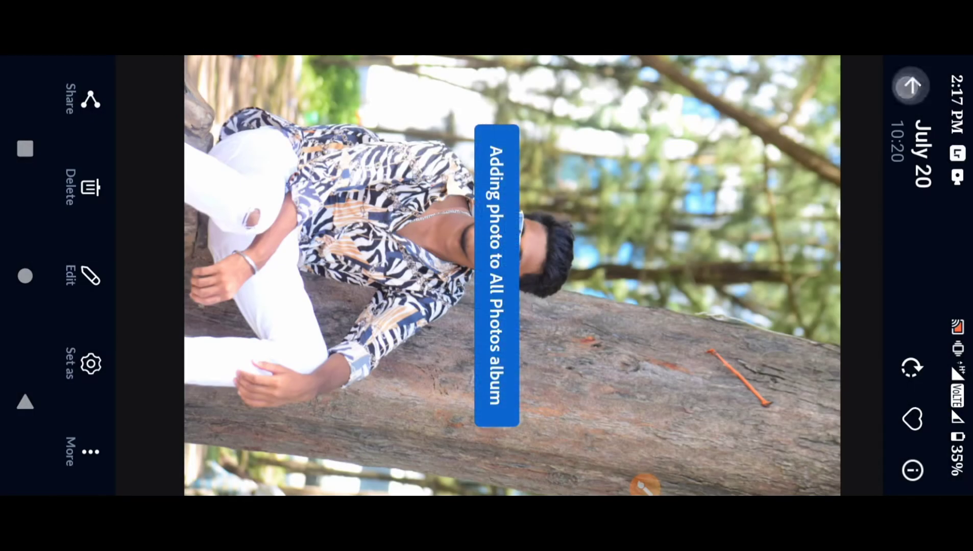
left_click(829, 338)
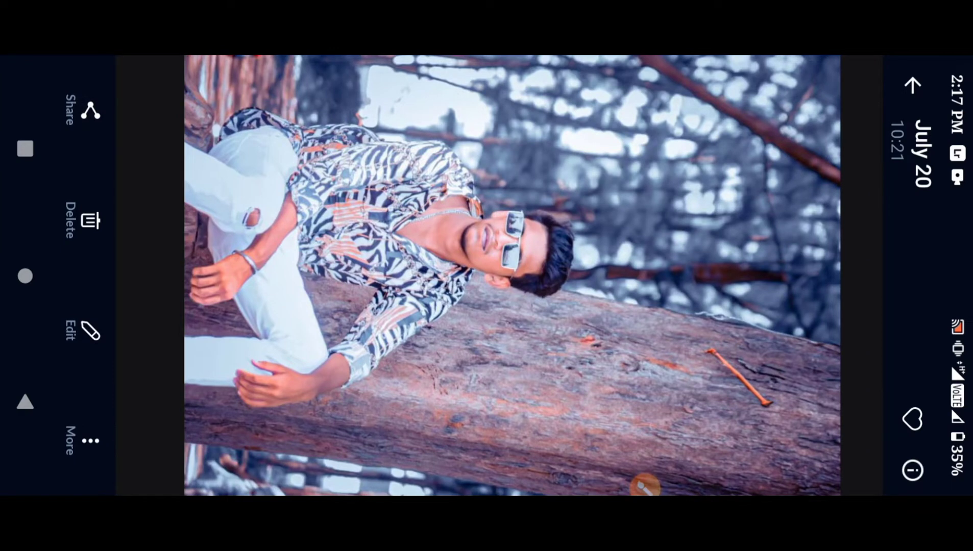
- Share the blue-toned photo to Lightroom (Add to Lr) and return to the home screen
left_click(90, 110)
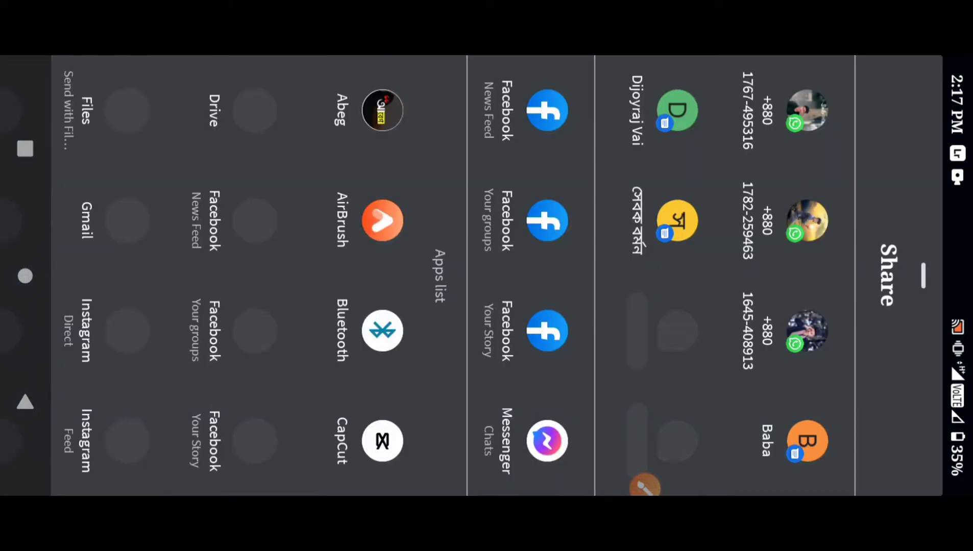
left_click_drag(327, 410, 601, 411)
left_click(294, 330)
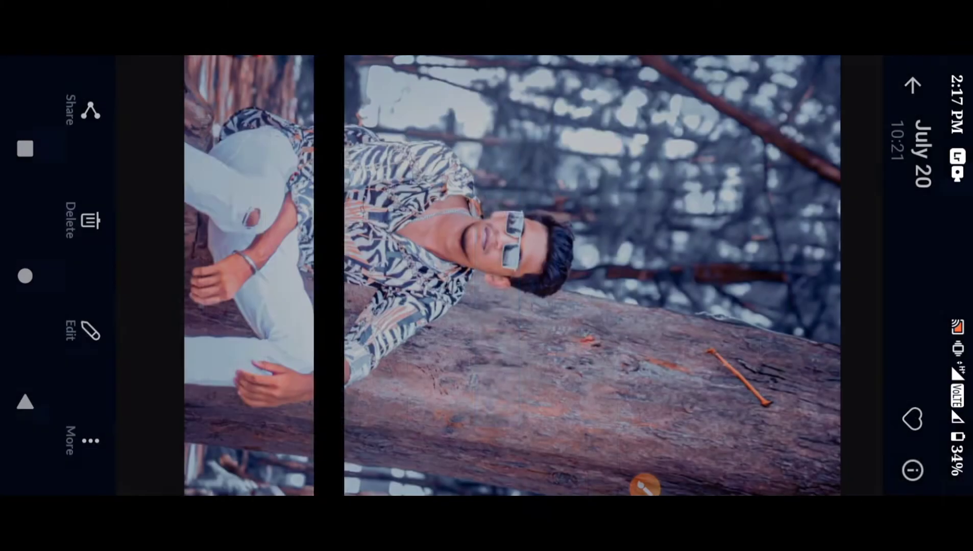
left_click(25, 276)
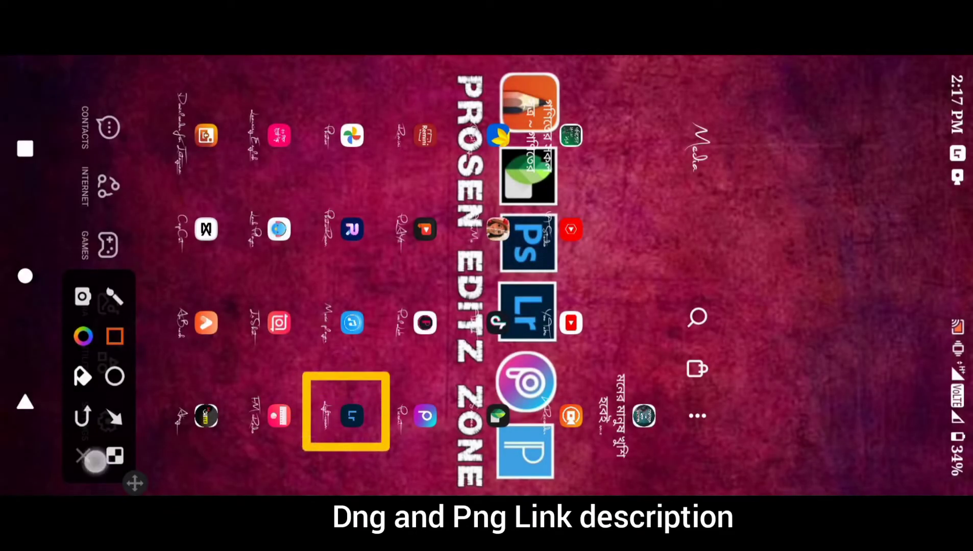
- Launch Lightroom Mobile and open All Photos holding both tree-trunk portraits
left_click(95, 462)
left_click(352, 416)
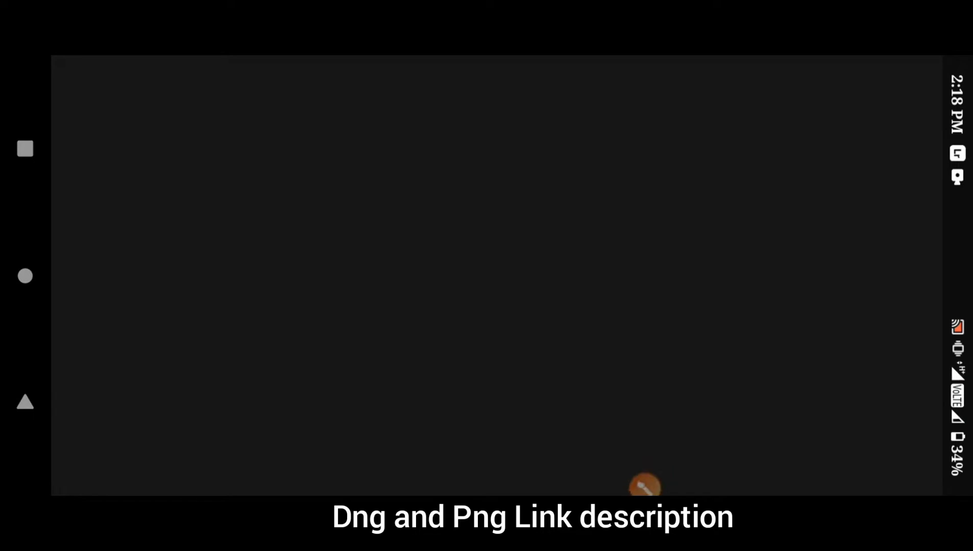
left_click(645, 475)
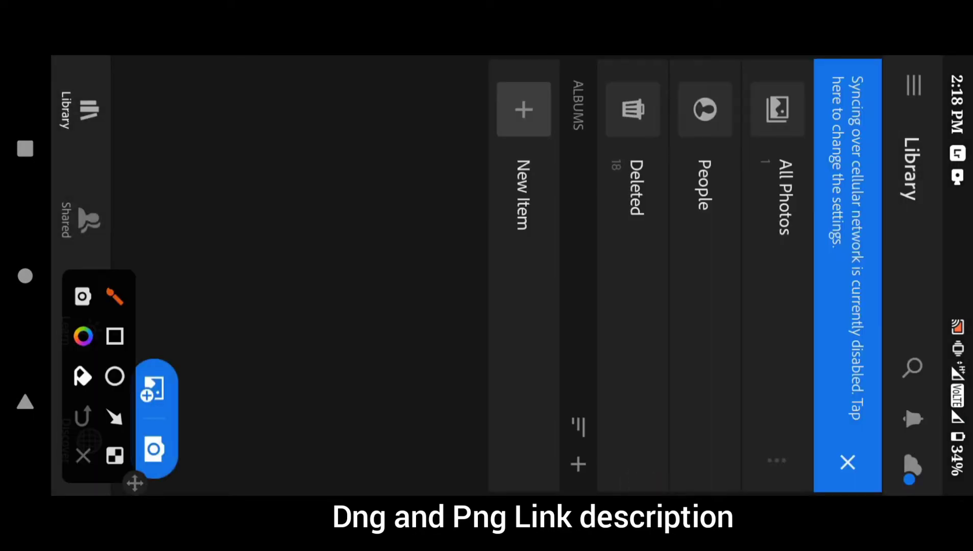
left_click(113, 417)
left_click_drag(636, 345, 781, 263)
left_click(83, 461)
left_click(777, 294)
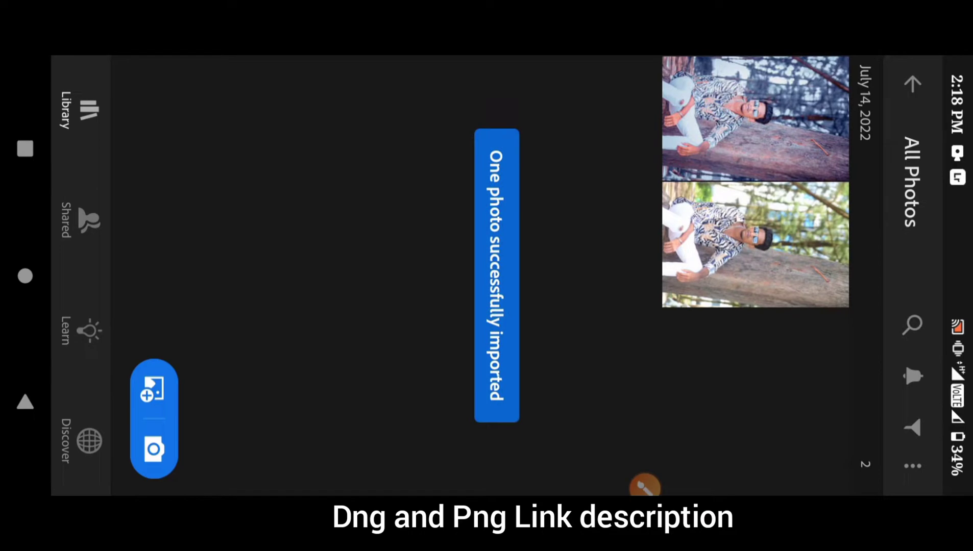
- Open the blue-toned tree-trunk photo in Lightroom's editor
left_click(645, 488)
left_click(115, 337)
left_click_drag(860, 180, 664, 65)
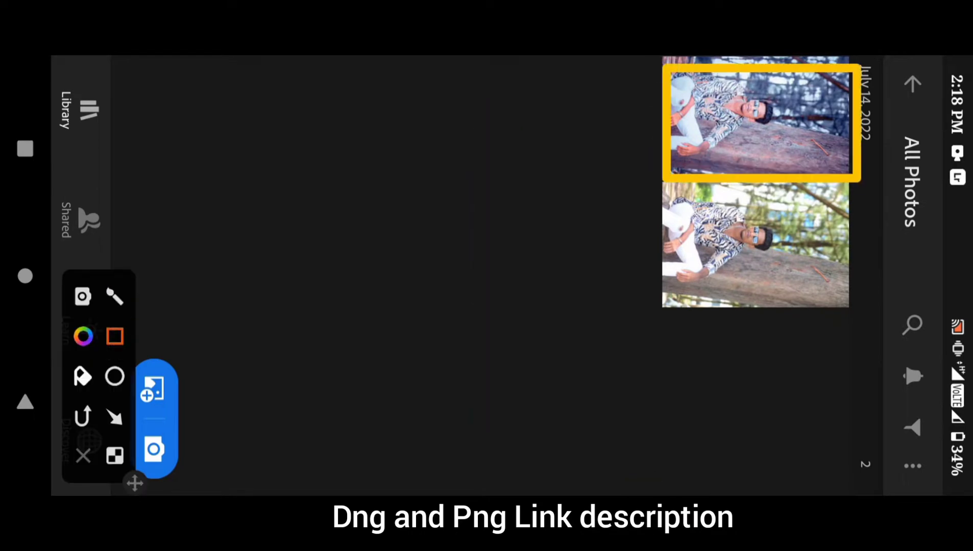
left_click(83, 456)
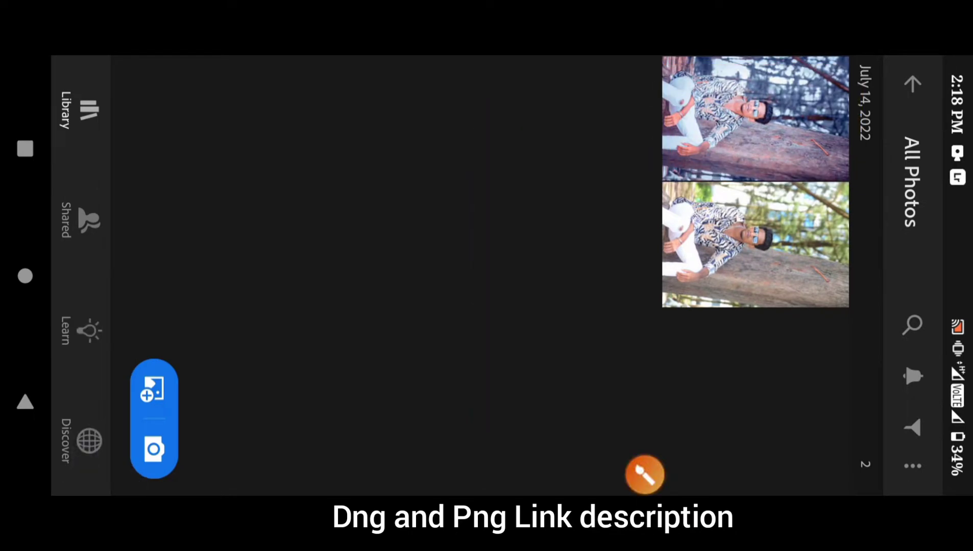
left_click(756, 118)
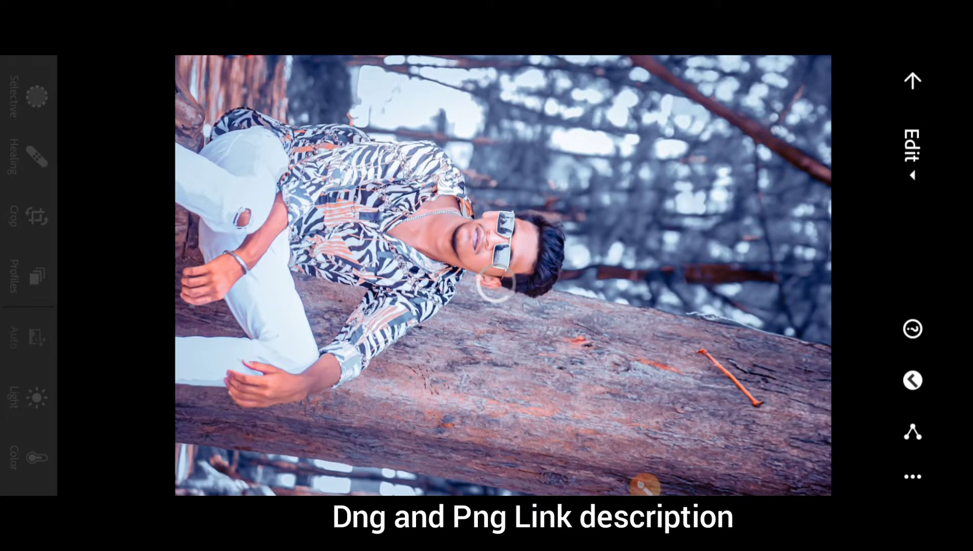
- Choose Copy Settings from the photo's ••• options menu
left_click(645, 488)
left_click(114, 417)
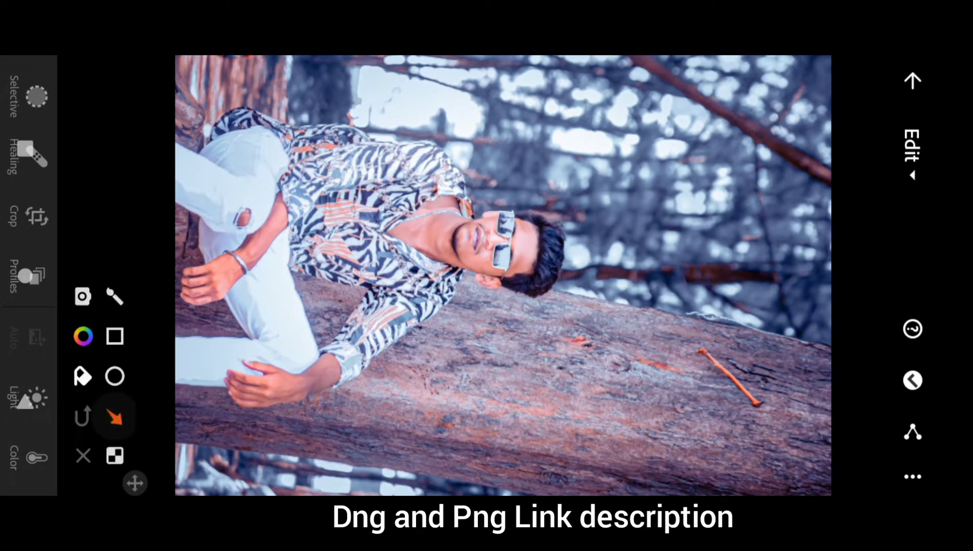
left_click_drag(684, 342, 900, 465)
left_click(83, 455)
left_click(913, 477)
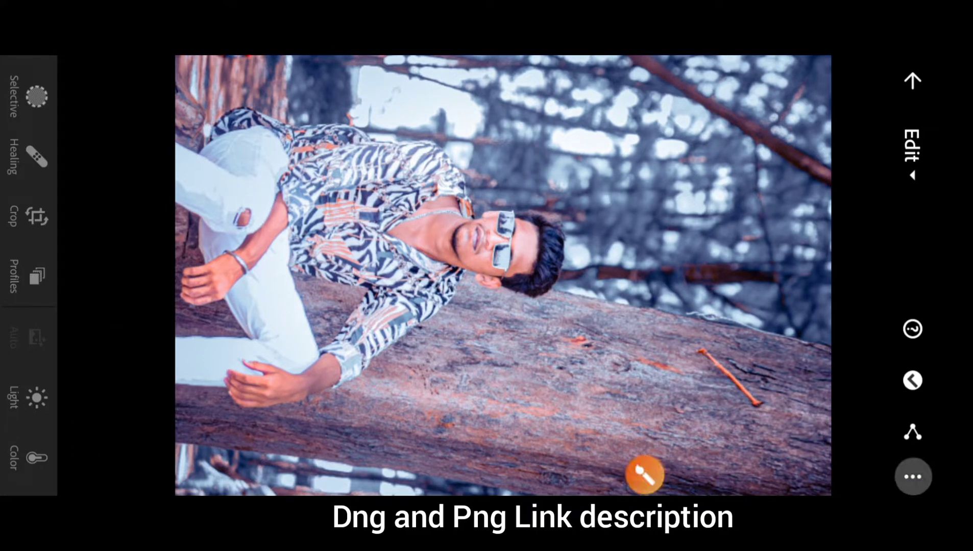
left_click(645, 475)
left_click(115, 336)
mouse_move(626, 433)
left_mouse_down()
mouse_move(588, 422)
mouse_move(570, 276)
left_mouse_up()
left_click(83, 456)
left_click(598, 347)
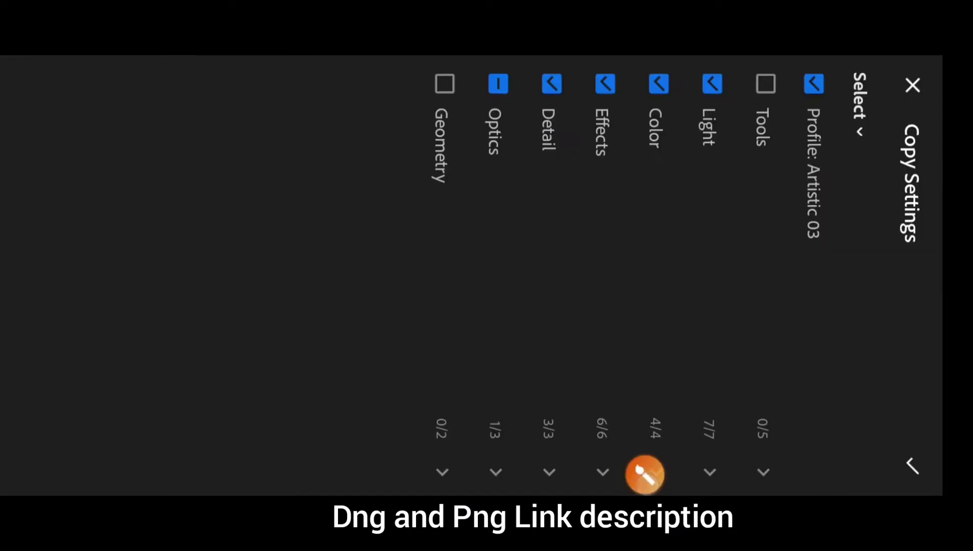
- Confirm copying the selected edit settings with the check mark
left_click(645, 475)
left_click(114, 418)
left_click_drag(651, 303, 891, 456)
left_click(83, 456)
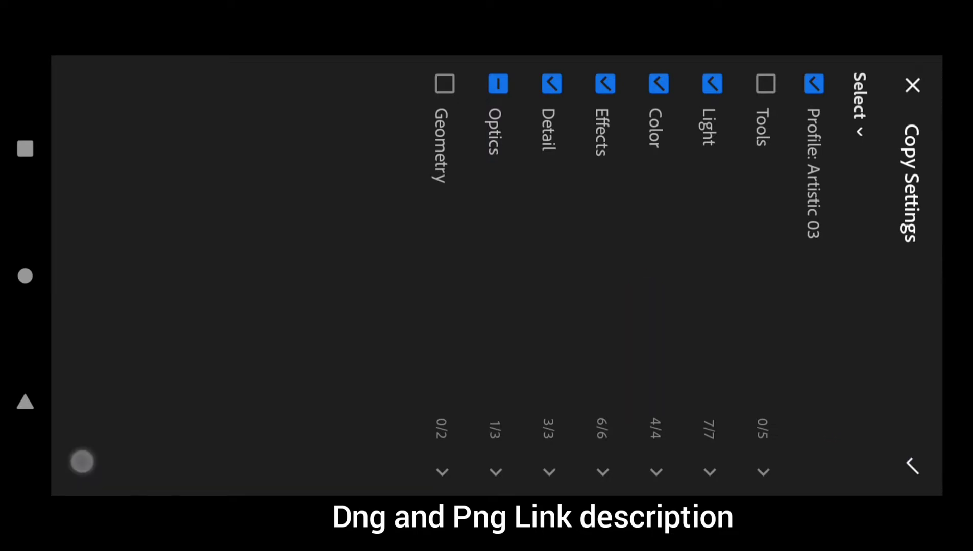
left_click(914, 467)
- Go back to All Photos and open the original tree-trunk photo for editing
left_click(913, 84)
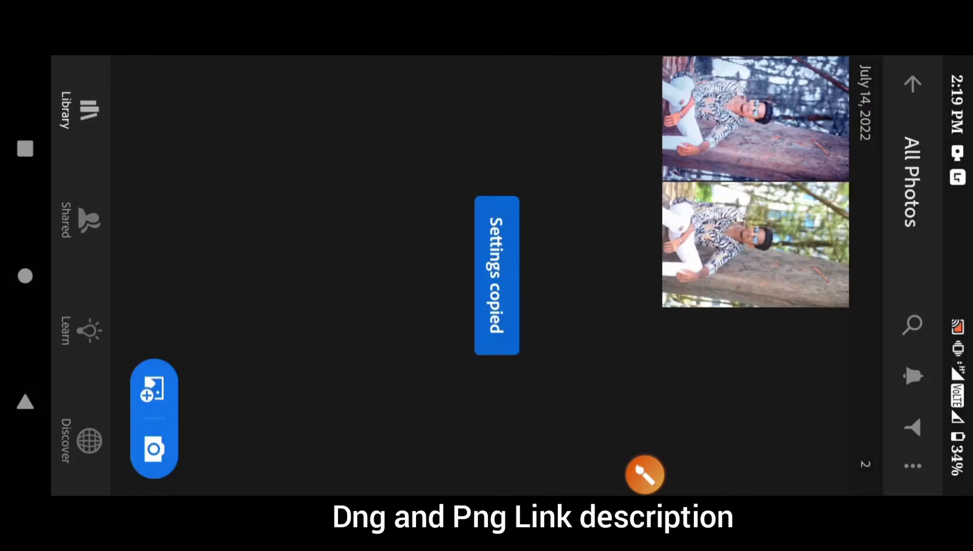
left_click(135, 483)
left_click(114, 336)
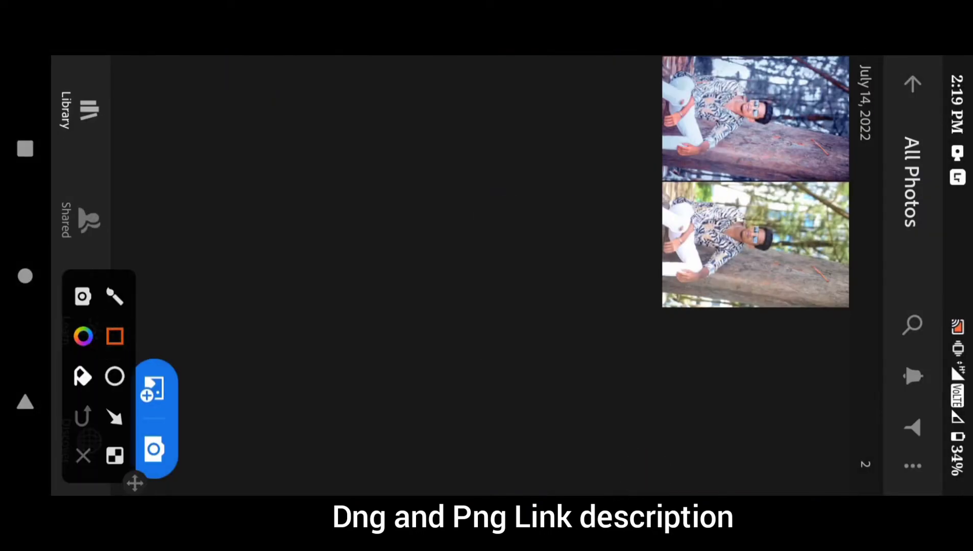
left_click_drag(882, 331, 650, 231)
left_click(83, 456)
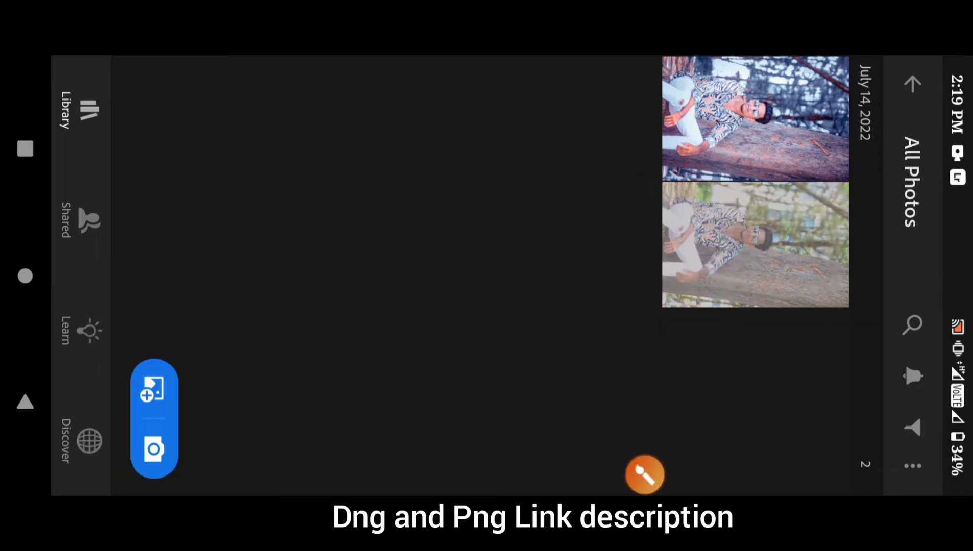
left_click(756, 246)
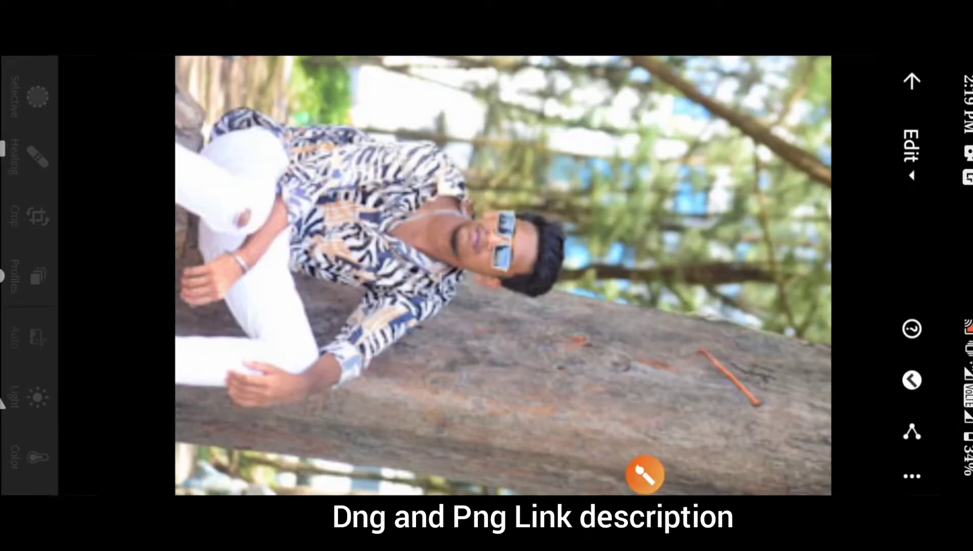
- Show the photo's ••• overflow menu containing Paste Settings
left_click(644, 485)
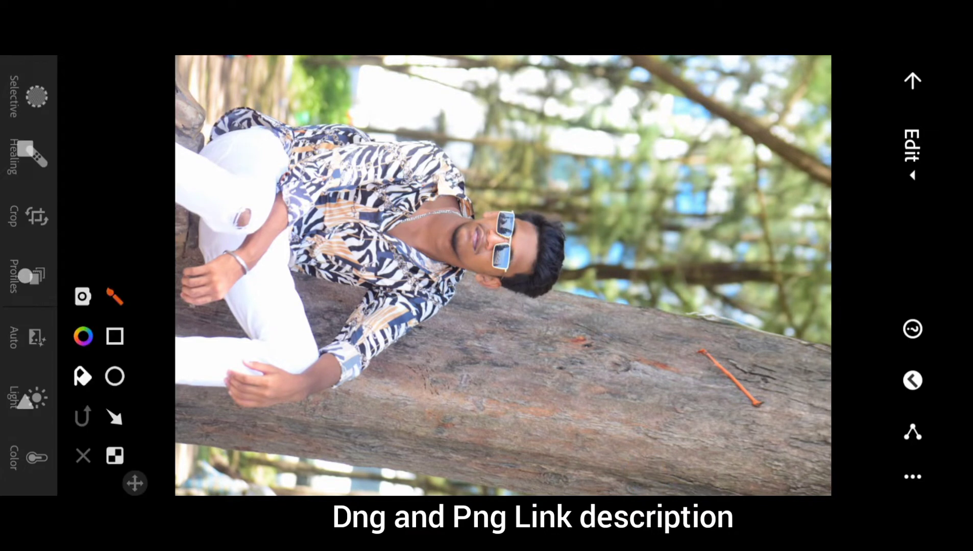
left_click_drag(664, 342, 901, 465)
left_click(84, 456)
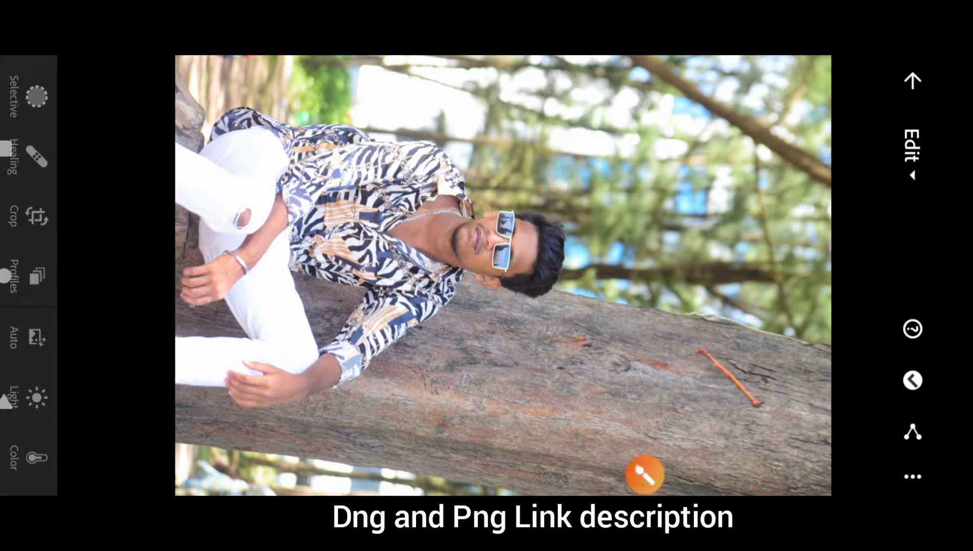
left_click(913, 477)
left_click(645, 475)
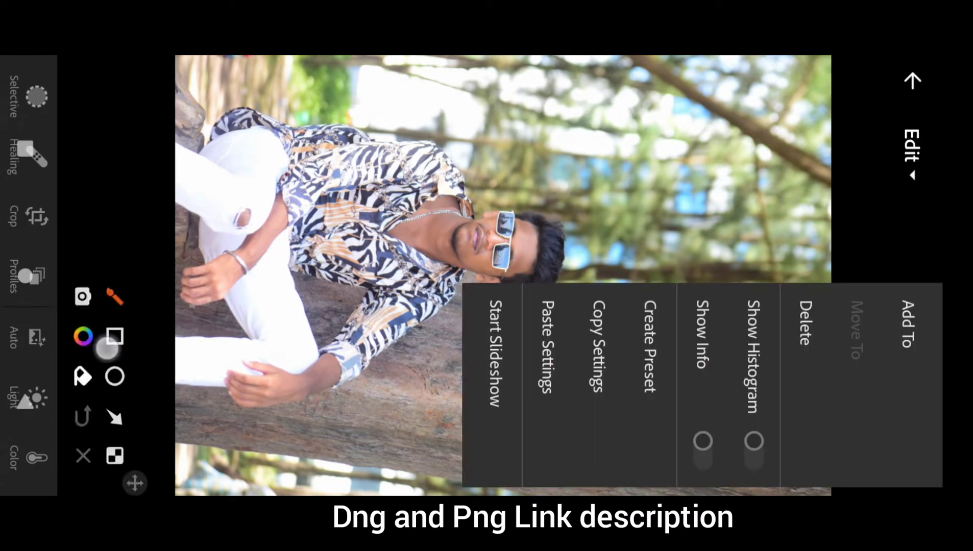
- Paste the copied blue edits onto the original photo and compare Before/After
left_click_drag(581, 440, 521, 297)
left_click(84, 456)
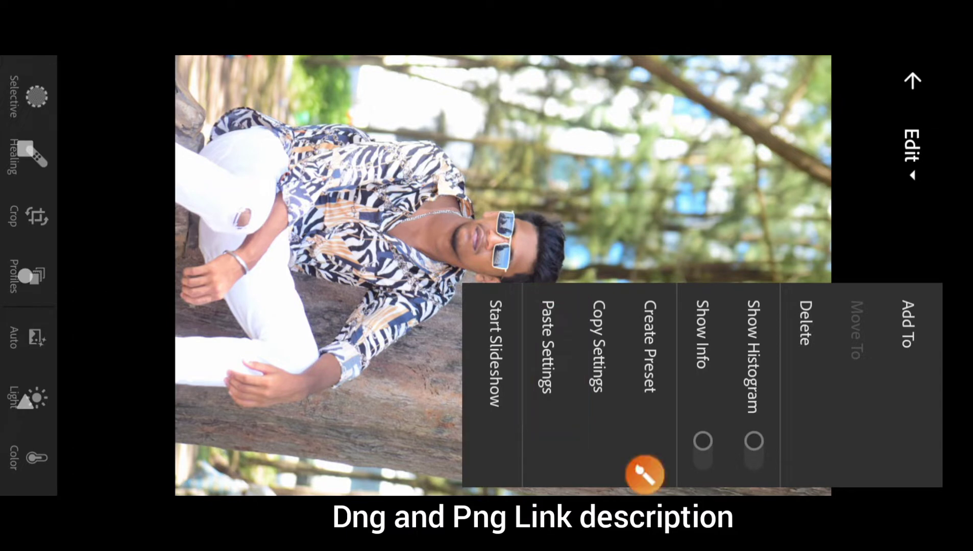
left_click(547, 383)
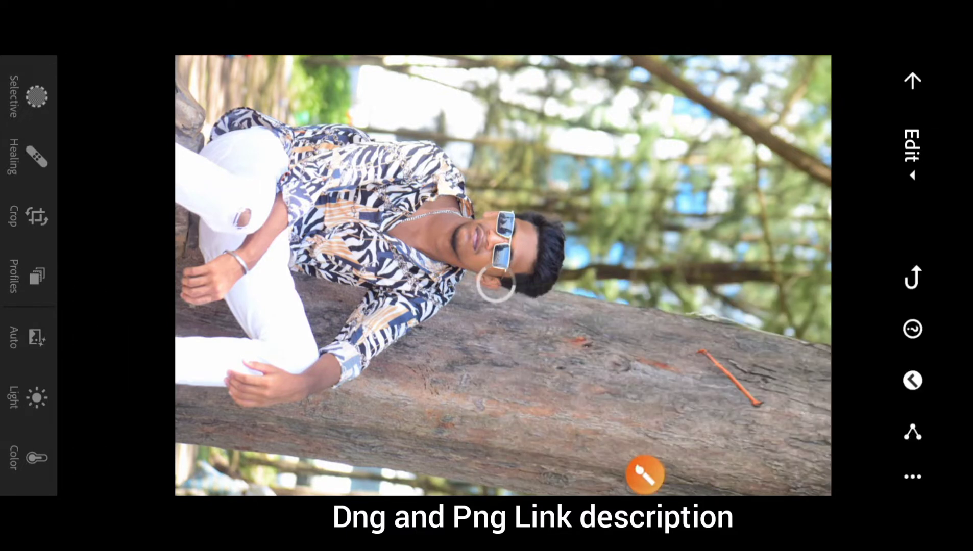
scroll(401, 241, "up", 5)
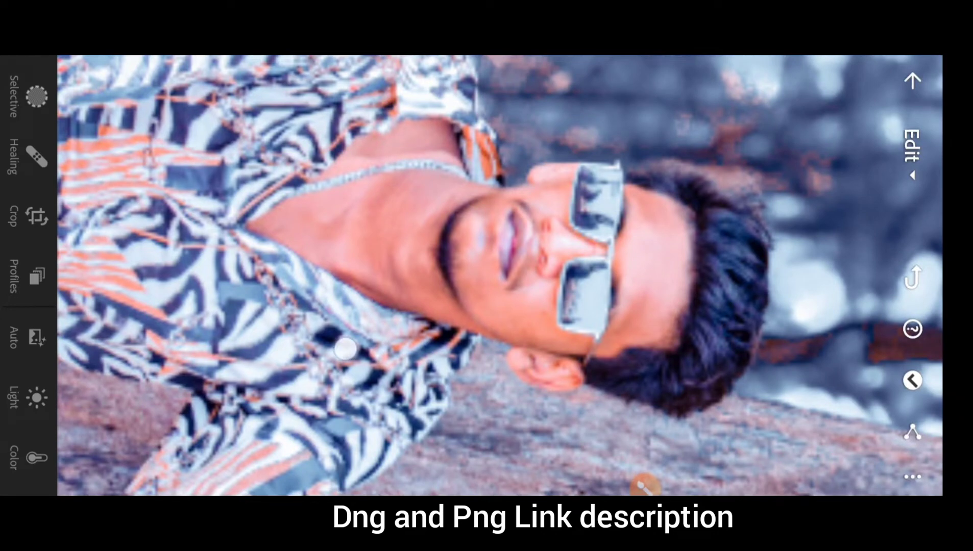
left_click(345, 350)
left_click(345, 349)
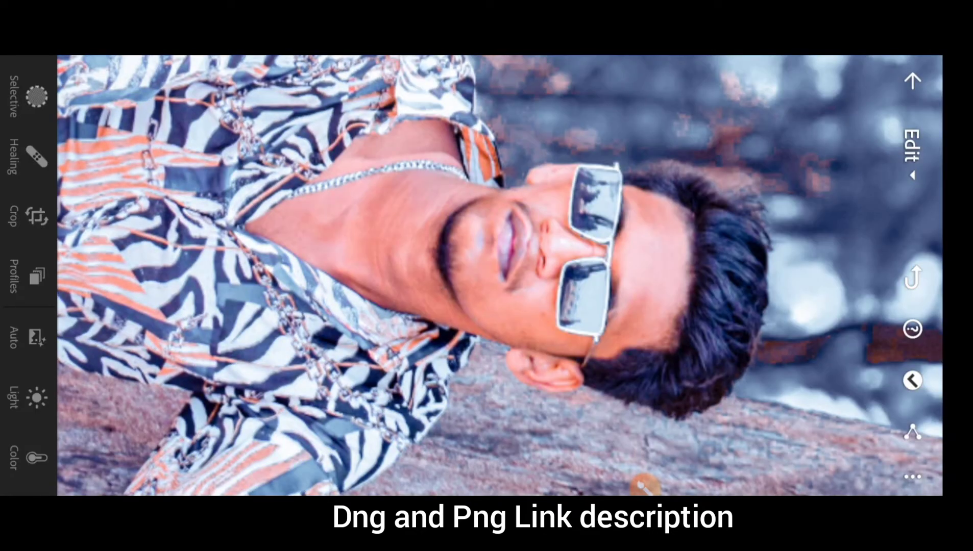
scroll(478, 271, "down", 5)
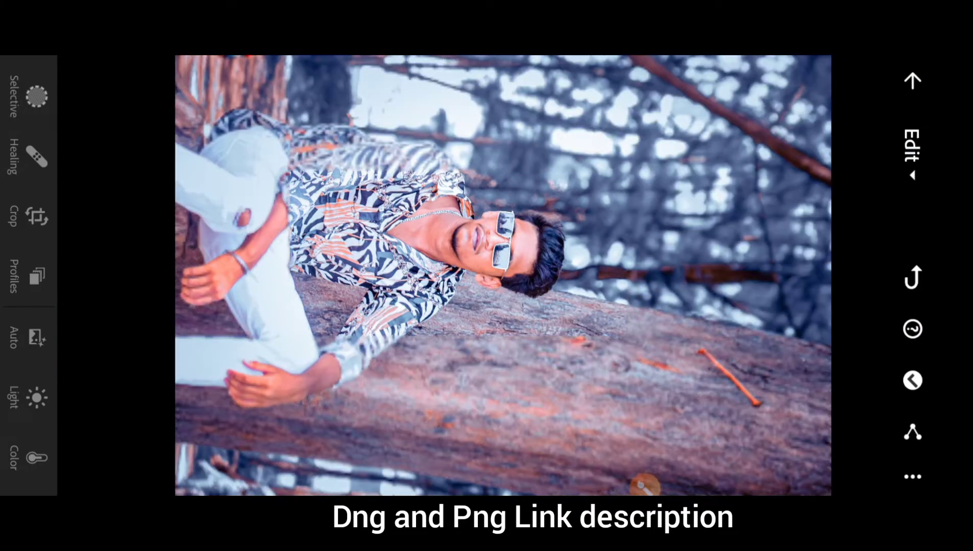
- Export the edited photo to the device via Share > Save to Device
left_click(645, 485)
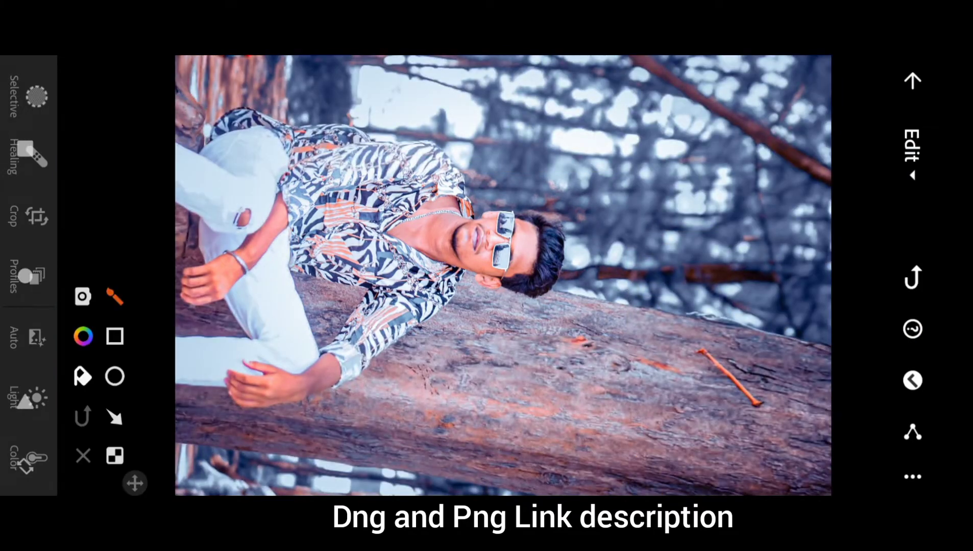
left_click(109, 345)
left_click_drag(864, 396, 941, 466)
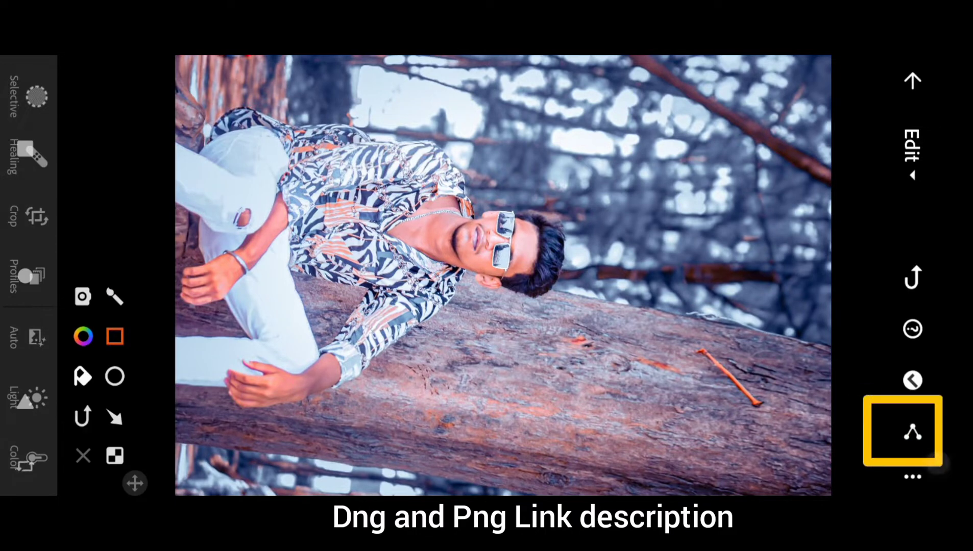
left_click(85, 460)
left_click(913, 432)
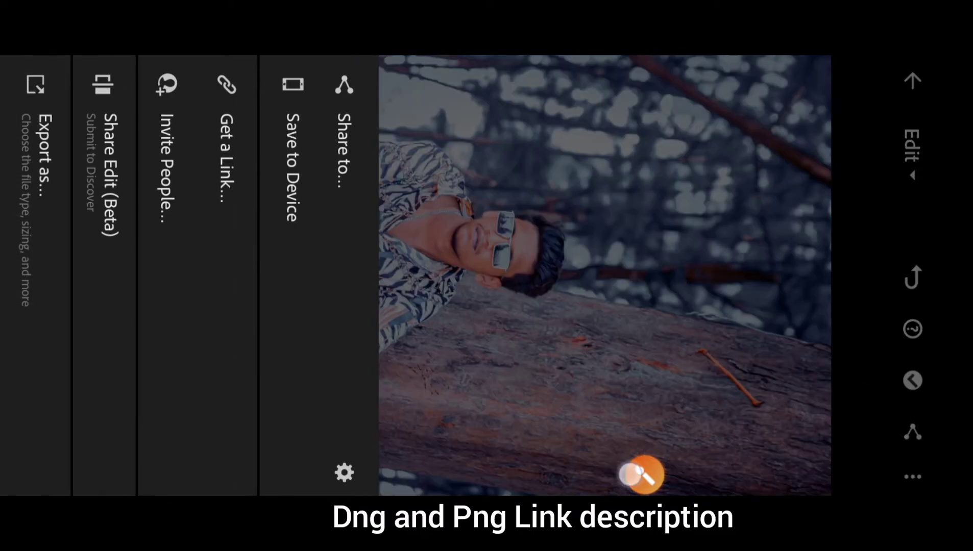
left_click(645, 475)
left_click(114, 336)
left_click_drag(329, 310, 258, 82)
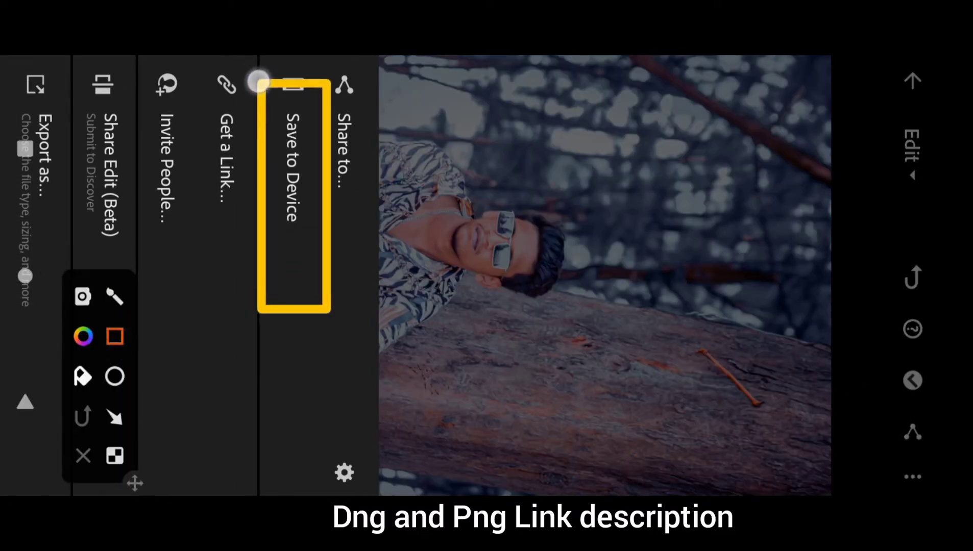
left_click(83, 455)
left_click(282, 243)
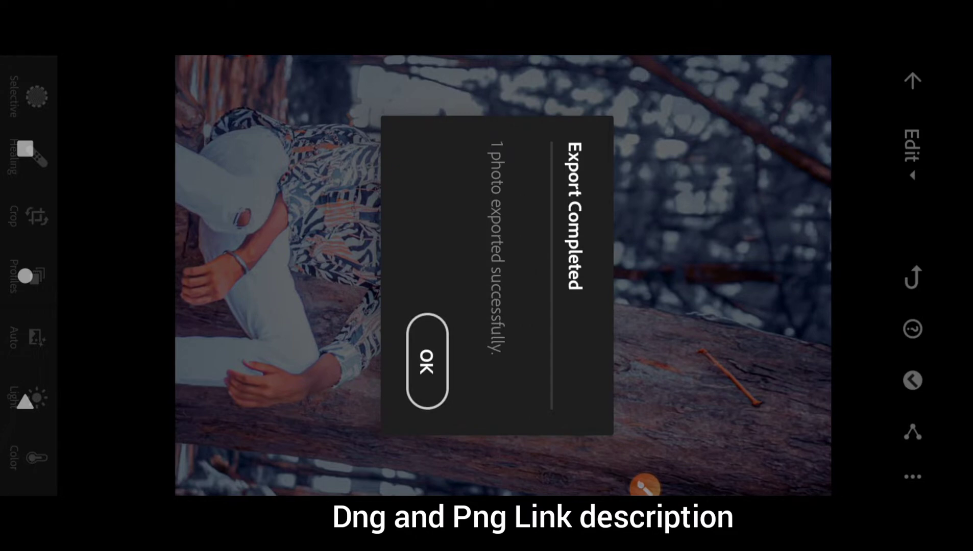
- Acknowledge Export Completed with OK and return to the home screen
left_click_drag(472, 289, 378, 434)
left_click(83, 456)
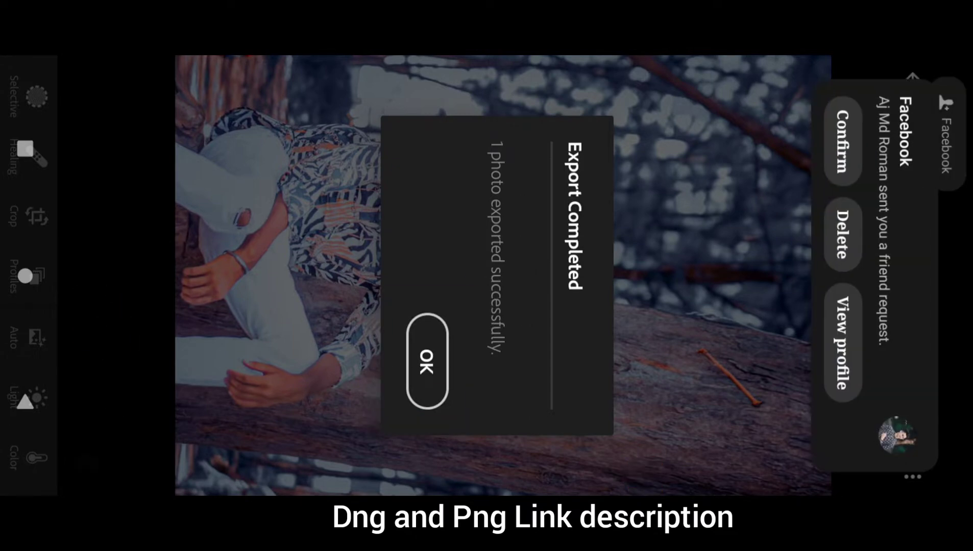
left_click(426, 362)
left_click(645, 488)
- Open Gallery and go back up to the list of all albums
left_click(115, 336)
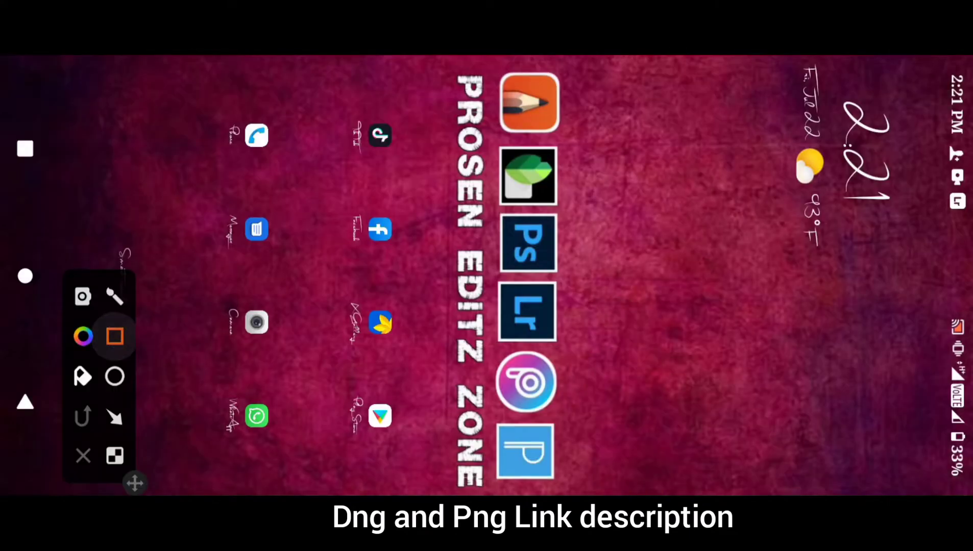
left_click_drag(413, 293, 307, 372)
left_click(83, 455)
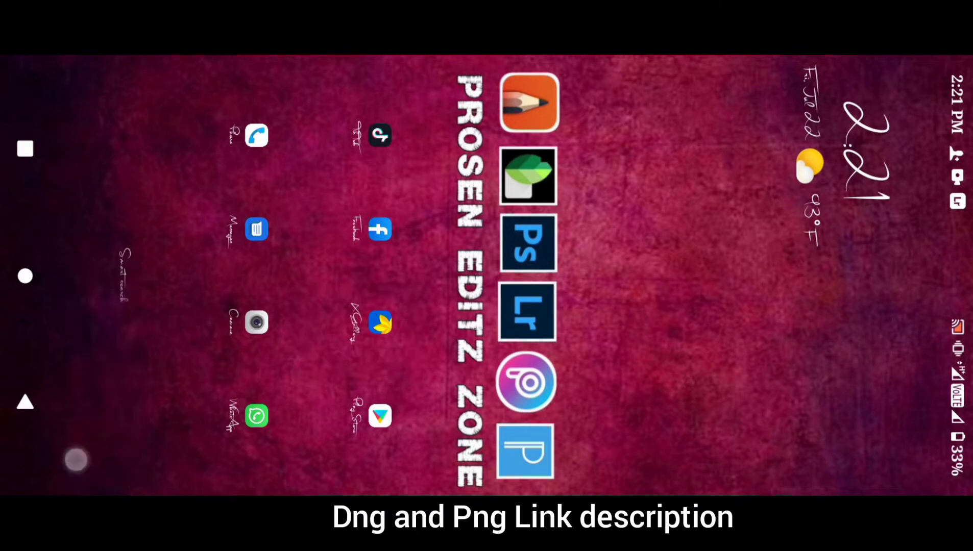
left_click(380, 322)
left_click(913, 85)
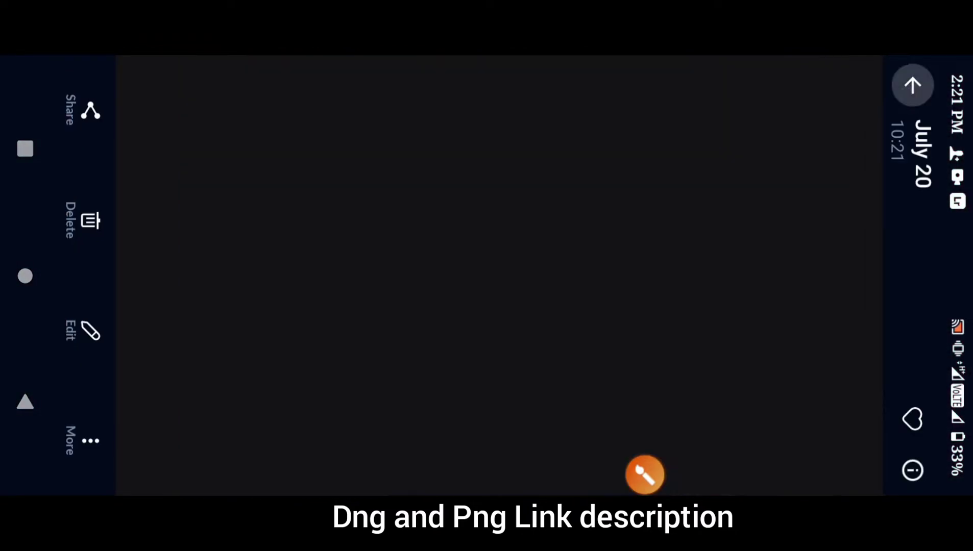
left_click(913, 84)
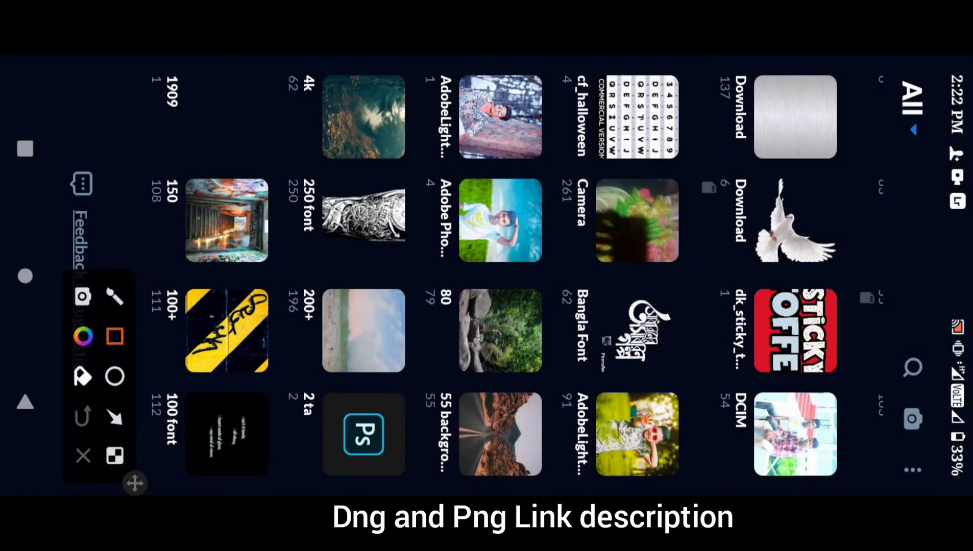
- Open the exported tree-trunk photo in the AdobeLightroom album
mouse_move(571, 173)
left_mouse_down()
mouse_move(410, 82)
mouse_move(407, 59)
left_mouse_up()
left_click(84, 453)
left_click(502, 119)
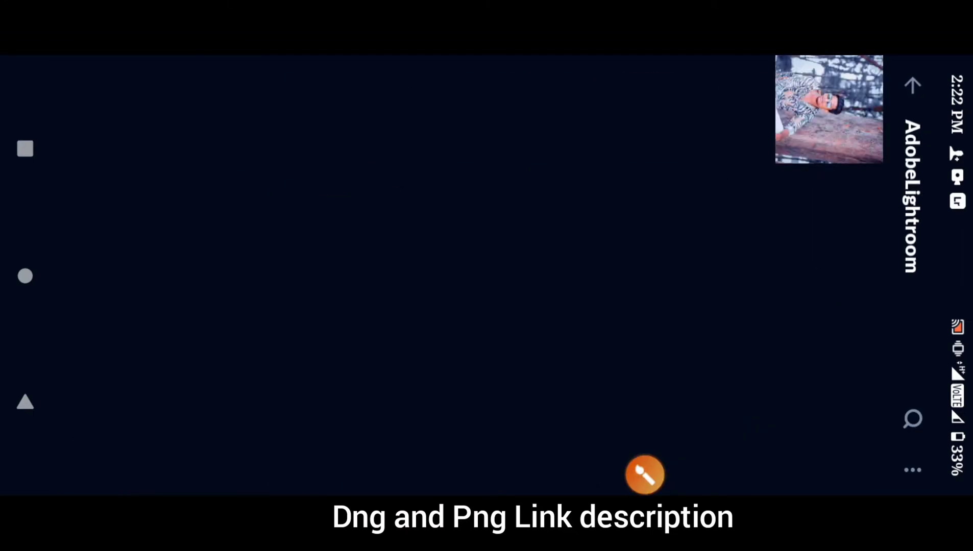
left_click(835, 116)
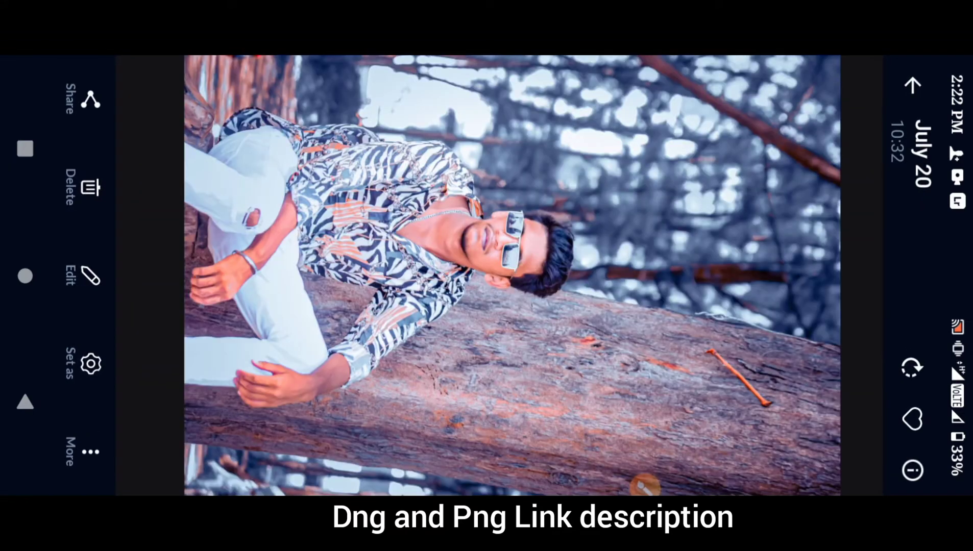
- Share the photo to Sketchbook so it opens as a canvas
left_click(645, 486)
left_click(102, 337)
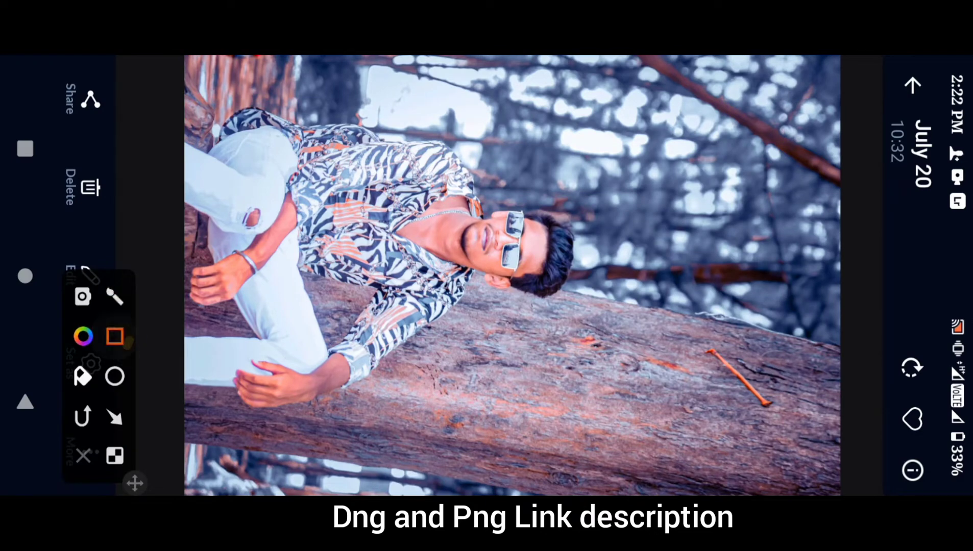
left_click_drag(130, 153, 54, 61)
left_click(87, 459)
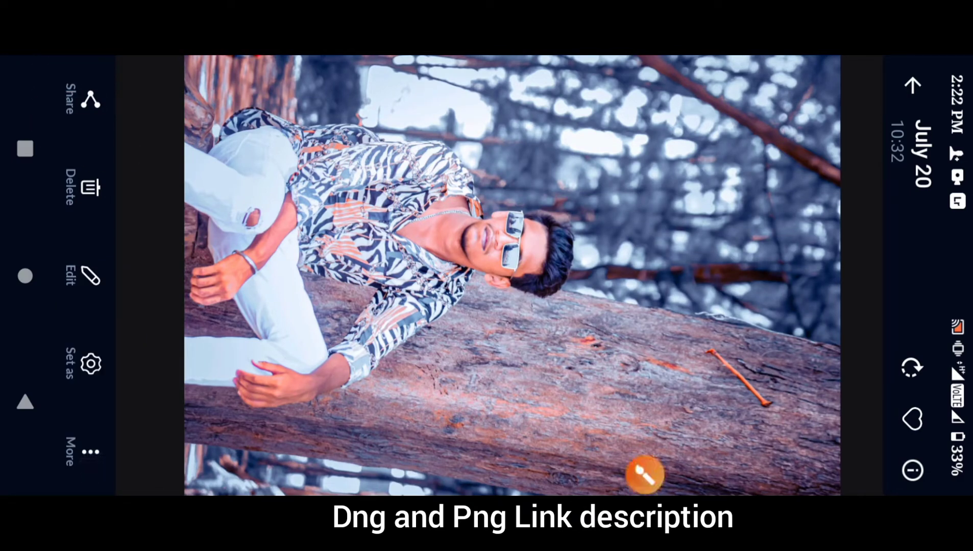
left_click(91, 100)
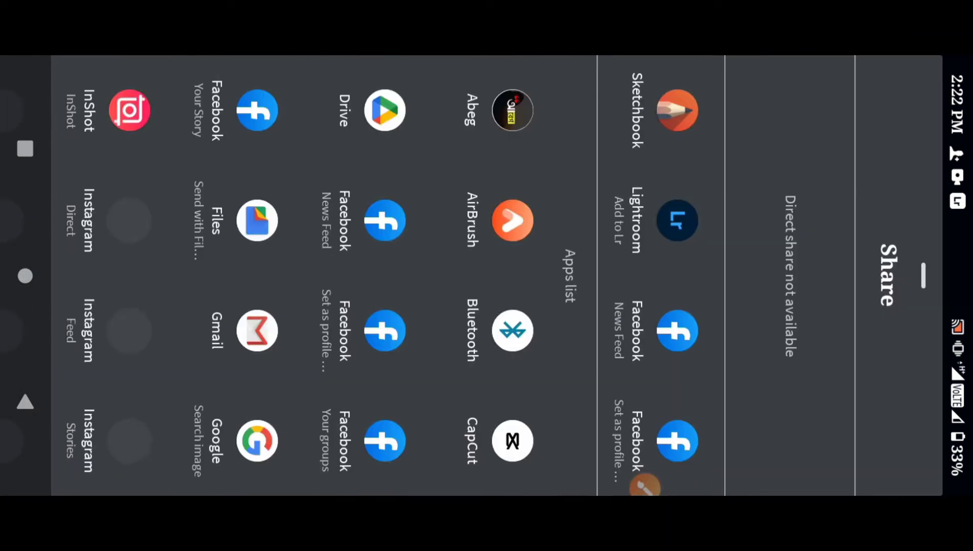
left_click(644, 472)
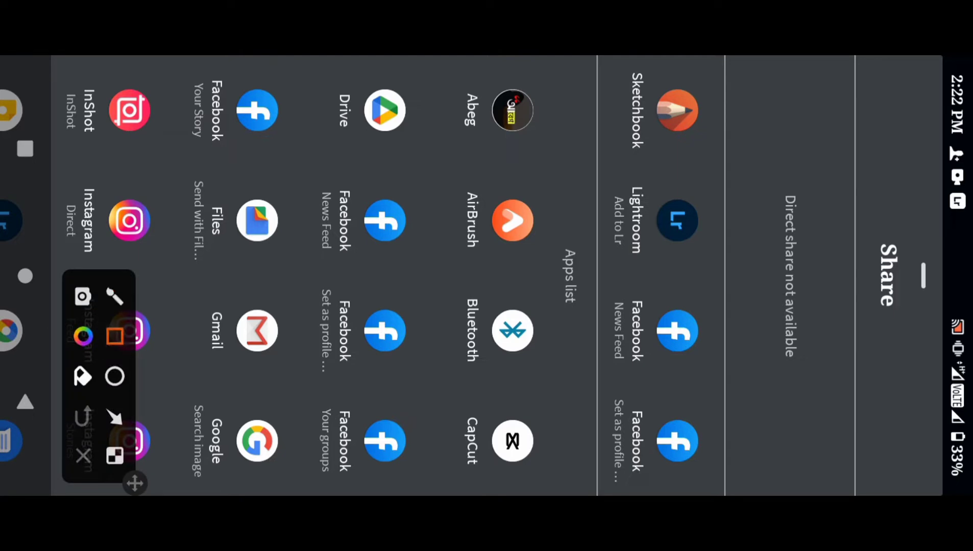
left_click_drag(735, 179, 591, 66)
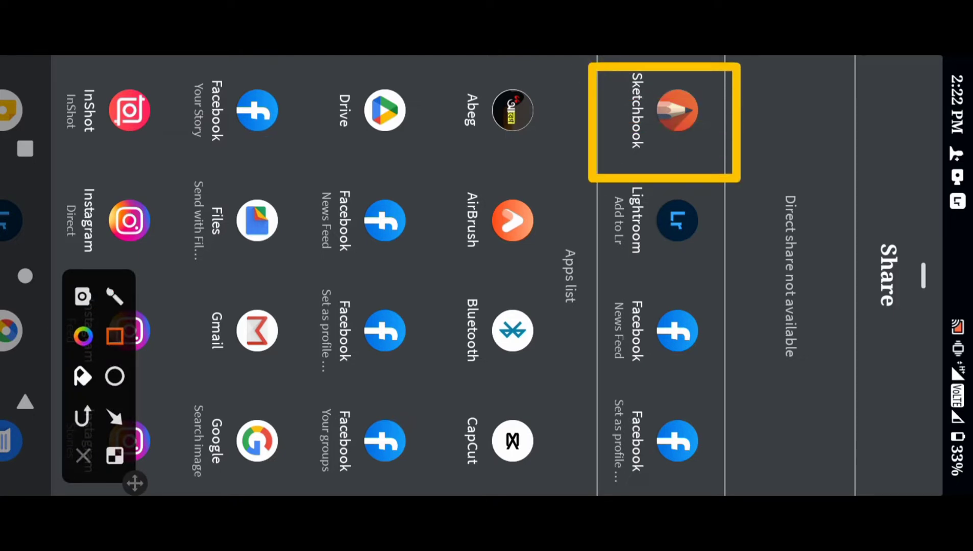
left_click(83, 456)
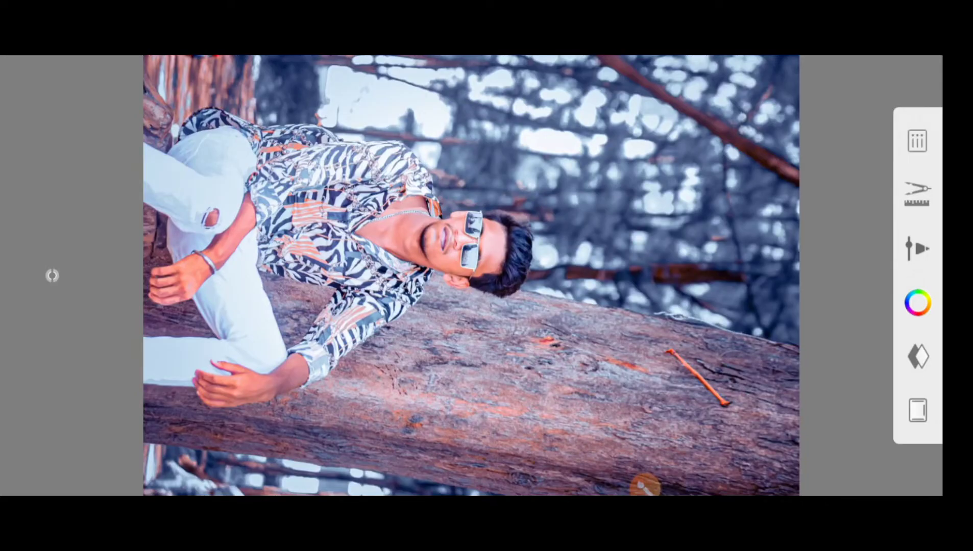
- Duplicate the portrait photo layer from its Layers-panel menu
left_click(52, 276)
left_click(115, 336)
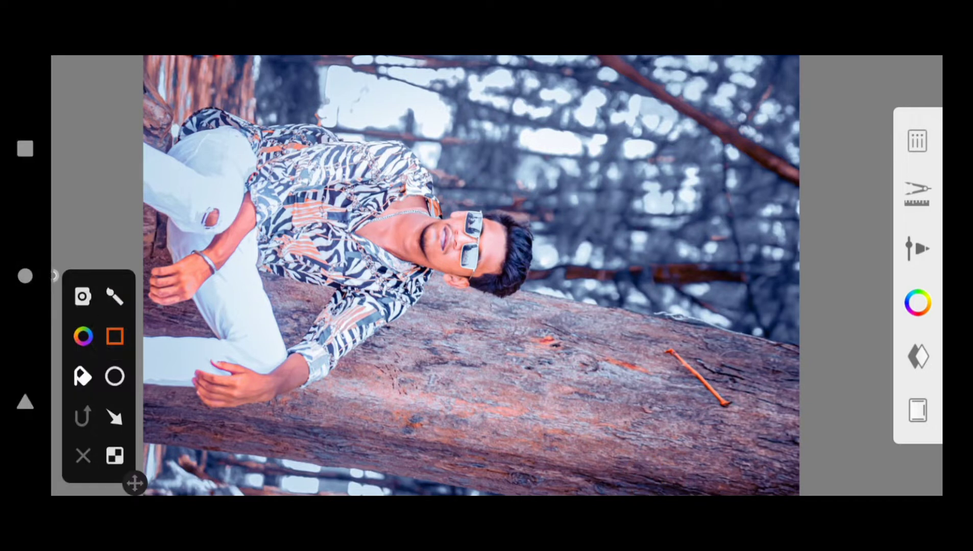
left_click(918, 356)
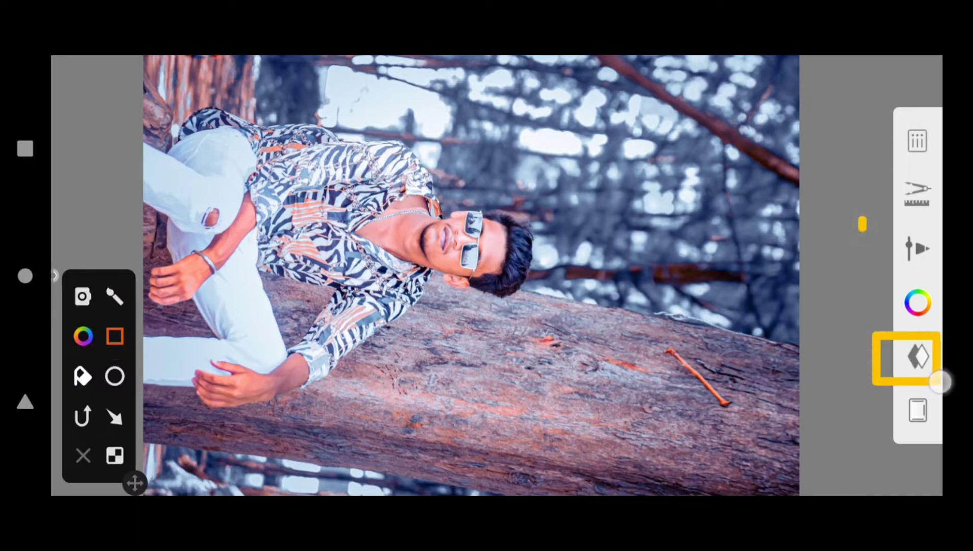
left_click(52, 276)
left_click(337, 457)
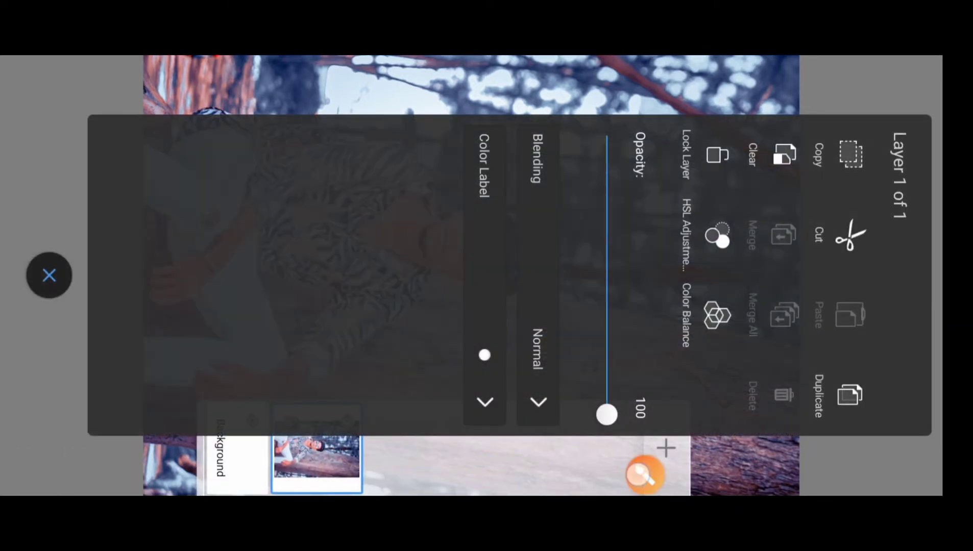
left_click(49, 276)
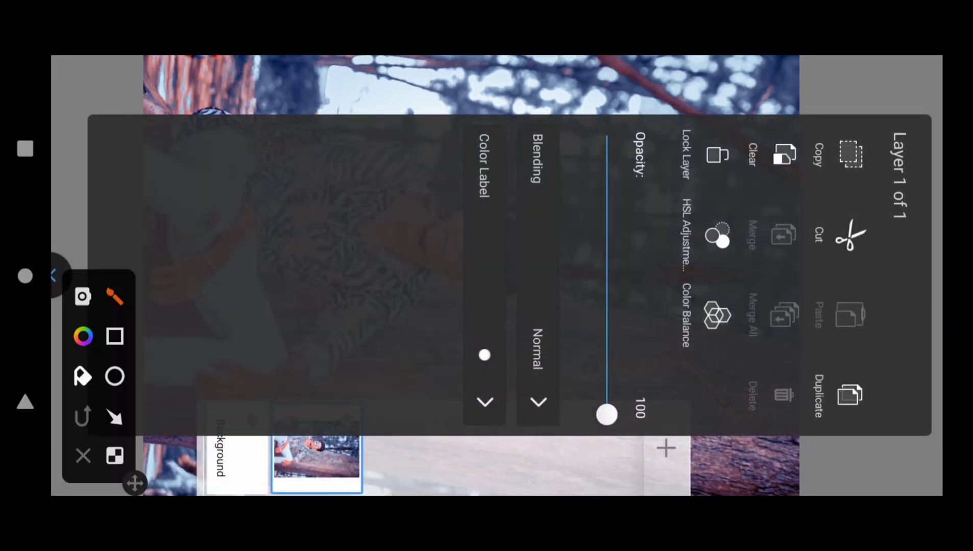
left_click(115, 336)
left_click_drag(895, 355, 805, 433)
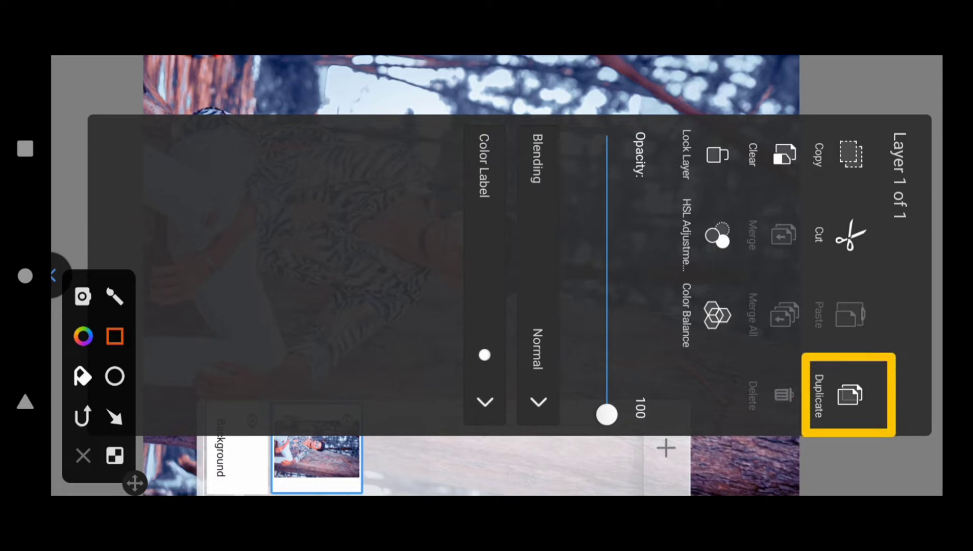
left_click(83, 456)
left_click(850, 394)
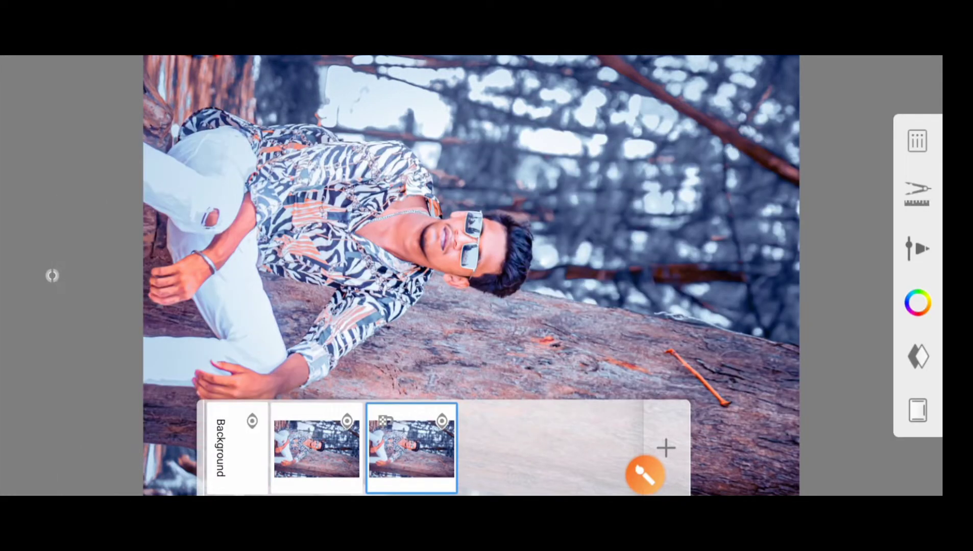
- Hide the Layers panel and bring up the brush library
left_click(840, 372)
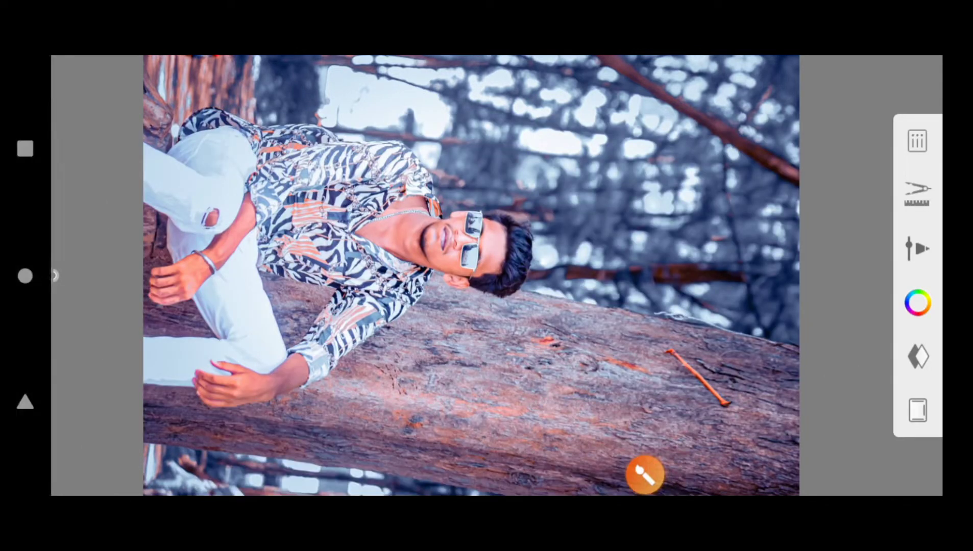
left_click(645, 475)
left_click(115, 336)
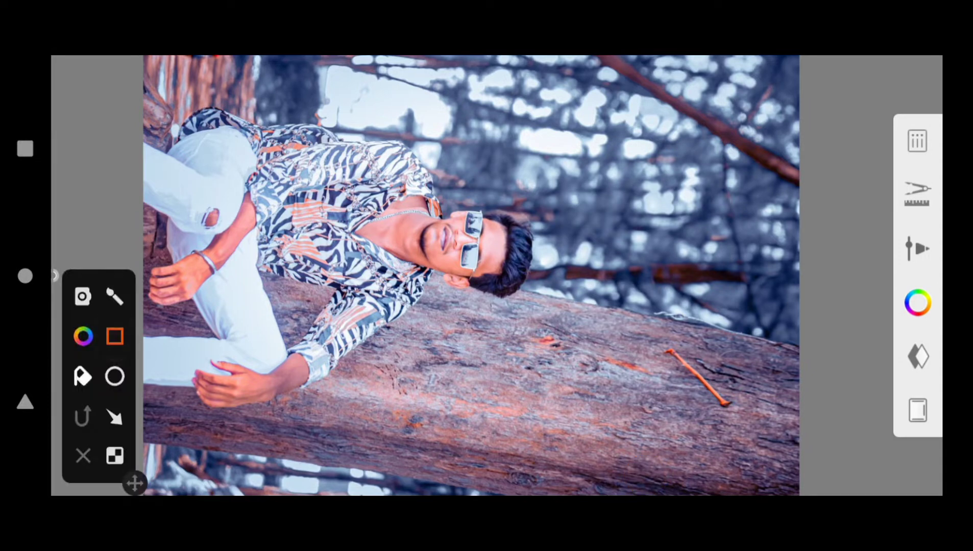
mouse_move(862, 214)
left_mouse_down()
mouse_move(919, 285)
mouse_move(942, 283)
left_mouse_up()
left_click(83, 455)
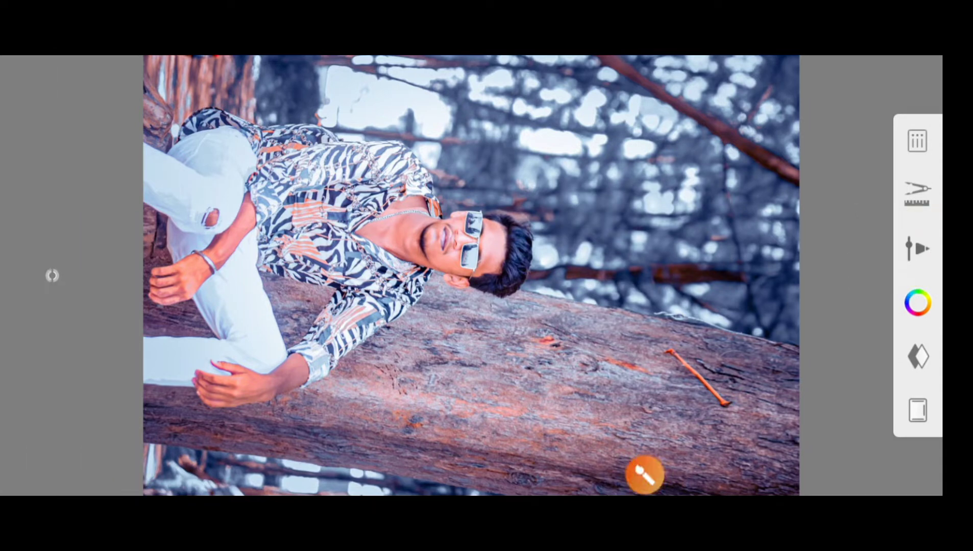
left_click(918, 249)
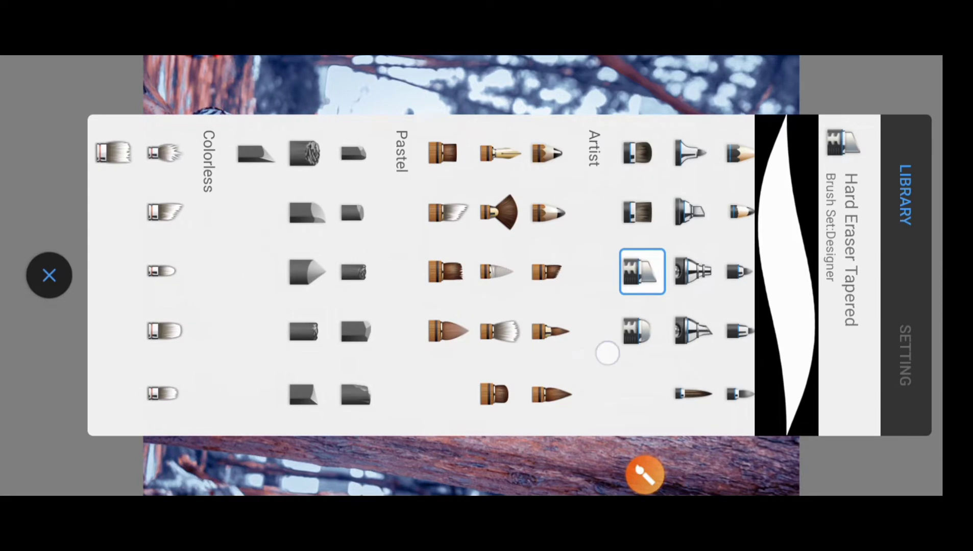
- Select the Smudge Round Bristle brush from the Library's Smudge set
left_click_drag(607, 353, 289, 332)
left_click(644, 475)
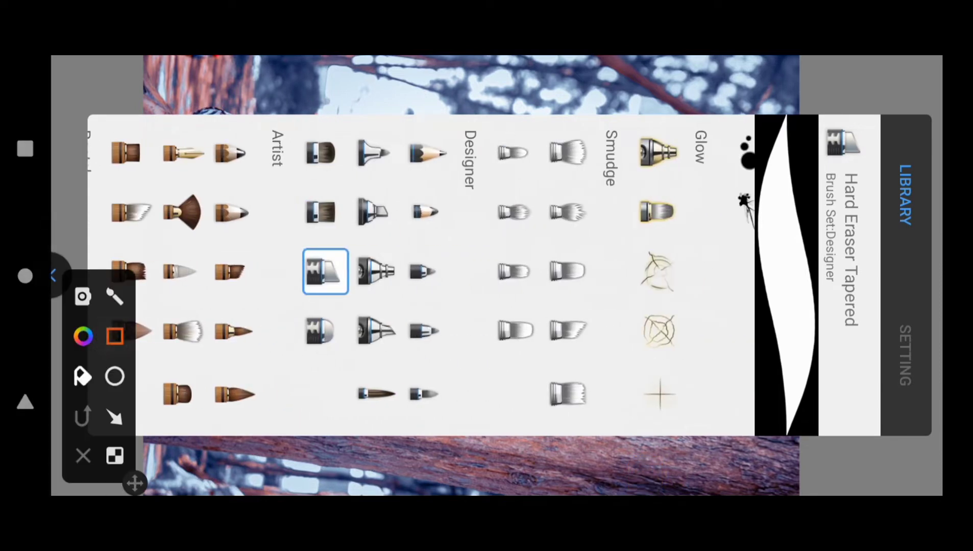
left_click_drag(646, 200, 526, 111)
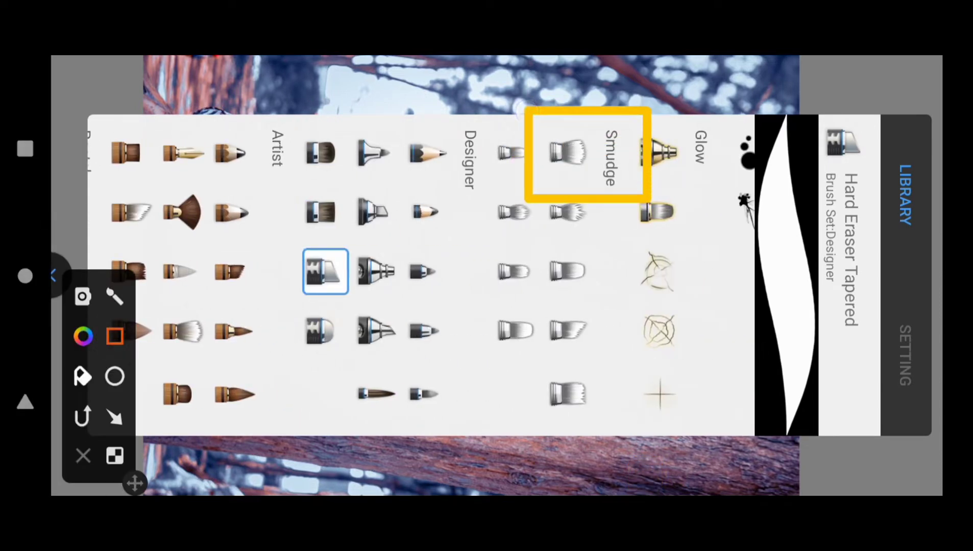
left_click(83, 456)
left_click(568, 152)
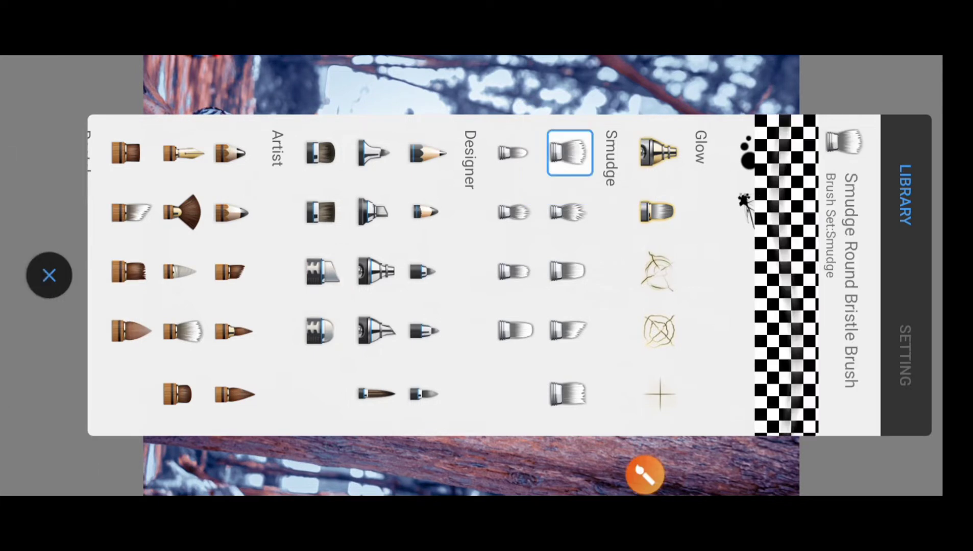
- Raise the smudge brush's size to about 20.7 in its settings
left_click(645, 475)
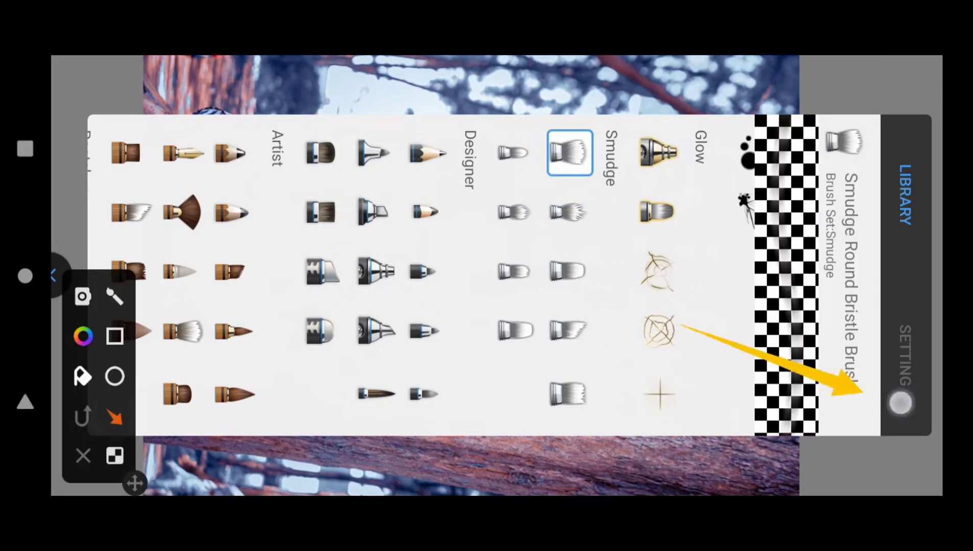
left_click(904, 357)
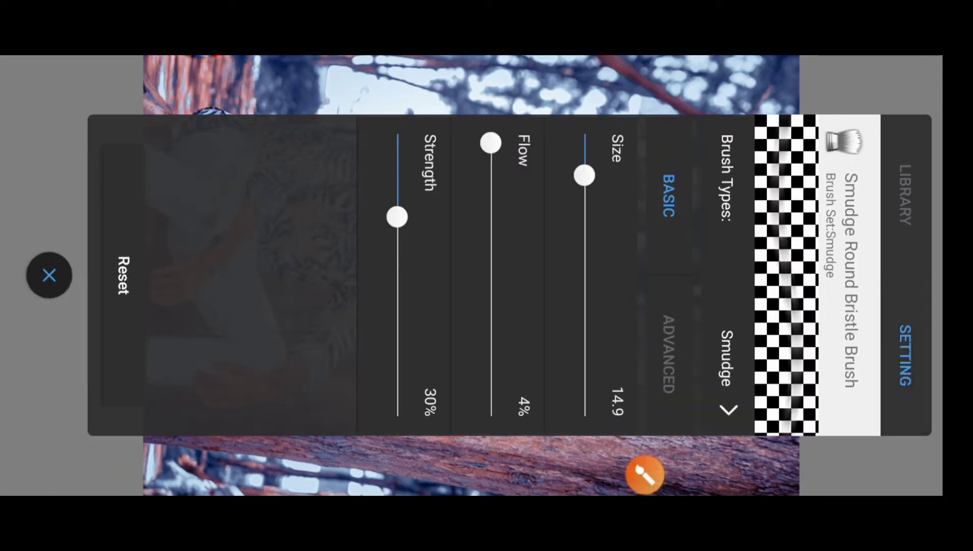
left_click_drag(583, 211, 544, 189)
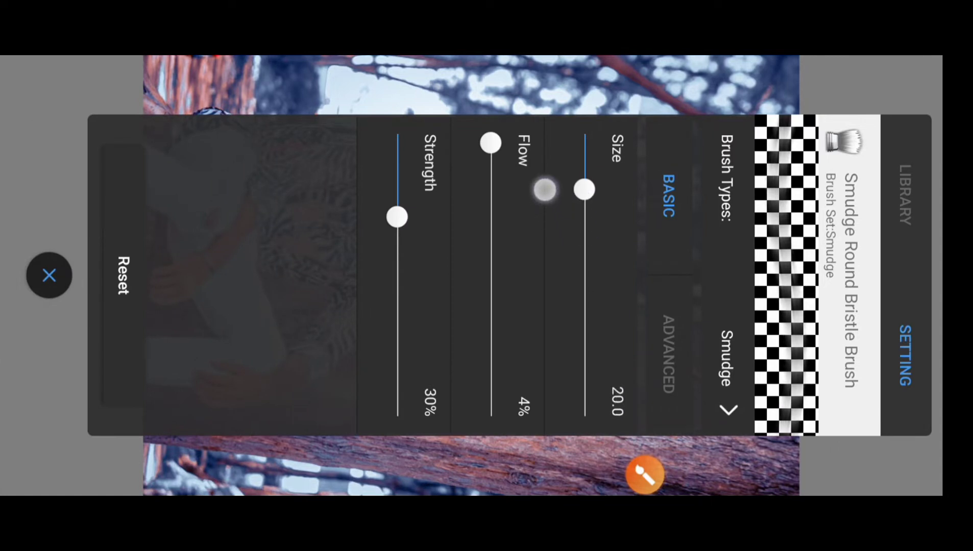
left_click(49, 275)
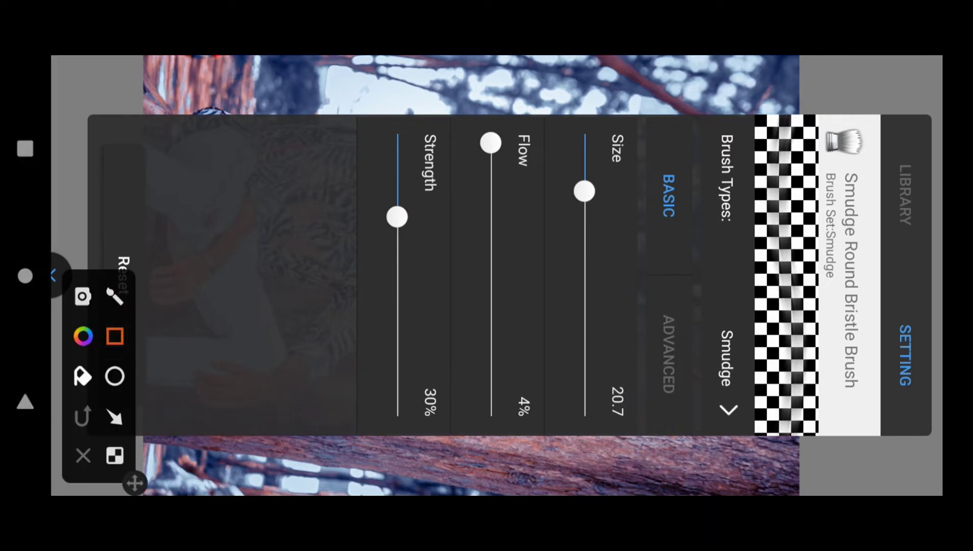
left_click(386, 449)
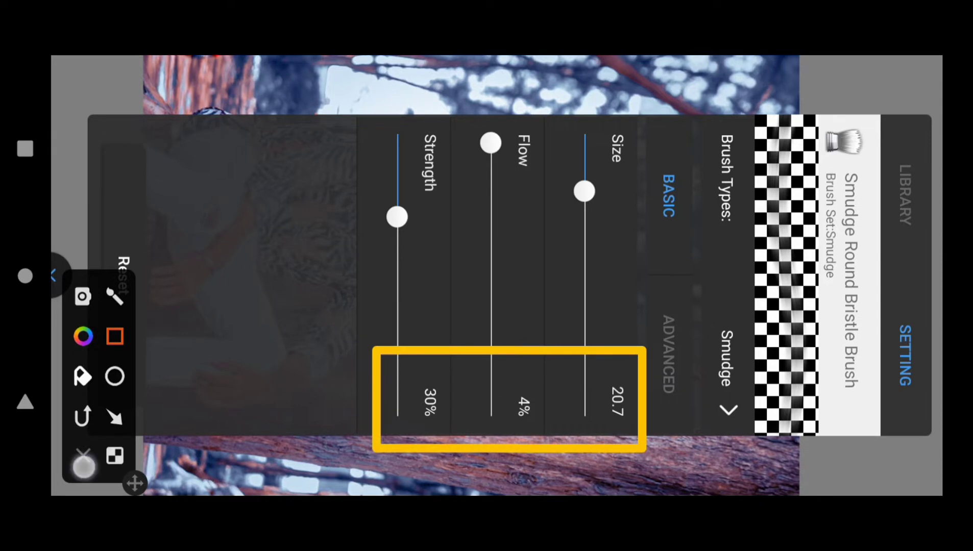
- Smudge the forehead and cheek skin smooth while zooming in on the face
scroll(431, 325, "up", 5)
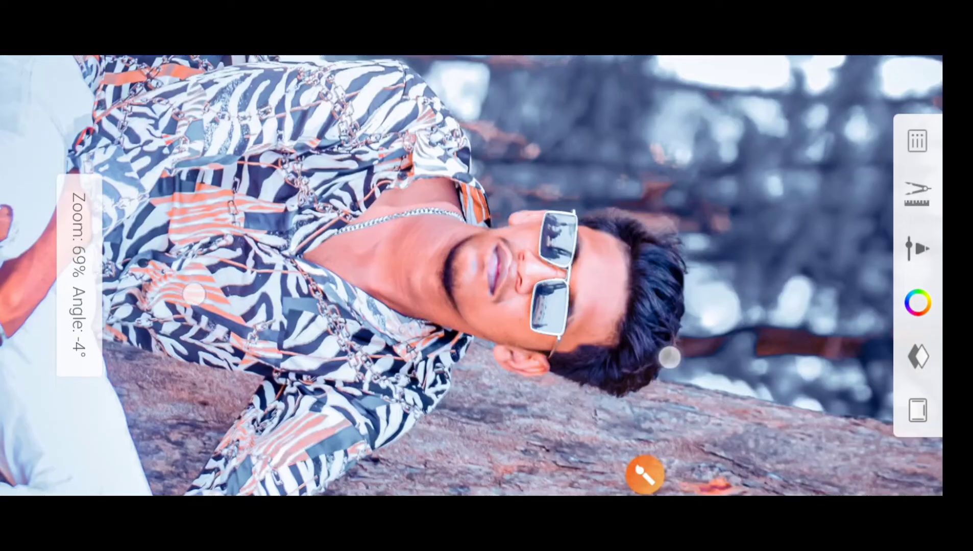
scroll(431, 325, "up", 3)
scroll(444, 347, "up", 3)
scroll(462, 375, "up", 2)
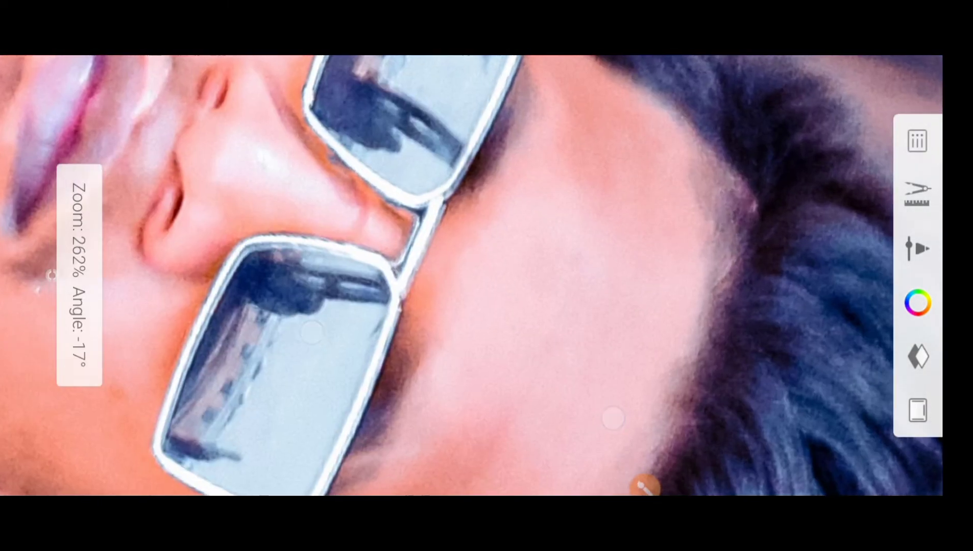
scroll(462, 375, "up", 2)
scroll(431, 333, "up", 4)
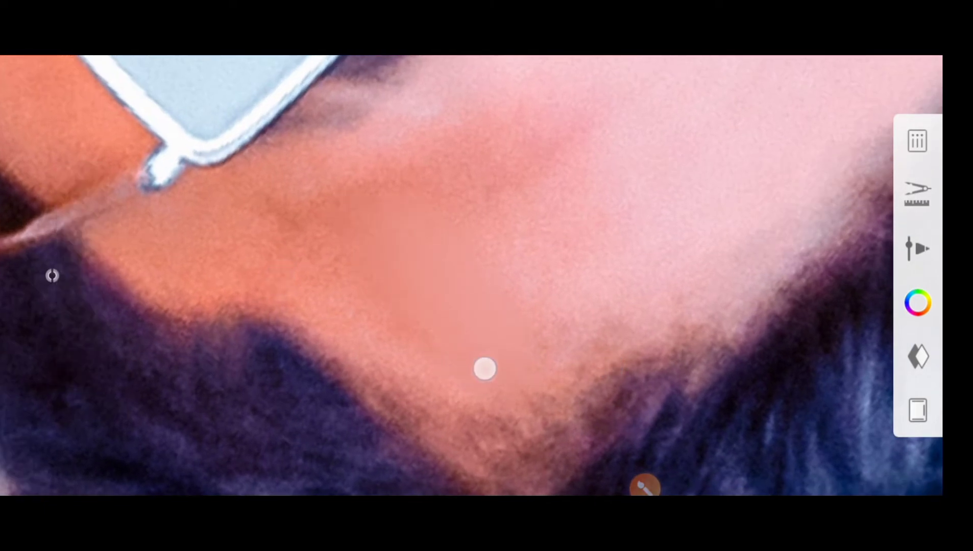
scroll(408, 342, "up", 2)
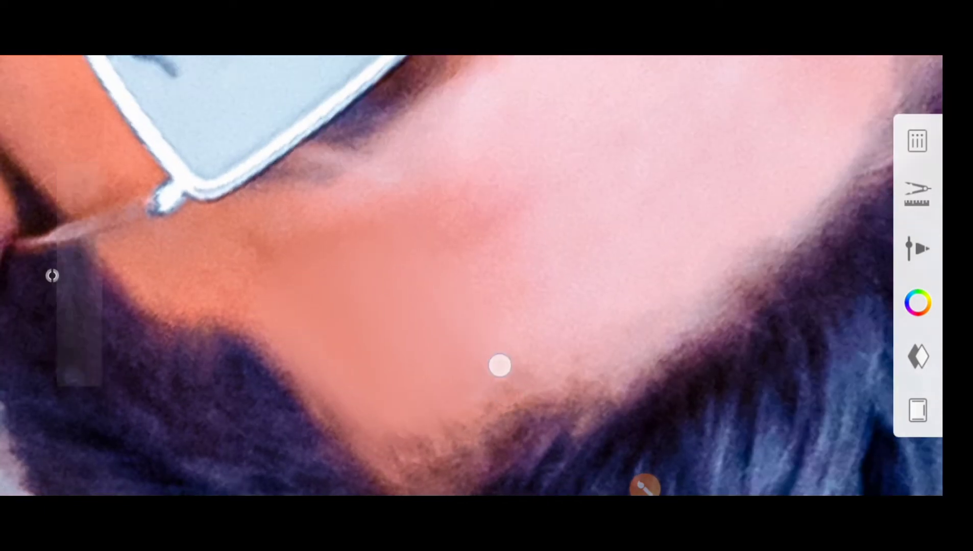
scroll(460, 307, "down", 2)
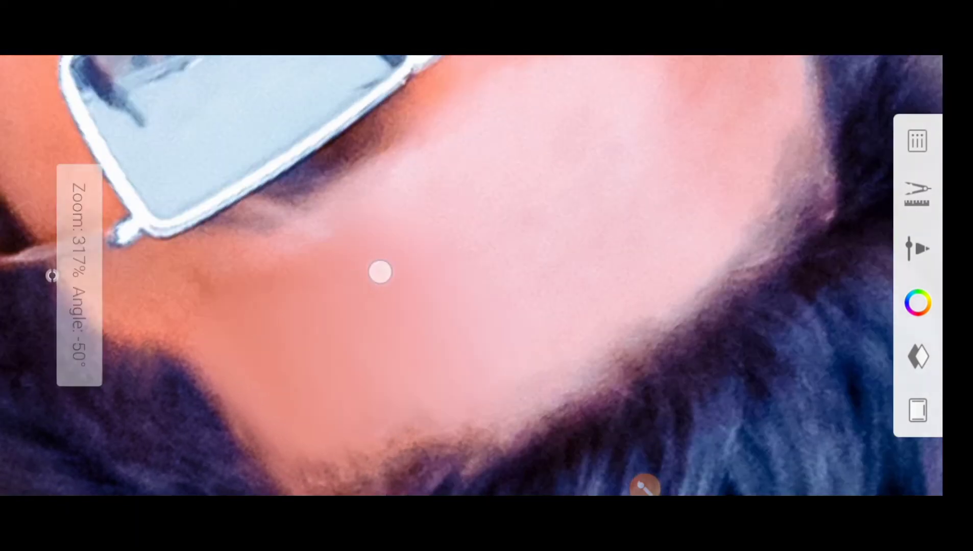
scroll(357, 367, "down", 1)
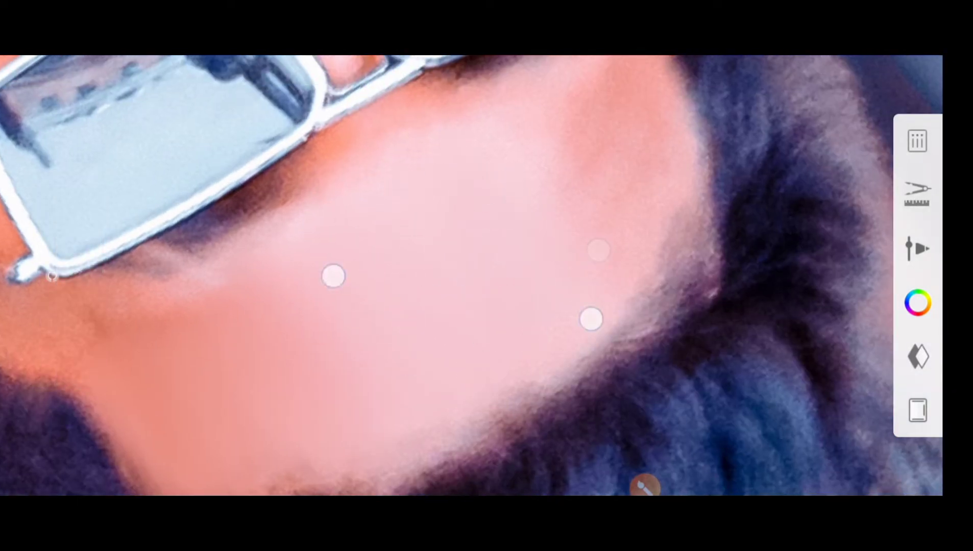
scroll(460, 296, "up", 1)
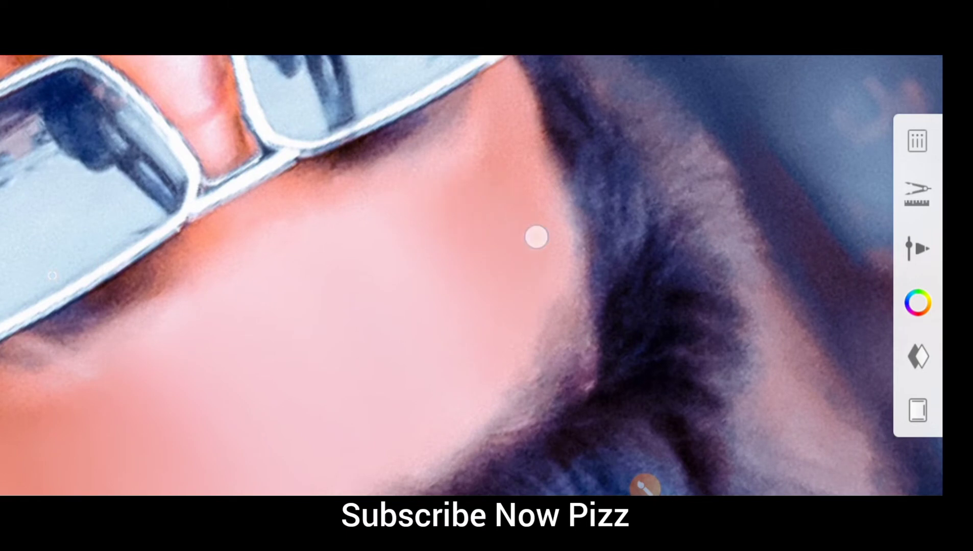
scroll(393, 293, "down", 2)
scroll(510, 357, "up", 3)
scroll(351, 228, "up", 2)
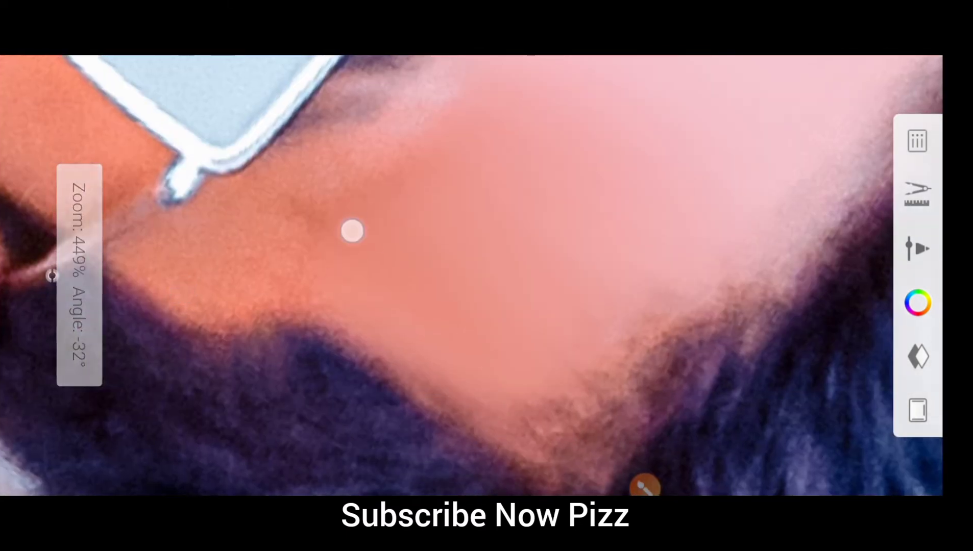
scroll(388, 363, "down", 1)
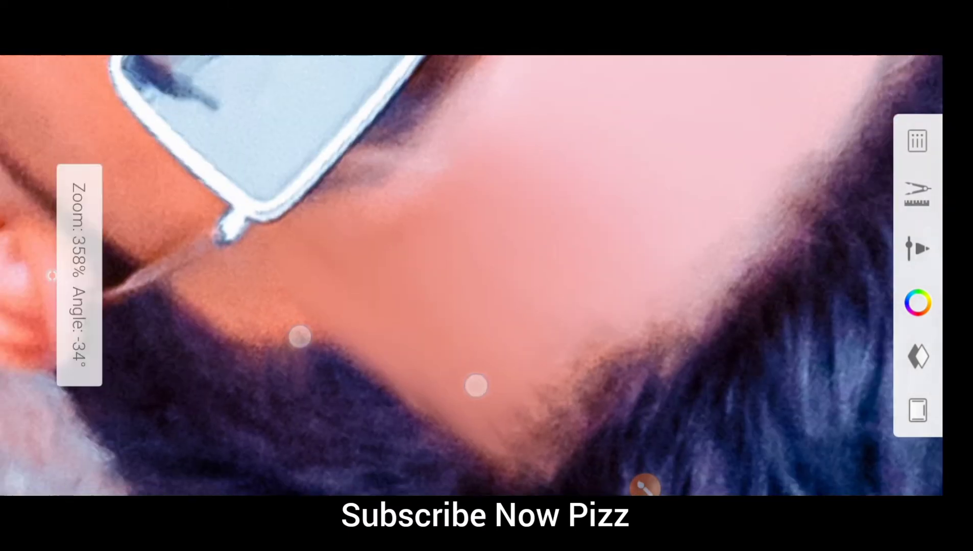
scroll(441, 277, "up", 1)
- Smooth the skin around the lips, chin and neck with the smudge brush
scroll(498, 291, "down", 2)
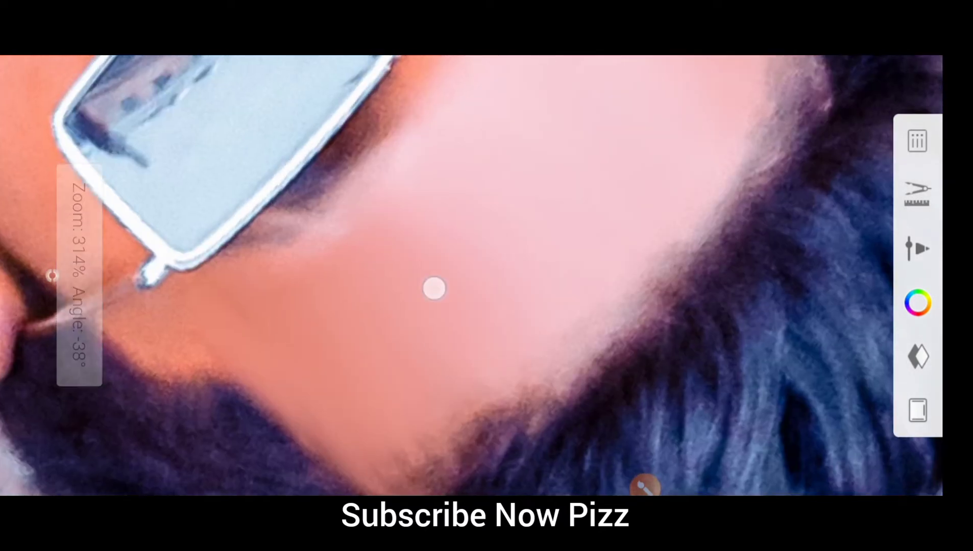
scroll(460, 266, "up", 2)
scroll(370, 371, "down", 2)
scroll(413, 270, "up", 2)
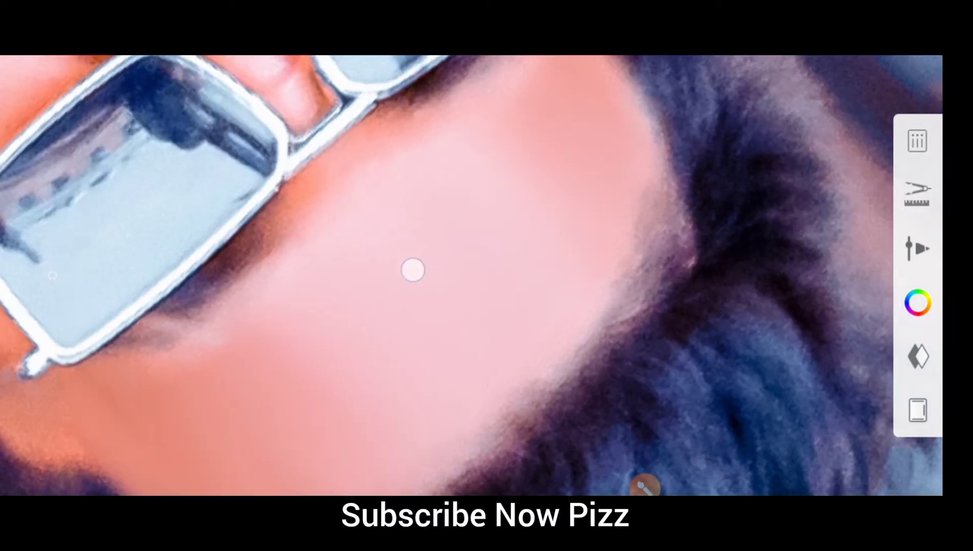
scroll(560, 242, "up", 1)
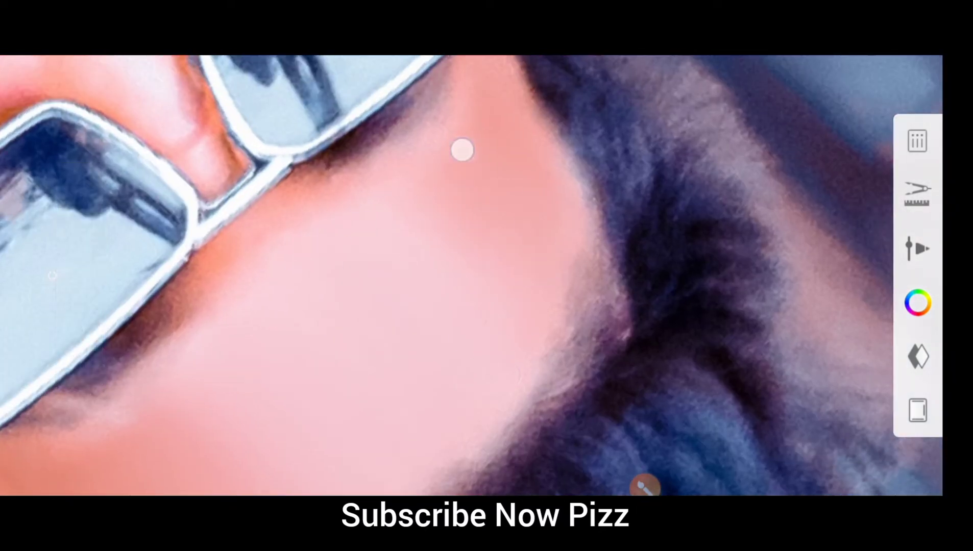
scroll(462, 149, "down", 2)
scroll(506, 328, "up", 2)
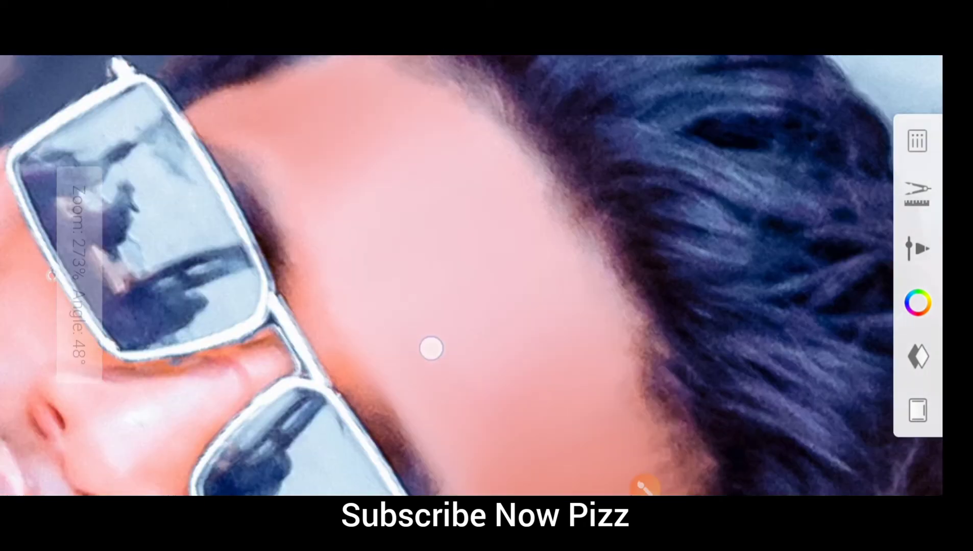
scroll(431, 348, "down", 2)
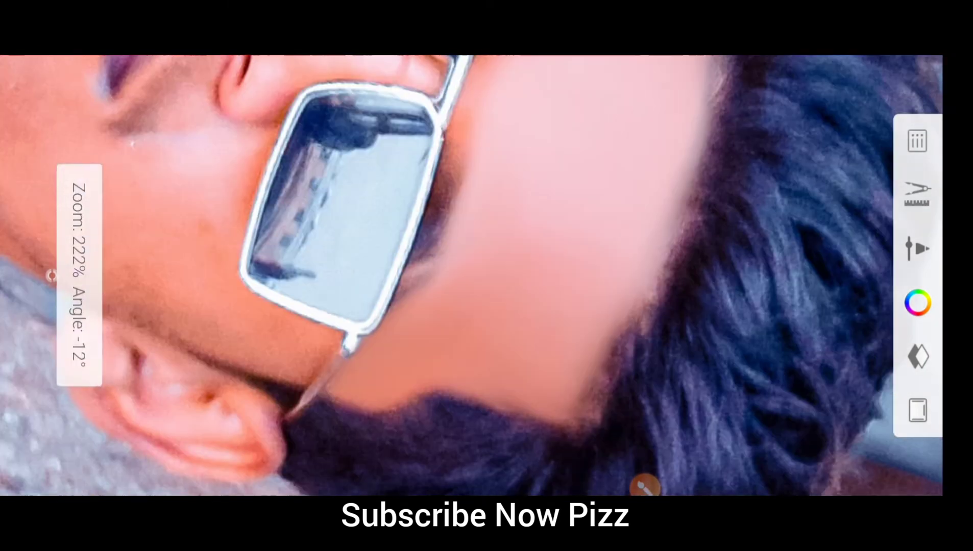
scroll(506, 306, "down", 2)
scroll(500, 300, "down", 2)
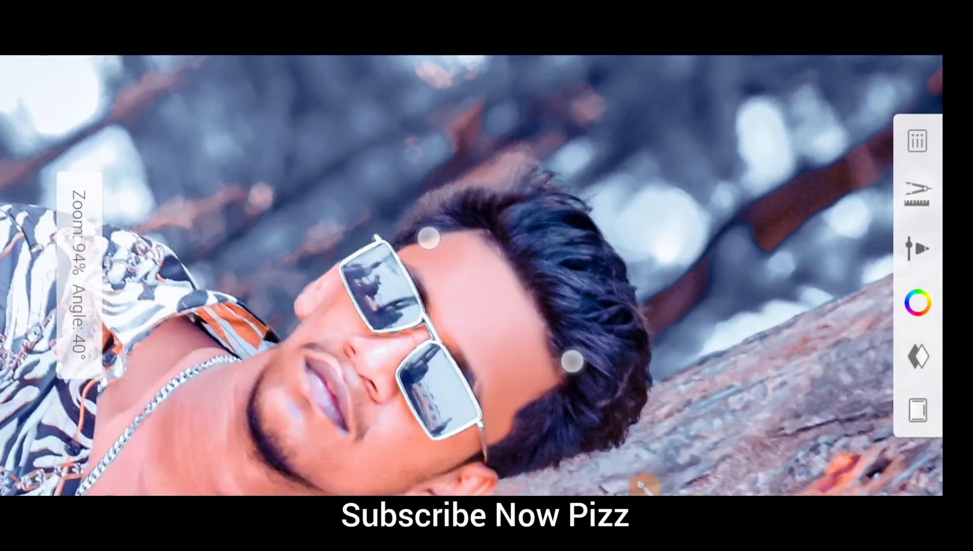
scroll(501, 300, "up", 5)
scroll(443, 323, "up", 2)
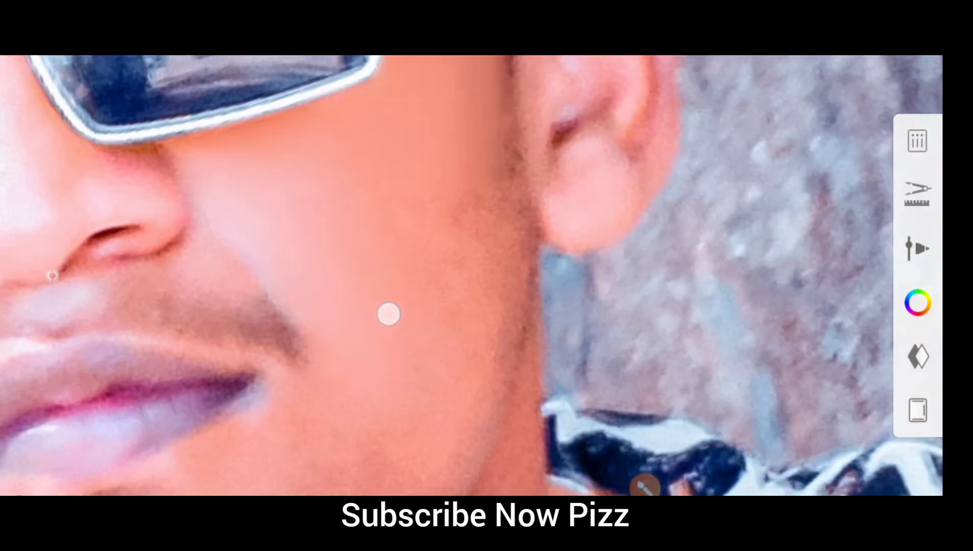
mouse_move(389, 313)
left_mouse_down()
mouse_move(373, 265)
mouse_move(450, 376)
mouse_move(328, 348)
mouse_move(211, 226)
mouse_move(348, 280)
mouse_move(478, 309)
mouse_move(252, 349)
mouse_move(217, 270)
mouse_move(239, 239)
mouse_move(412, 354)
mouse_move(312, 298)
mouse_move(471, 278)
mouse_move(429, 261)
left_mouse_up()
scroll(211, 227, "down", 2)
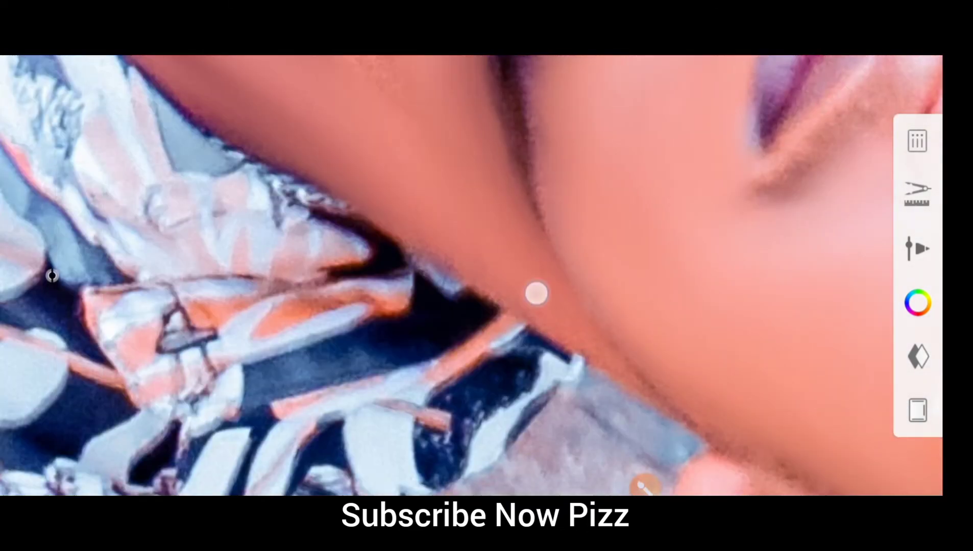
- Dismiss the brush settings and smooth the neck skin around the chain
left_click(918, 249)
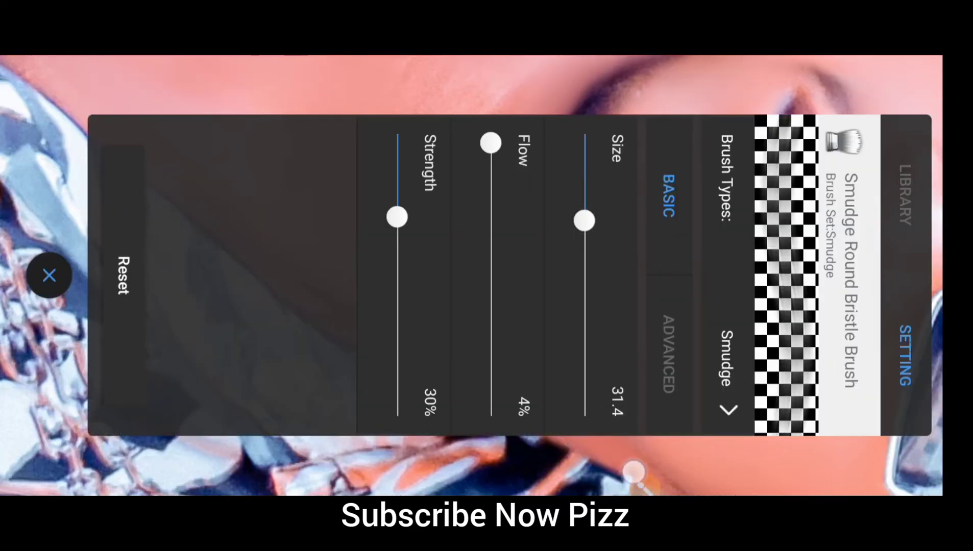
left_click_drag(527, 475, 561, 353)
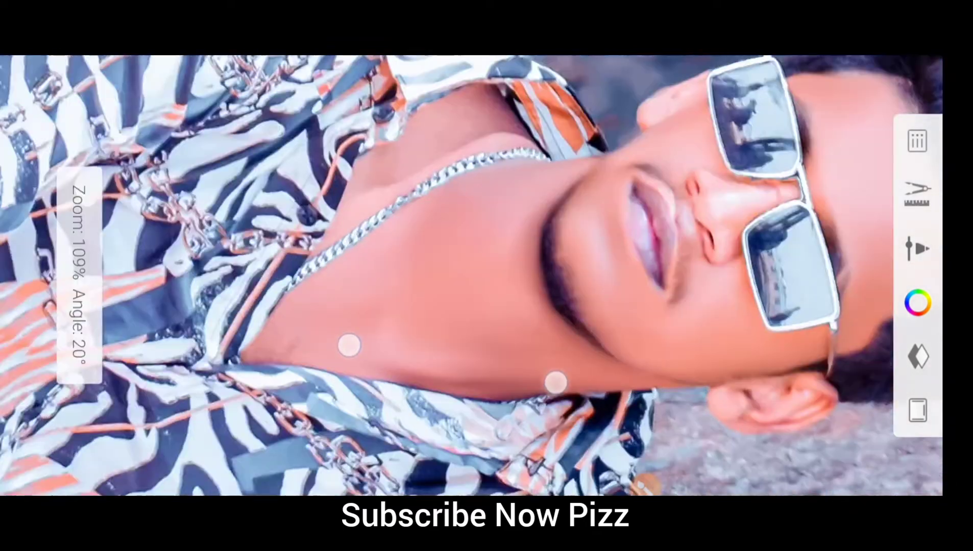
mouse_move(348, 343)
left_mouse_down()
mouse_move(443, 254)
mouse_move(256, 206)
left_mouse_up()
mouse_move(402, 235)
left_mouse_down()
mouse_move(504, 261)
mouse_move(460, 384)
mouse_move(448, 347)
mouse_move(388, 286)
mouse_move(460, 306)
left_mouse_up()
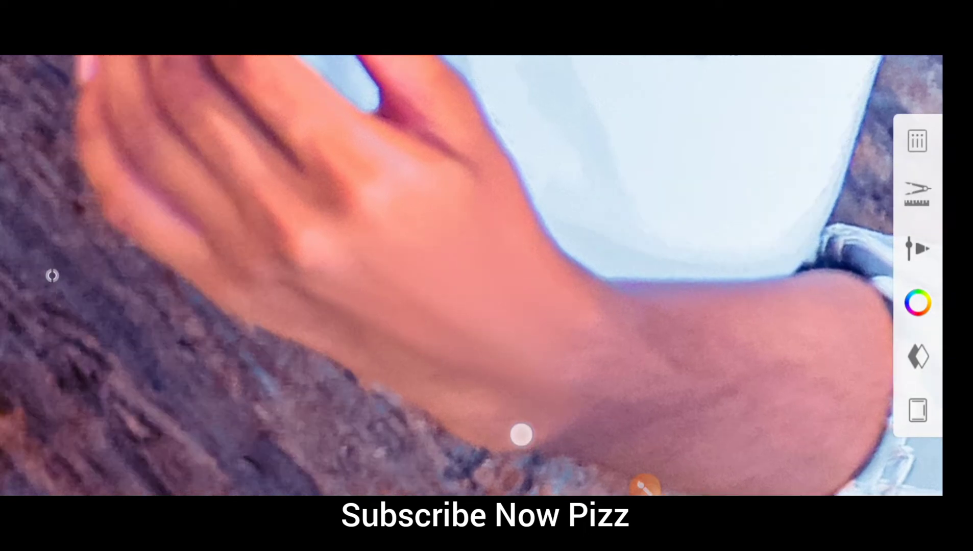
- Smooth the forearm, leg, wrist, hand and chest skin with the smudge brush
left_click_drag(520, 435, 421, 298)
mouse_move(543, 246)
left_mouse_down()
mouse_move(548, 306)
mouse_move(467, 191)
mouse_move(384, 217)
left_mouse_up()
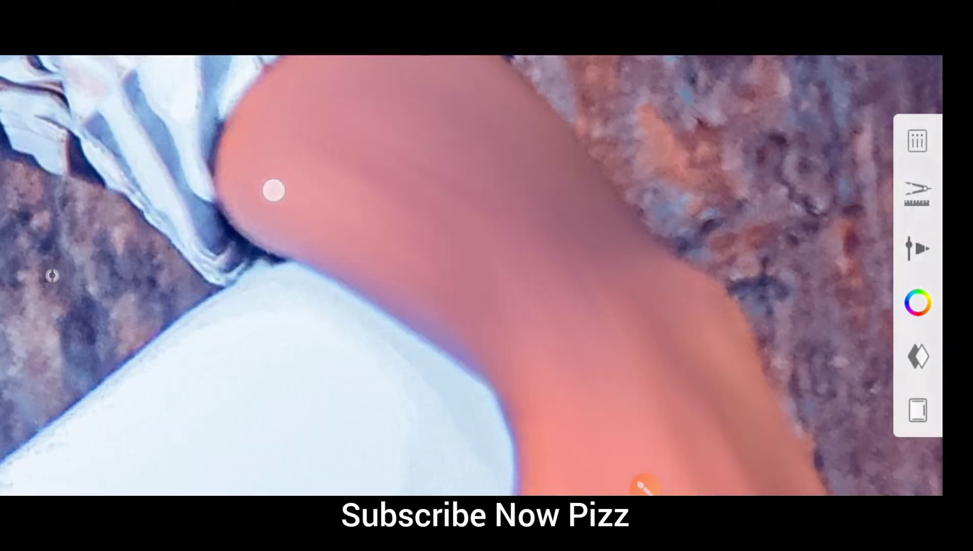
left_click_drag(272, 191, 247, 316)
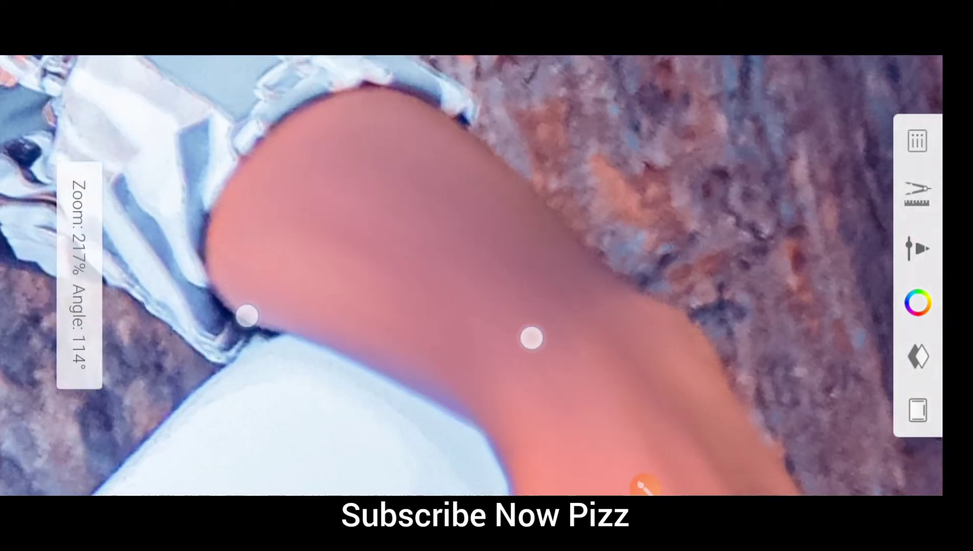
mouse_move(316, 284)
left_mouse_down()
mouse_move(365, 193)
mouse_move(424, 152)
mouse_move(575, 319)
mouse_move(438, 426)
mouse_move(426, 256)
left_mouse_up()
mouse_move(407, 192)
left_mouse_down()
mouse_move(323, 419)
mouse_move(318, 272)
left_mouse_up()
mouse_move(398, 286)
left_mouse_down()
mouse_move(361, 263)
mouse_move(554, 251)
mouse_move(361, 195)
left_mouse_up()
mouse_move(635, 370)
left_mouse_down()
mouse_move(260, 337)
mouse_move(349, 178)
left_mouse_up()
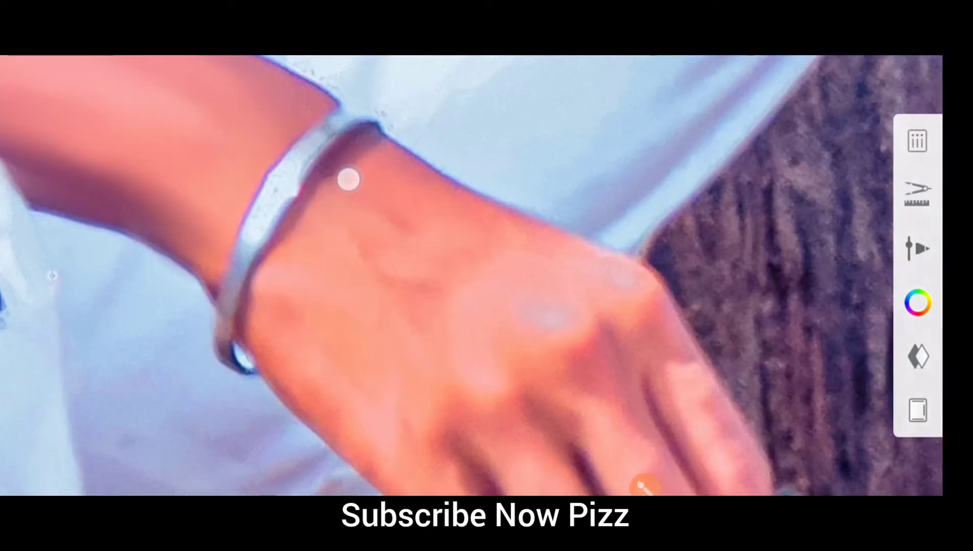
mouse_move(332, 351)
left_mouse_down()
mouse_move(537, 228)
mouse_move(289, 322)
mouse_move(471, 273)
mouse_move(321, 291)
mouse_move(308, 202)
mouse_move(362, 274)
mouse_move(305, 374)
mouse_move(460, 295)
mouse_move(336, 400)
mouse_move(239, 362)
mouse_move(322, 305)
mouse_move(263, 208)
mouse_move(378, 272)
mouse_move(250, 332)
mouse_move(260, 265)
mouse_move(228, 249)
left_mouse_up()
- Fit the photo and switch to the Smudge Web Brush (size 4.8, flow 35%, strength 35%)
left_click(53, 276)
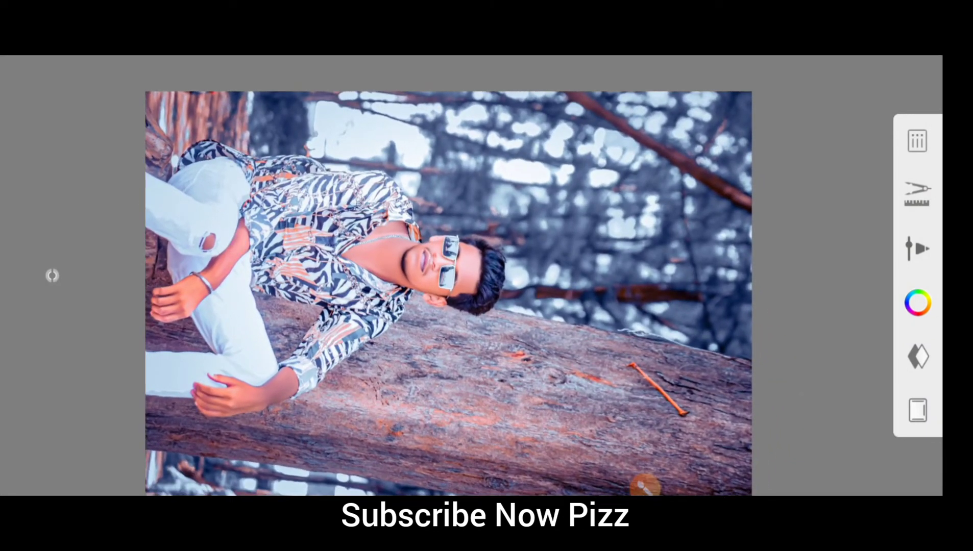
left_click_drag(646, 488, 135, 483)
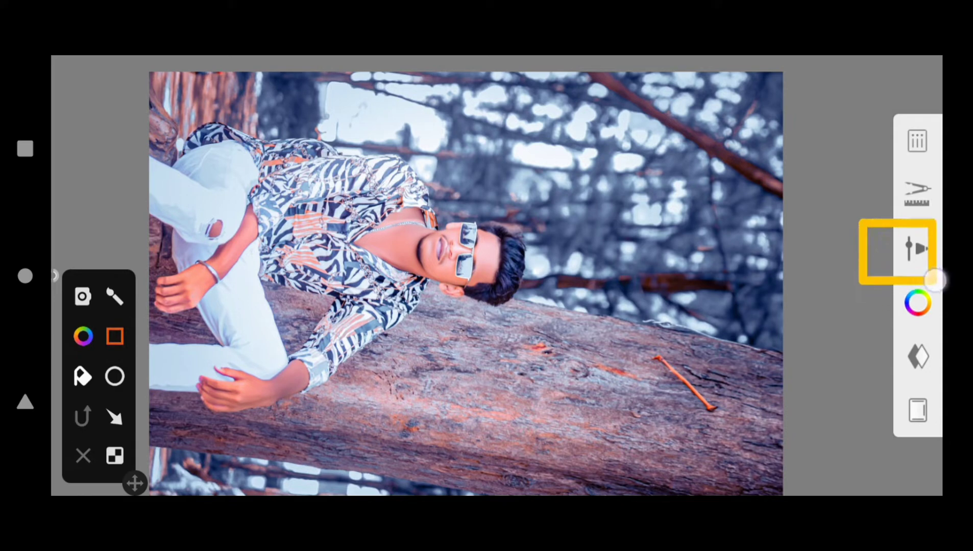
left_click(918, 249)
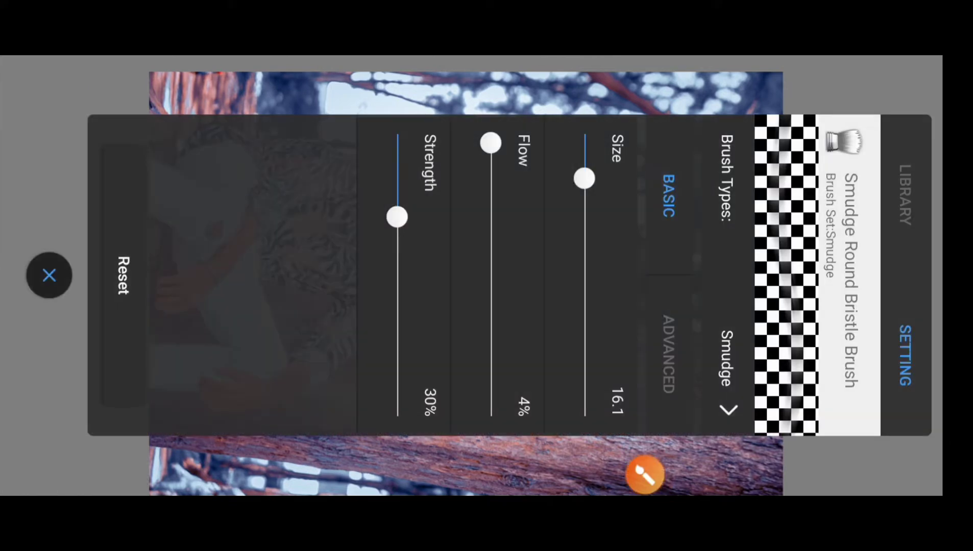
left_click(905, 233)
left_click(49, 275)
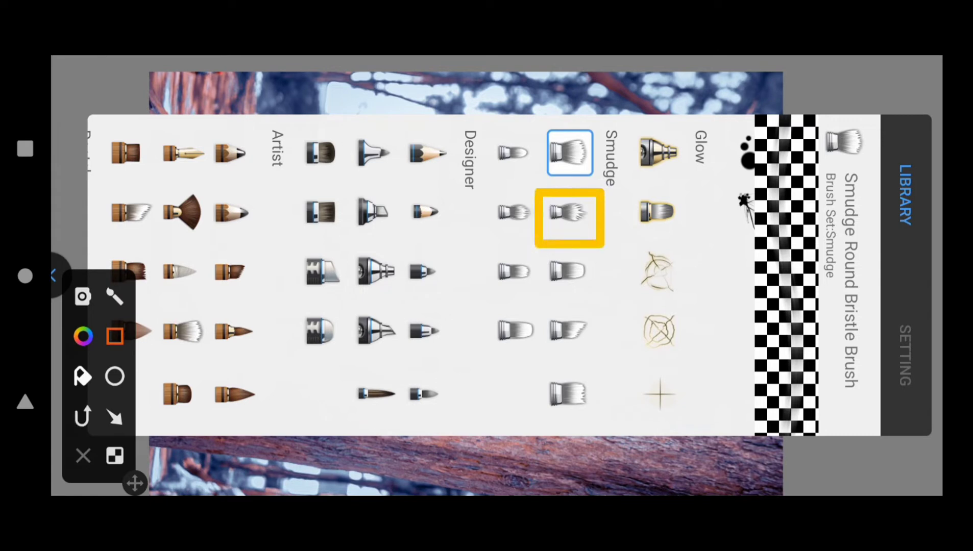
left_click(54, 276)
left_click(570, 211)
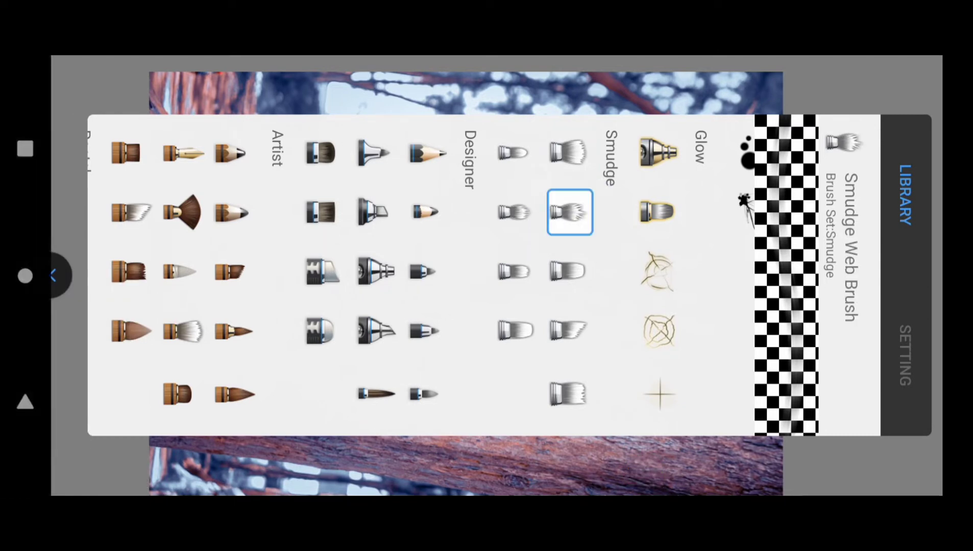
left_click(49, 276)
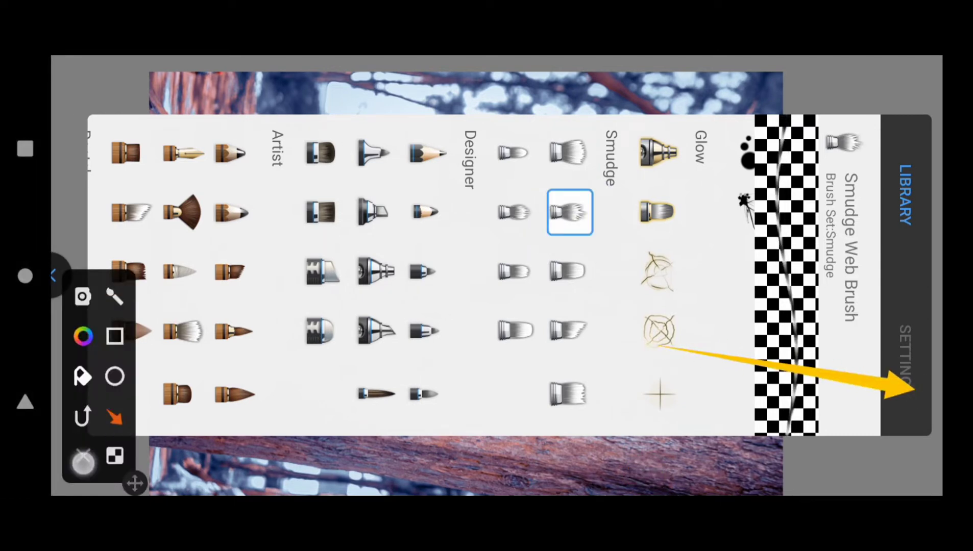
left_click(905, 356)
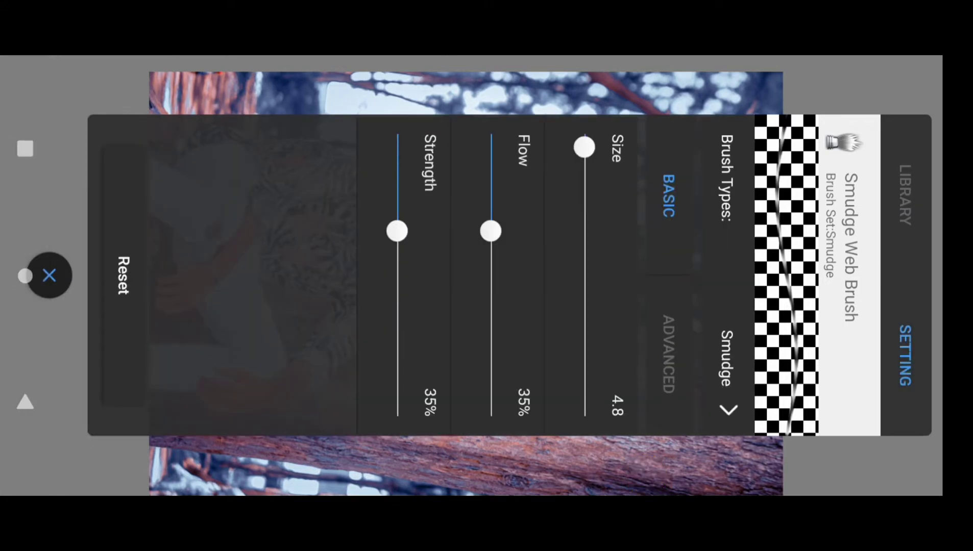
left_click(49, 275)
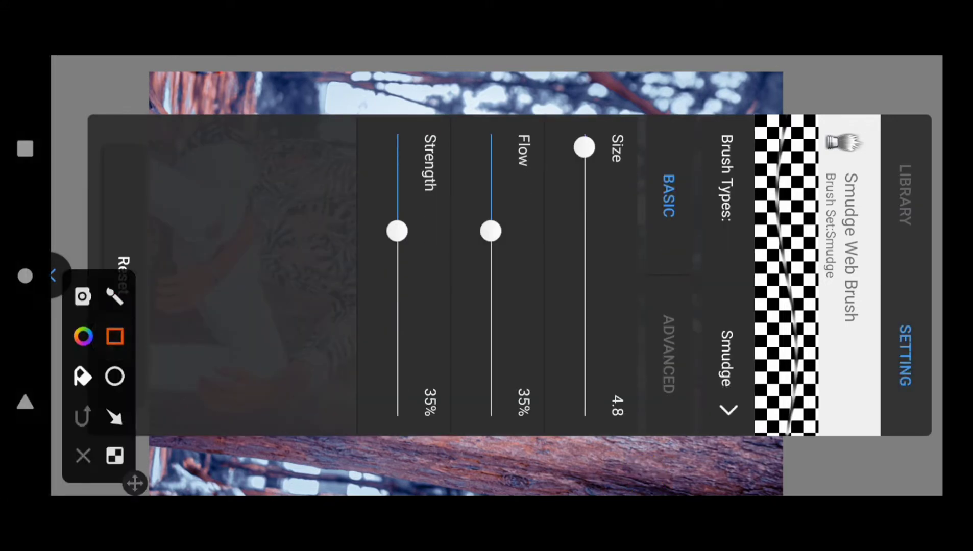
left_click(83, 456)
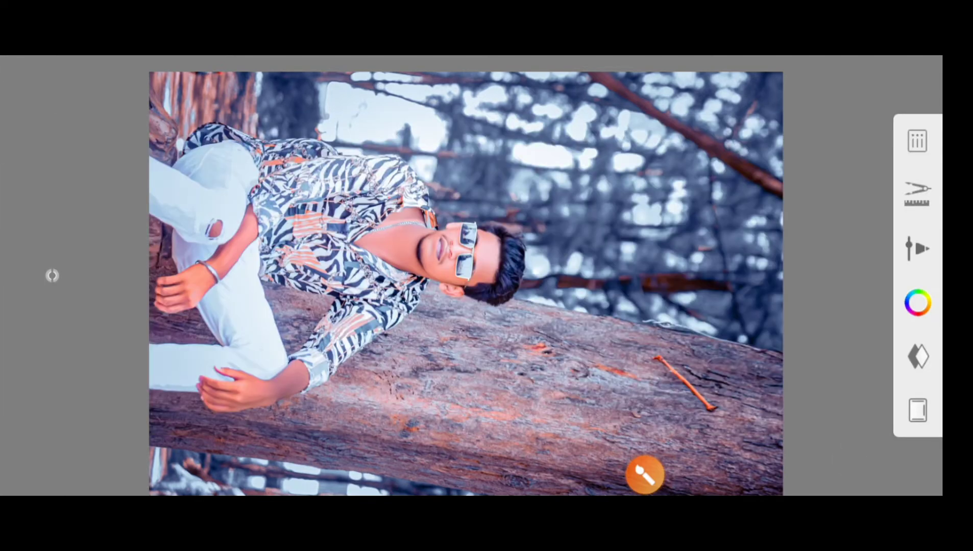
- Paint flowing dark strands across the hair with the Smudge Web Brush
scroll(460, 286, "up", 5)
scroll(419, 343, "up", 5)
scroll(357, 398, "up", 5)
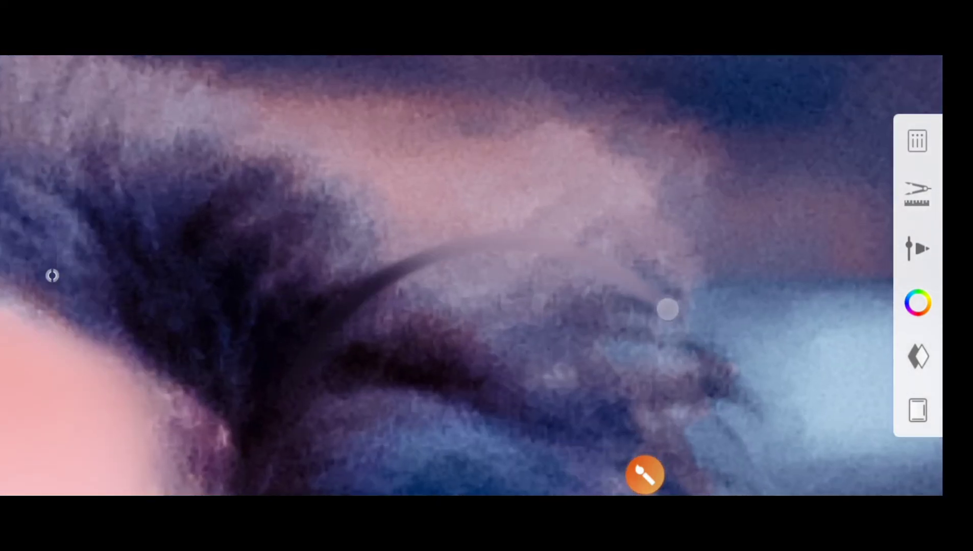
scroll(391, 349, "up", 1)
left_click_drag(337, 296, 480, 209)
scroll(391, 306, "down", 1)
left_click_drag(337, 210, 516, 169)
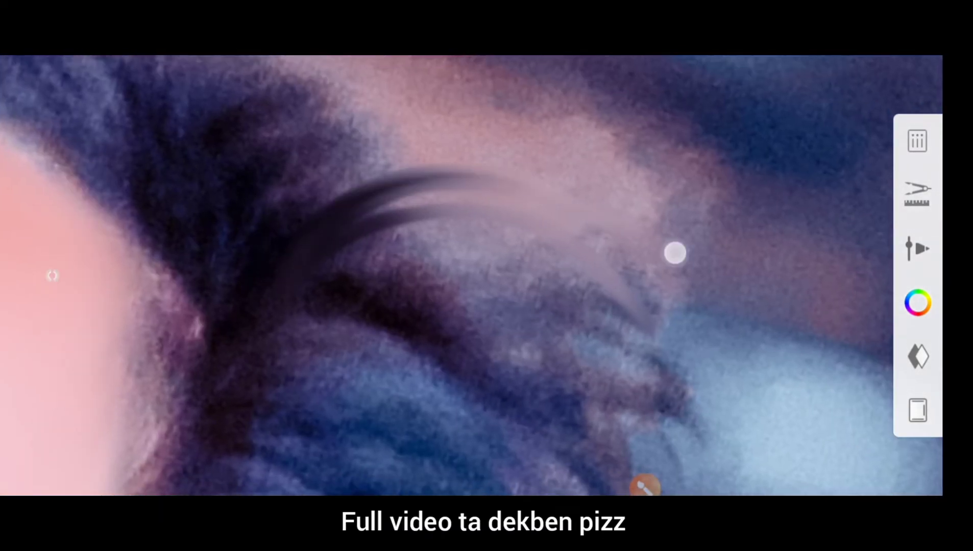
left_click_drag(317, 302, 562, 215)
mouse_move(287, 308)
left_mouse_down()
mouse_move(651, 278)
mouse_move(664, 304)
left_mouse_up()
left_click_drag(357, 266, 552, 255)
scroll(334, 331, "up", 1)
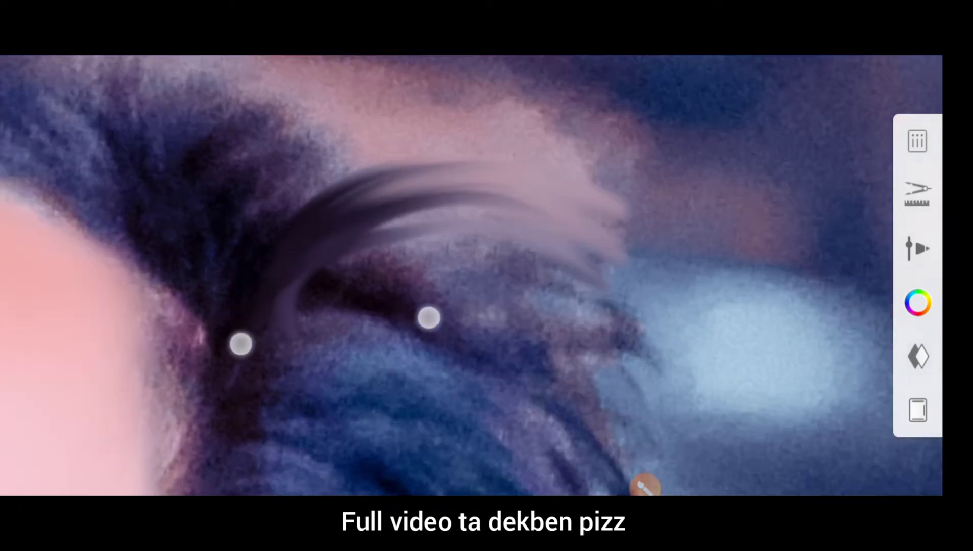
left_click_drag(429, 318, 580, 243)
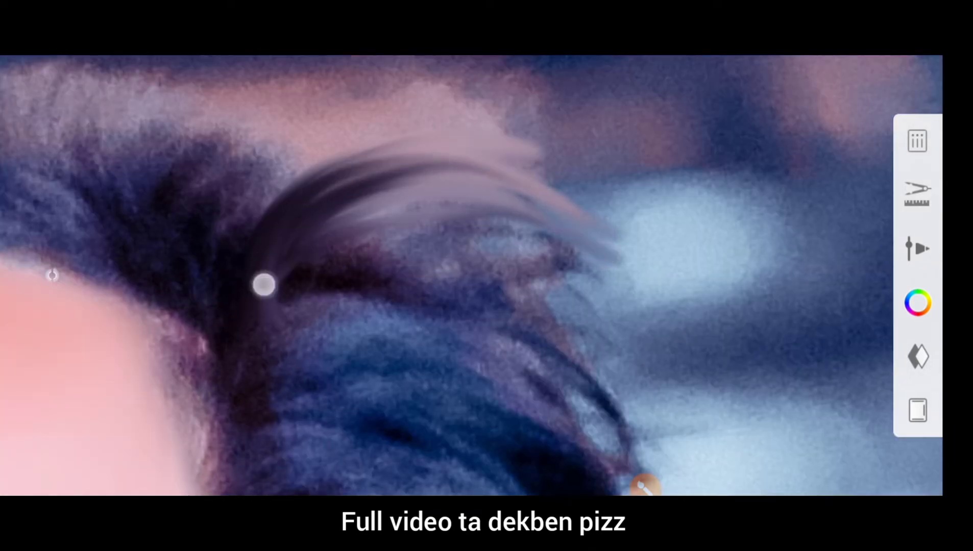
- Sweep more strands across the hair and along the hairline
left_click_drag(264, 285, 485, 204)
left_click_drag(332, 260, 549, 239)
left_click_drag(310, 272, 582, 331)
left_click_drag(259, 343, 477, 230)
scroll(563, 253, "up", 1)
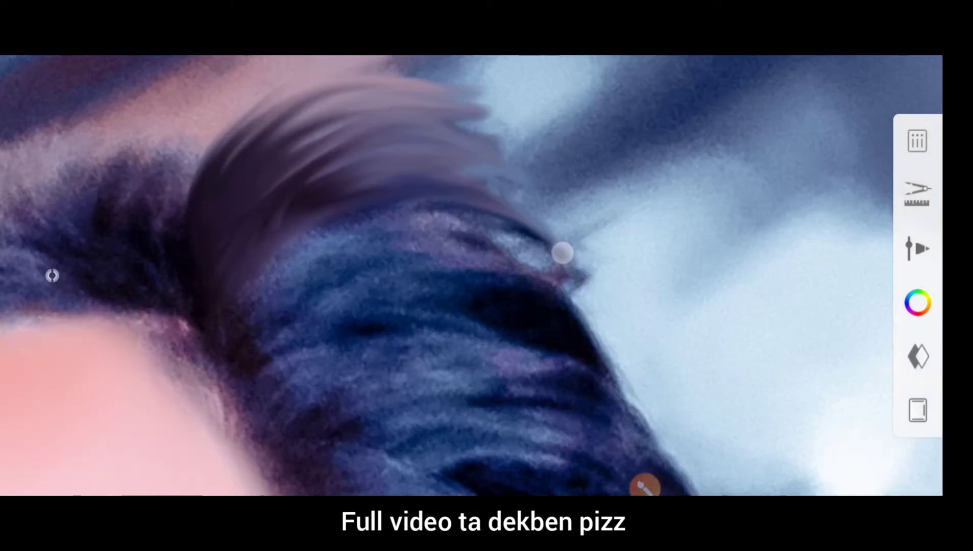
scroll(563, 253, "down", 1)
scroll(228, 317, "up", 1)
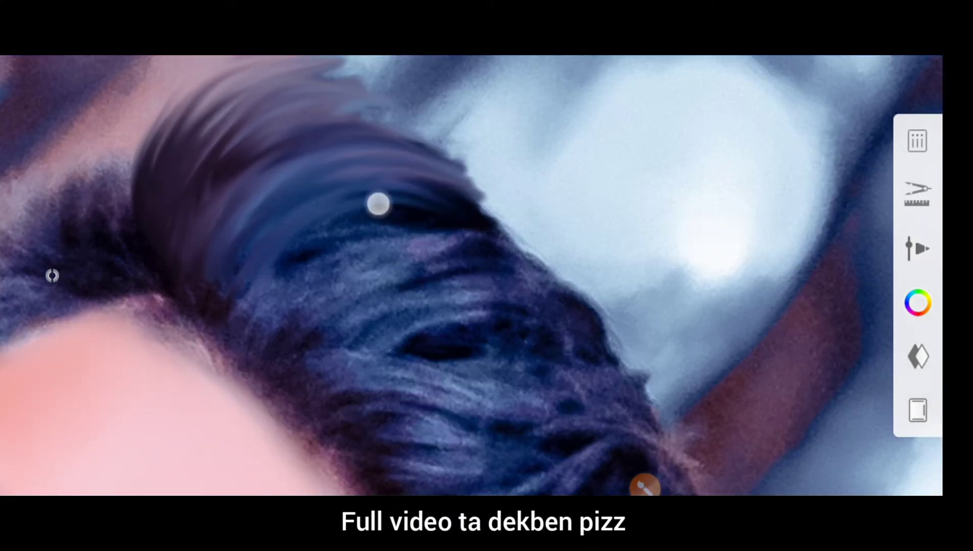
mouse_move(378, 204)
left_mouse_down()
mouse_move(593, 289)
mouse_move(284, 217)
mouse_move(618, 222)
mouse_move(297, 306)
mouse_move(584, 254)
left_mouse_up()
scroll(584, 254, "down", 3)
scroll(258, 241, "up", 3)
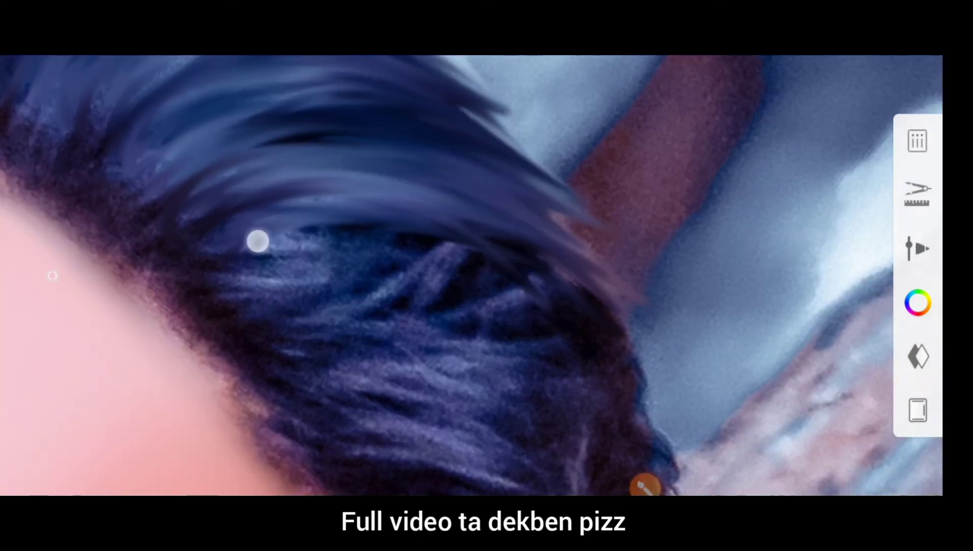
- Fill the remaining gaps over the top of the hair and hairline with strands
mouse_move(257, 241)
left_mouse_down()
mouse_move(634, 346)
mouse_move(637, 330)
left_mouse_up()
left_click_drag(289, 345, 556, 253)
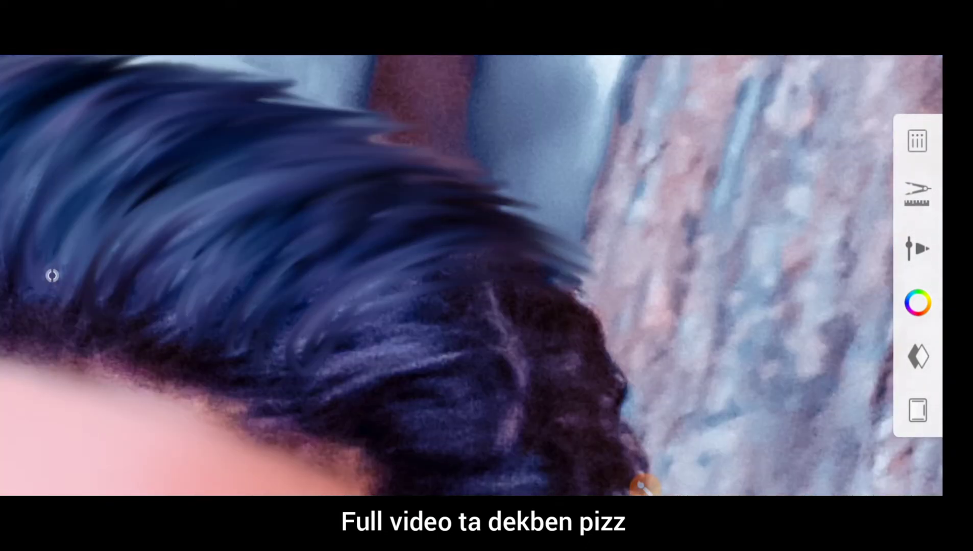
mouse_move(587, 286)
left_mouse_down()
mouse_move(279, 354)
mouse_move(502, 283)
left_mouse_up()
left_click_drag(357, 332, 613, 357)
scroll(458, 353, "down", 3)
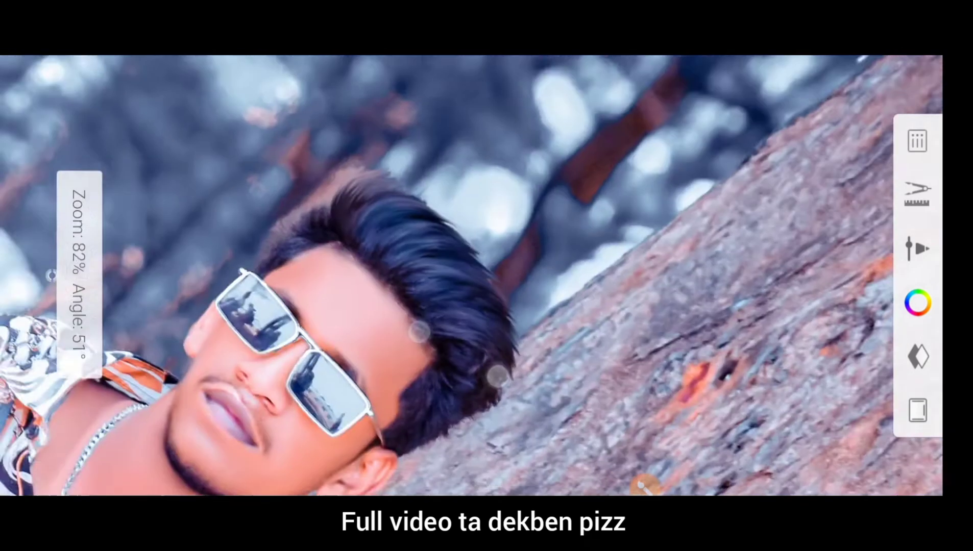
scroll(458, 354, "up", 5)
left_click_drag(367, 304, 515, 279)
scroll(438, 397, "up", 1)
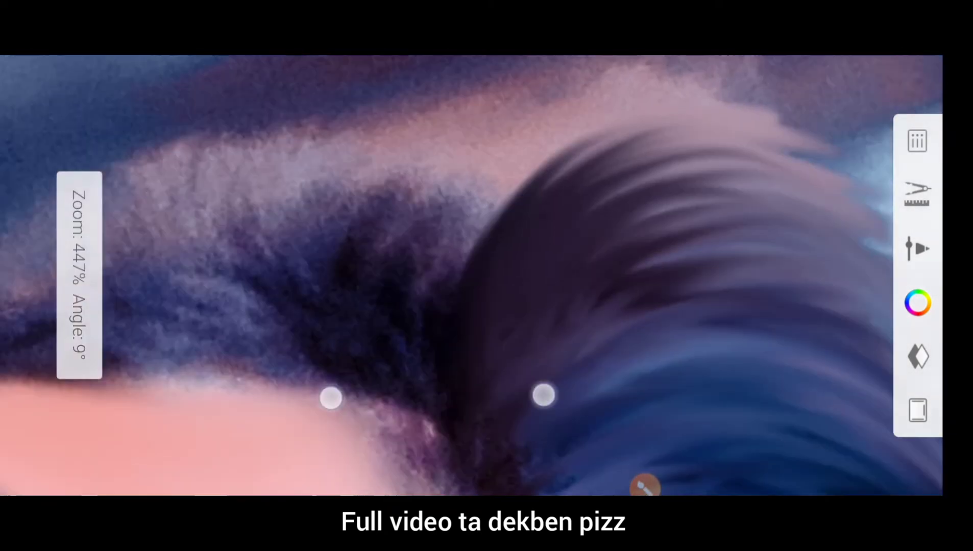
scroll(437, 397, "down", 3)
left_click_drag(402, 182, 309, 217)
scroll(431, 317, "down", 2)
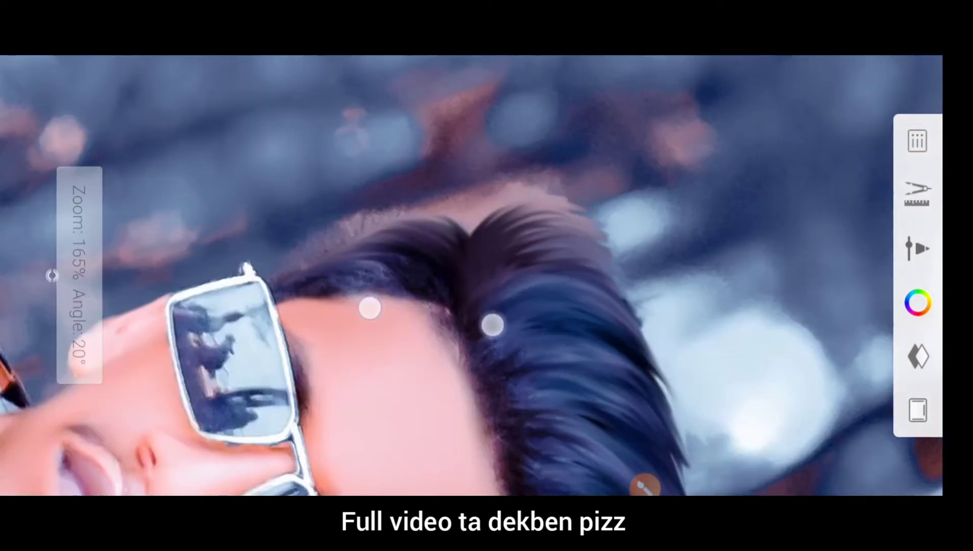
scroll(431, 317, "down", 5)
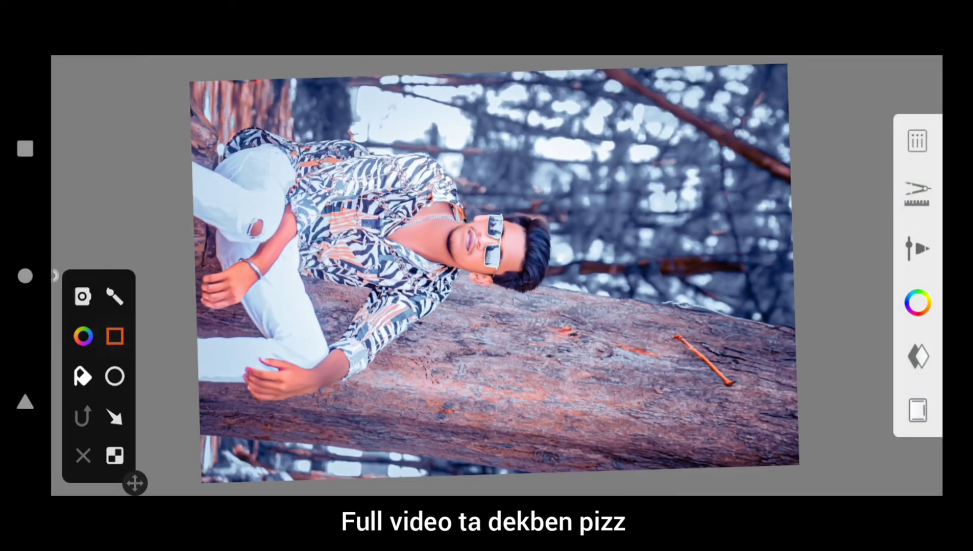
left_click(114, 296)
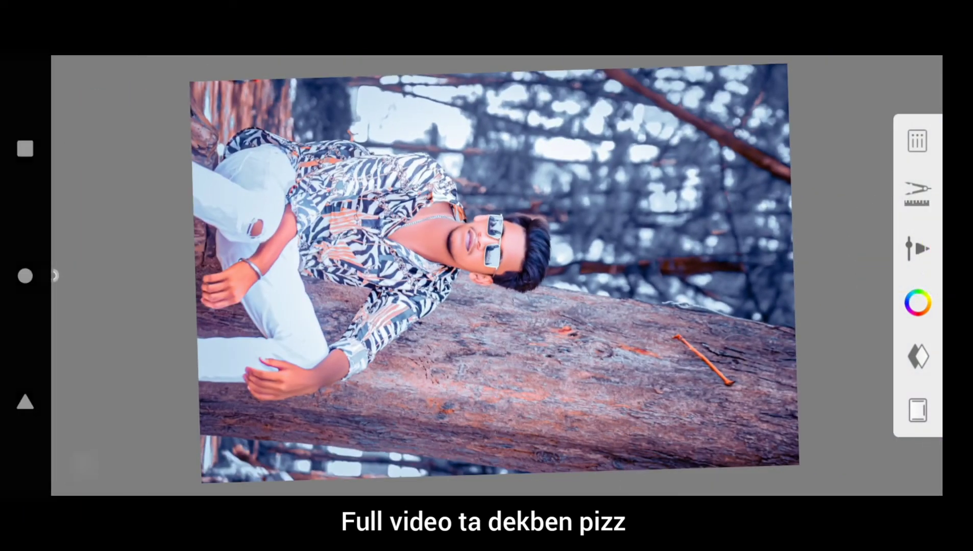
left_click(645, 475)
- Choose the Traditional set's Medium Brush from the Brush Library
left_click(644, 475)
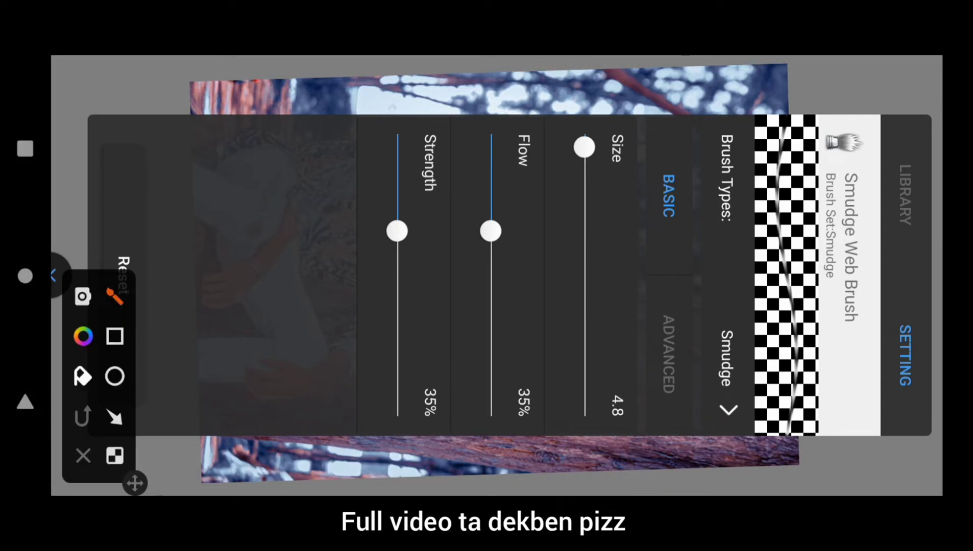
left_click(905, 194)
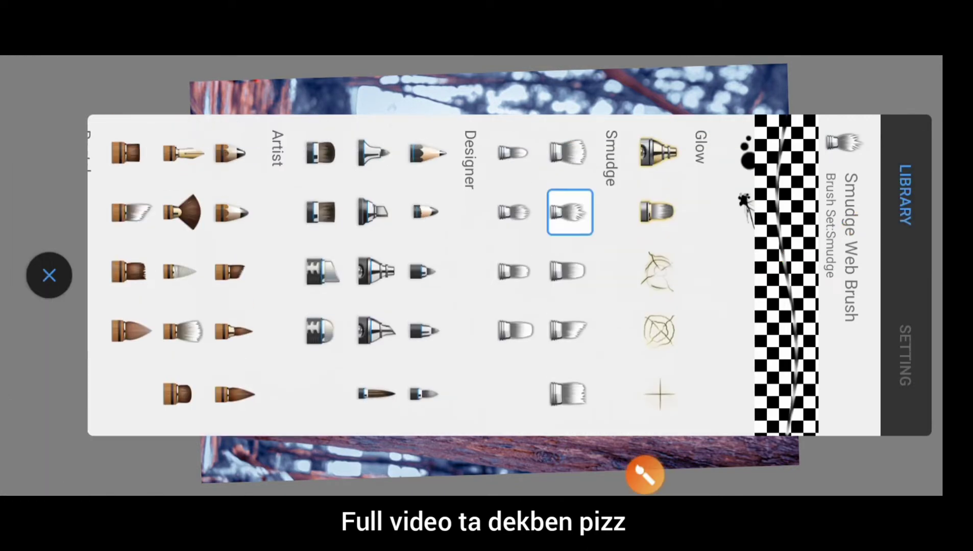
scroll(385, 360, "down", 10)
scroll(369, 338, "up", 5)
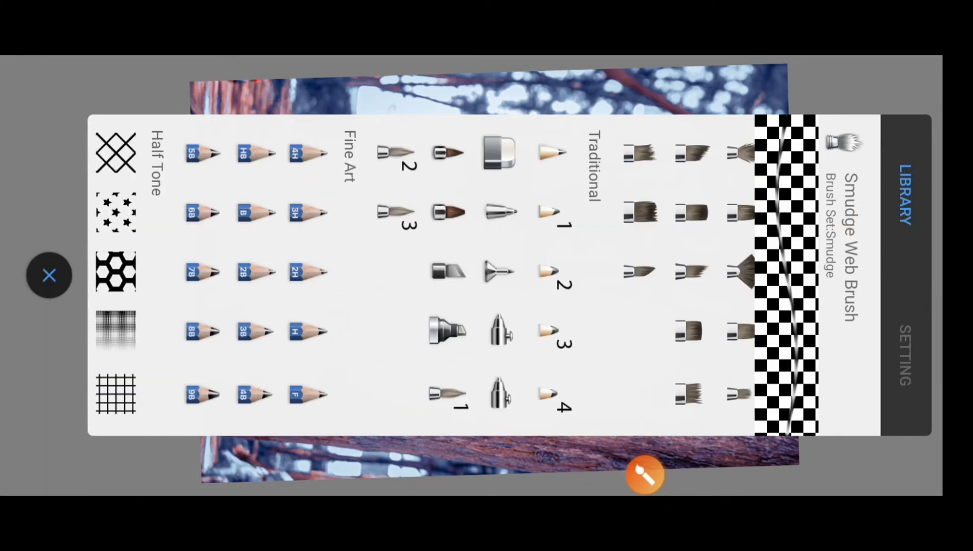
left_click(644, 475)
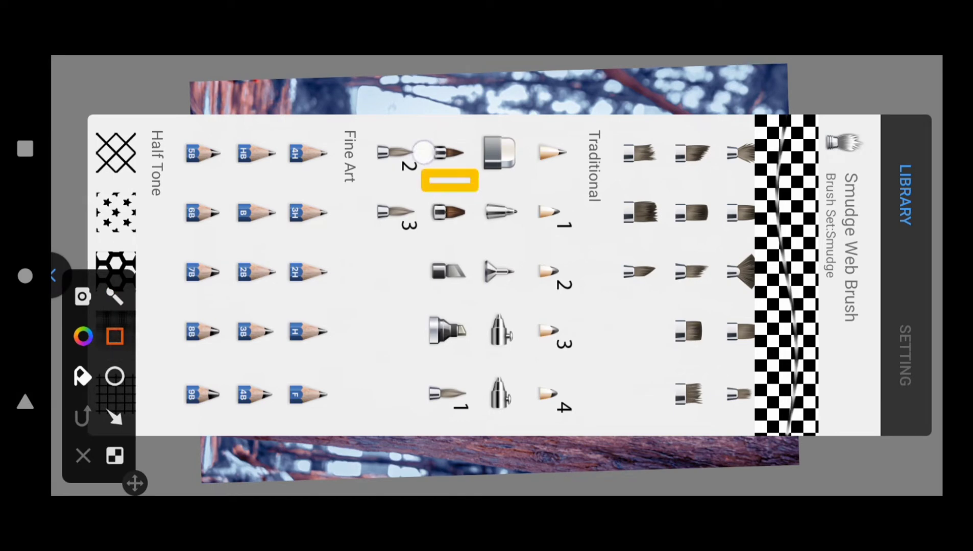
left_click(448, 154)
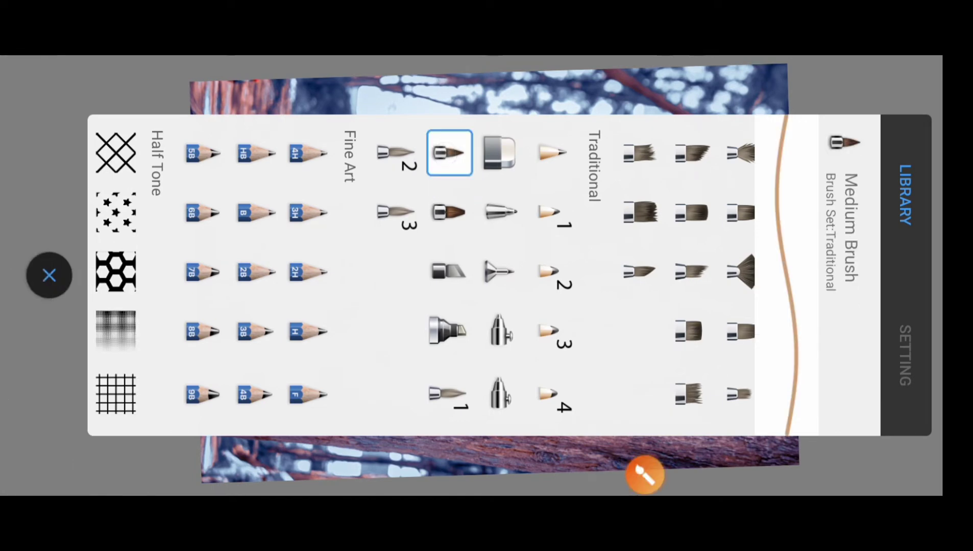
left_click(49, 276)
- Set the paint colour to vivid red (H 351, S 100, L 50)
left_click(644, 474)
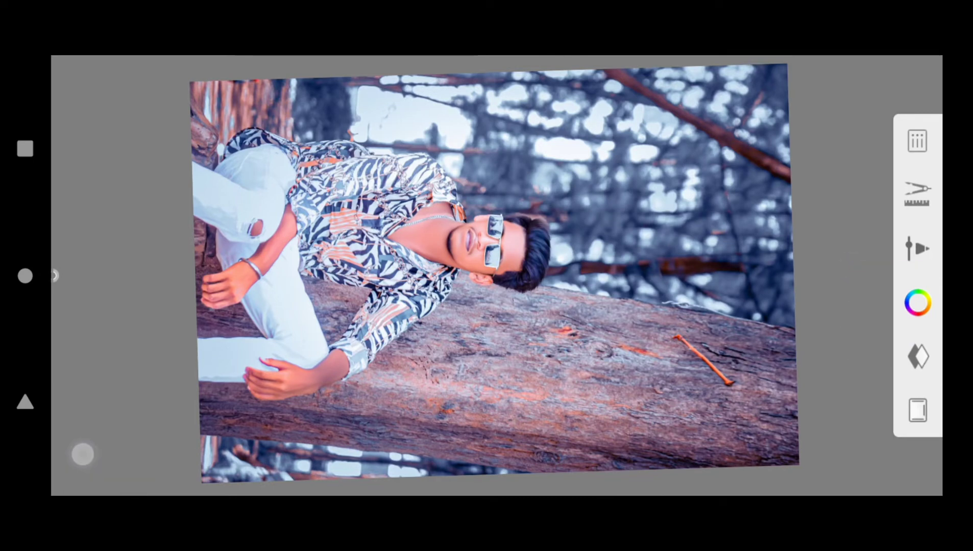
left_click(918, 303)
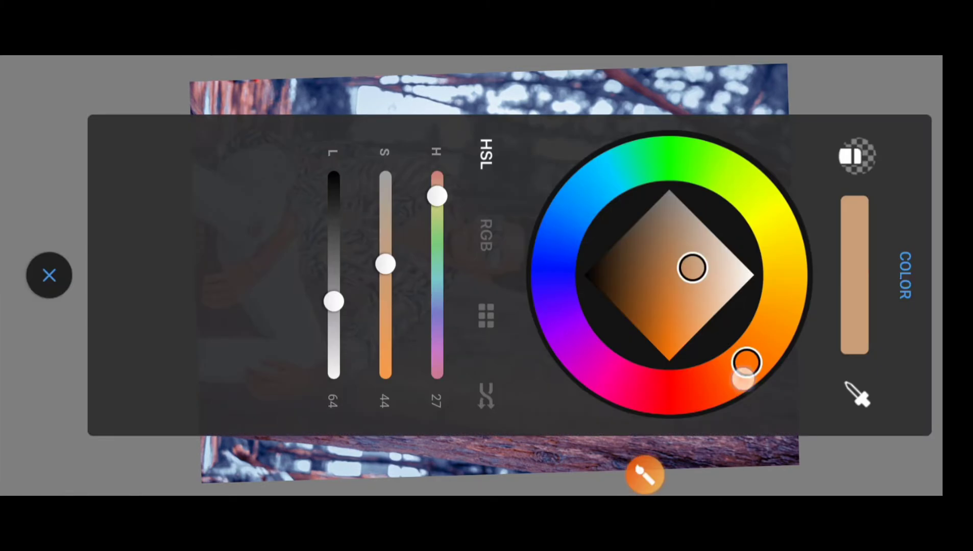
left_click_drag(744, 379, 652, 413)
left_click_drag(656, 347, 654, 364)
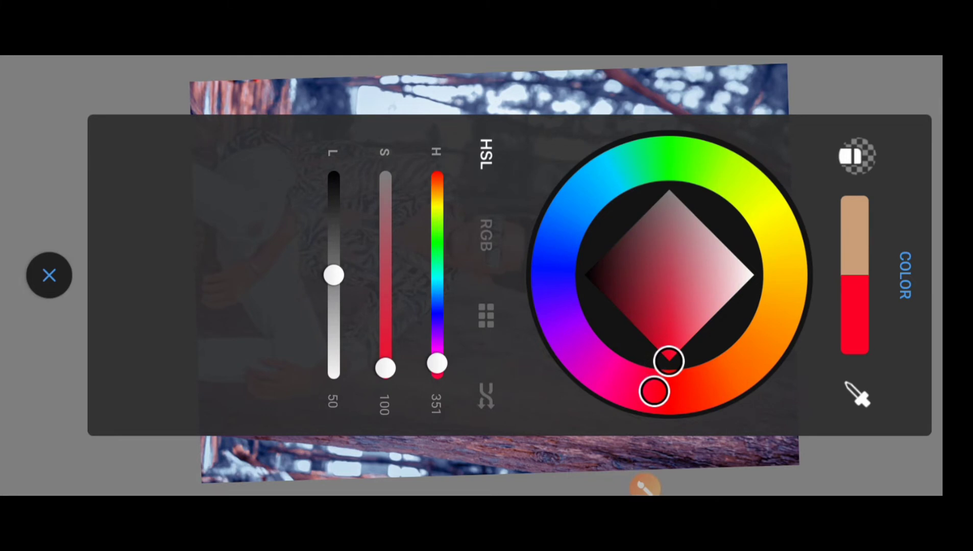
left_click(49, 276)
left_click(644, 477)
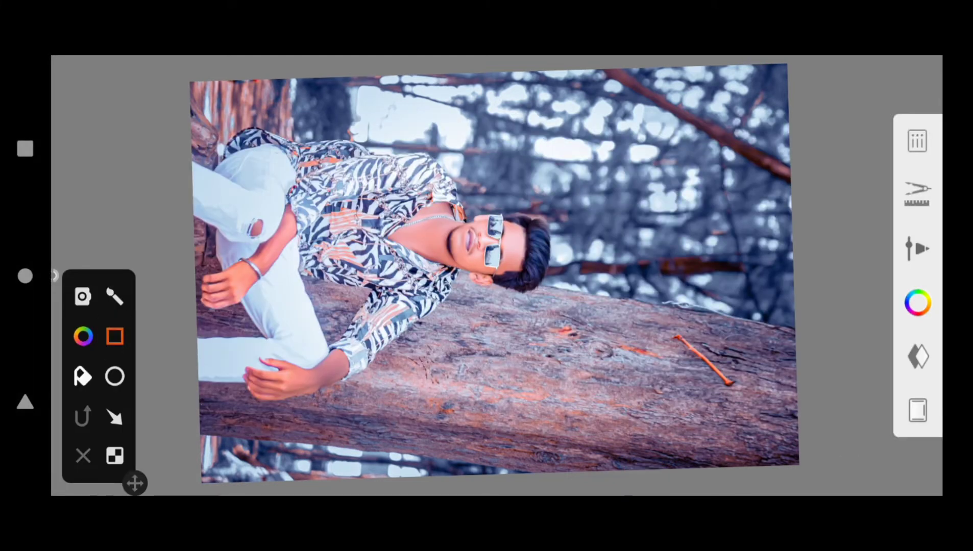
- Add a blank Layer 3 above the portrait layers with Soft Light blending
left_click(917, 356)
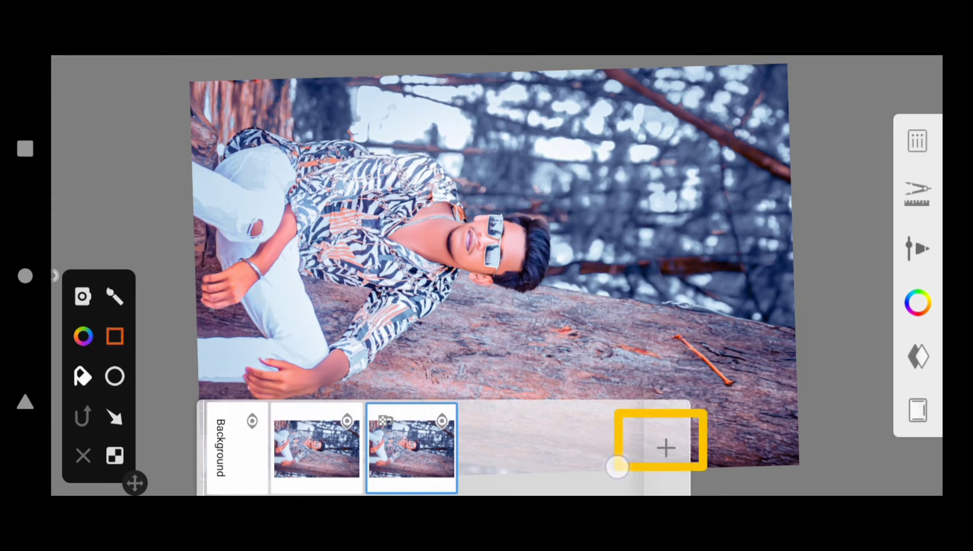
left_click(665, 448)
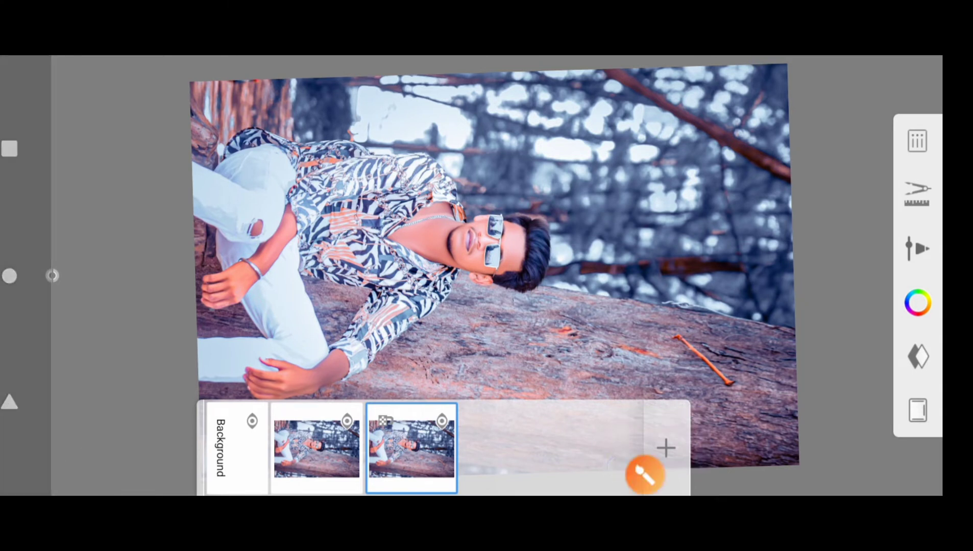
left_click(52, 276)
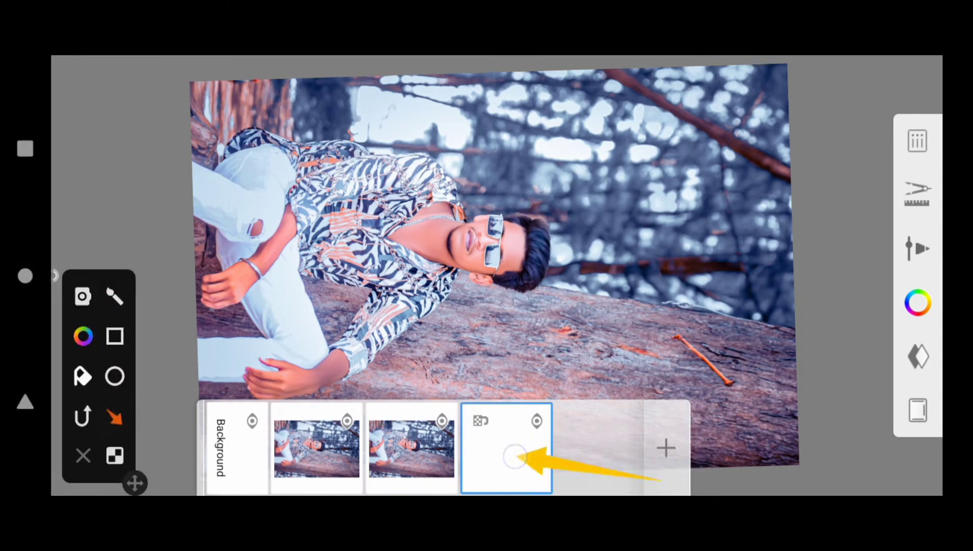
left_click(515, 456)
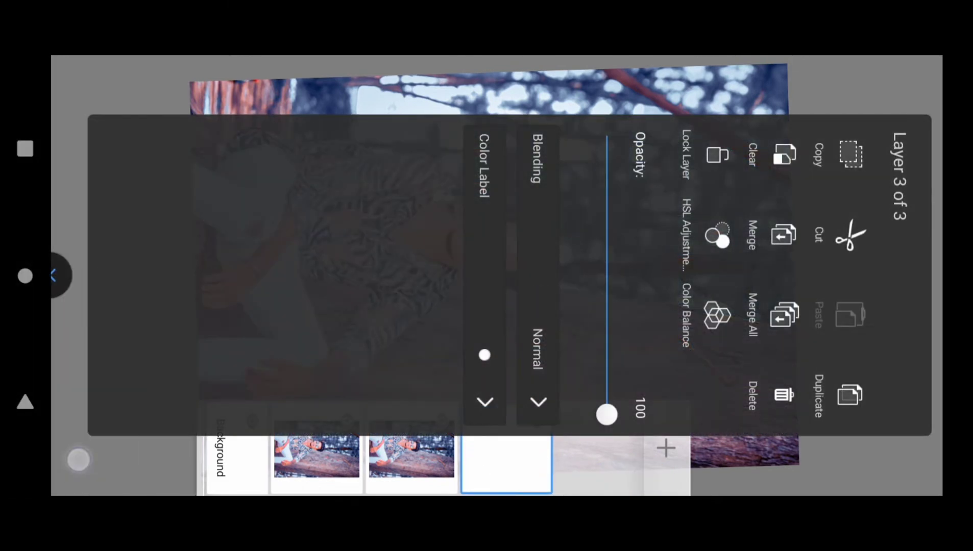
left_click(536, 398)
left_click(49, 275)
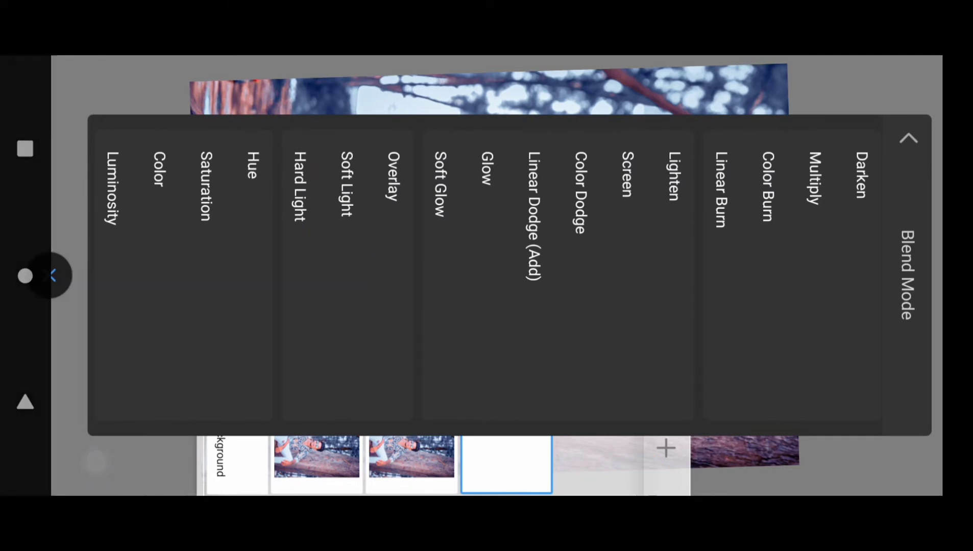
left_click(347, 204)
scroll(451, 373, "up", 2)
- Zoom onto the lips and paint red and pink strokes across them
scroll(451, 373, "up", 2)
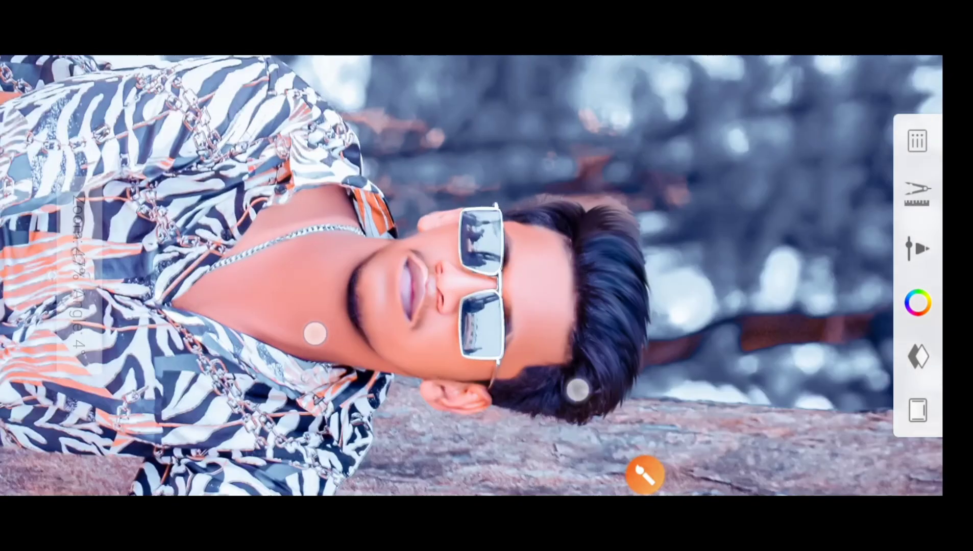
scroll(445, 360, "up", 3)
scroll(376, 397, "up", 2)
scroll(437, 339, "up", 1)
scroll(495, 299, "up", 2)
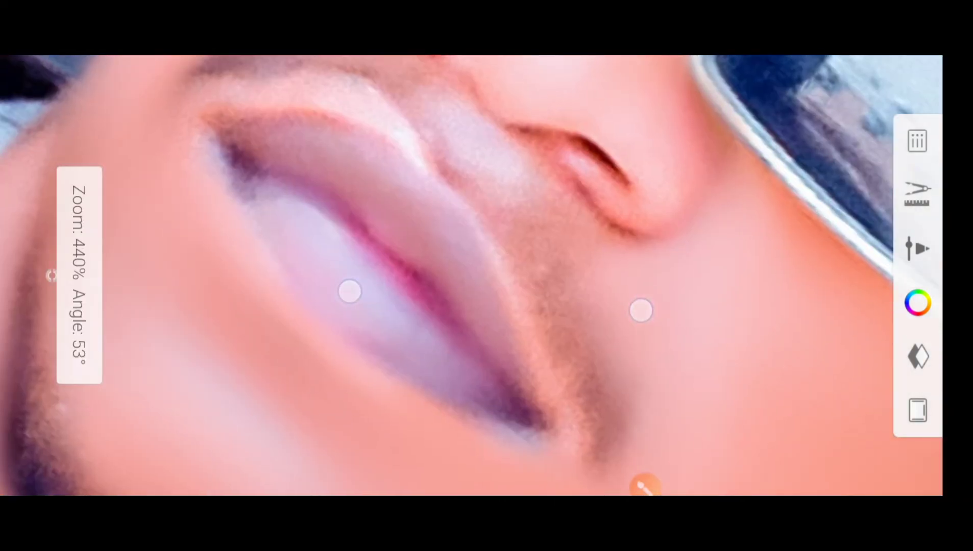
scroll(447, 350, "up", 2)
left_click_drag(566, 325, 511, 291)
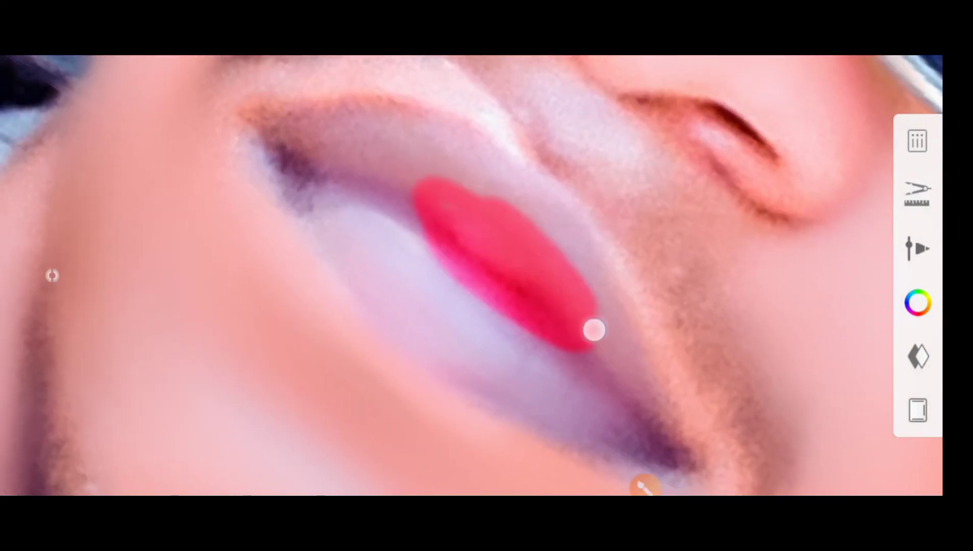
scroll(464, 286, "up", 1)
mouse_move(572, 319)
left_mouse_down()
mouse_move(535, 245)
mouse_move(500, 315)
left_mouse_up()
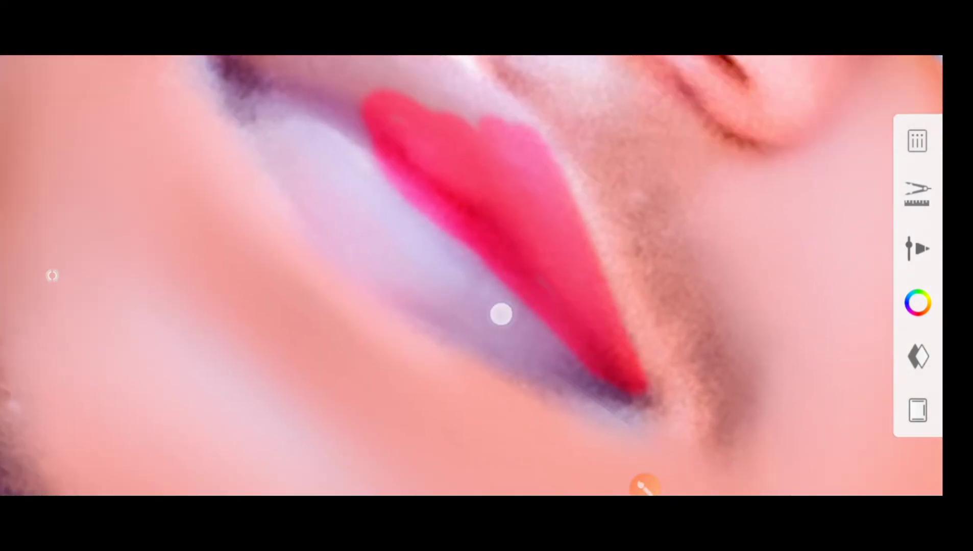
mouse_move(450, 288)
left_mouse_down()
mouse_move(588, 387)
mouse_move(383, 281)
left_mouse_up()
- Cover the pale lower-lip streak, upper lip and gap between the lips with red
scroll(459, 276, "up", 1)
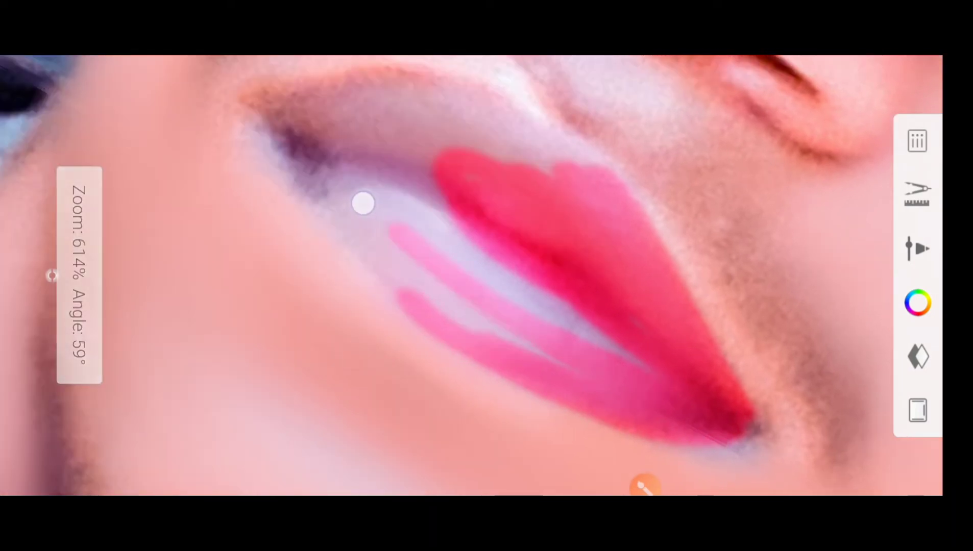
left_click_drag(603, 348, 391, 198)
mouse_move(562, 363)
left_mouse_down()
mouse_move(341, 195)
mouse_move(369, 327)
left_mouse_up()
scroll(460, 276, "up", 1)
left_click_drag(337, 204, 470, 222)
mouse_move(337, 179)
left_mouse_down()
mouse_move(534, 214)
mouse_move(633, 346)
left_mouse_up()
left_click_drag(503, 329, 378, 241)
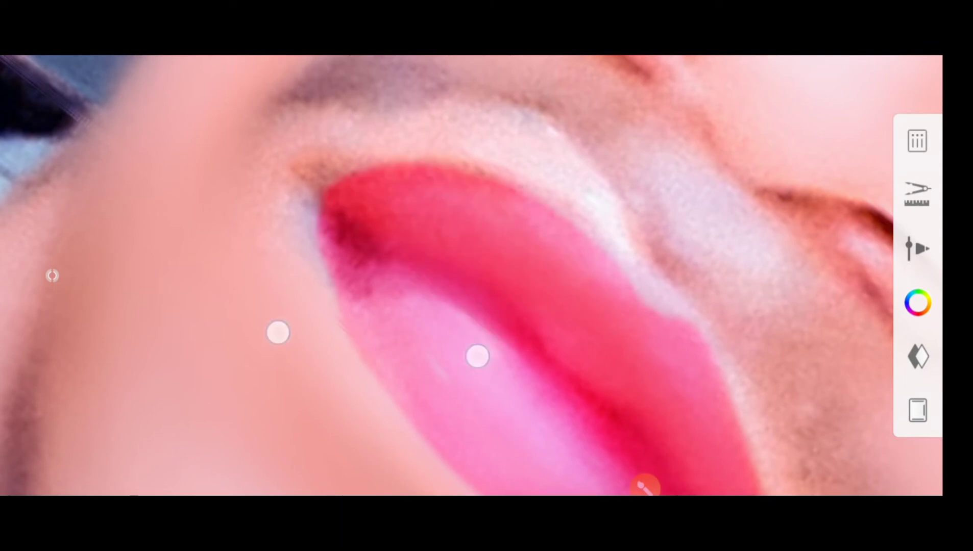
scroll(378, 345, "down", 2)
scroll(403, 208, "down", 3)
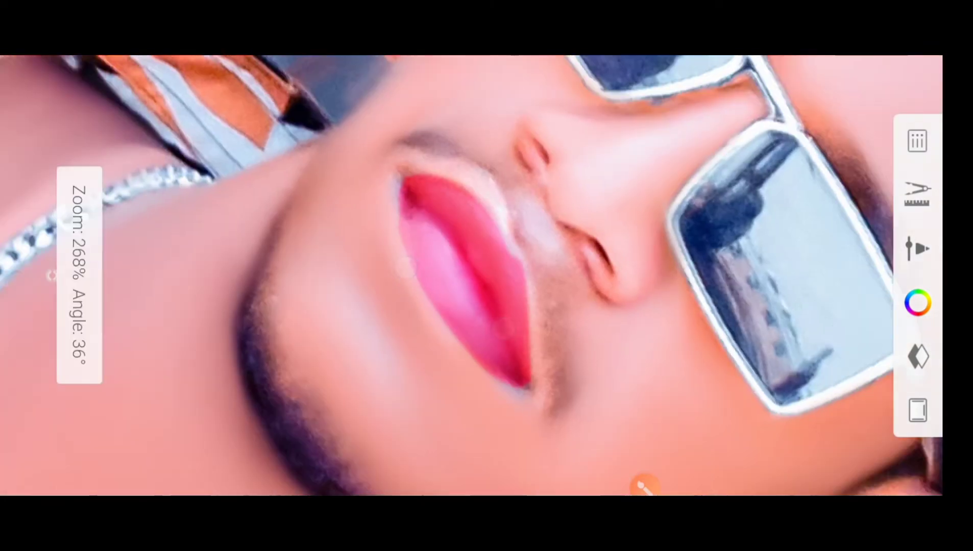
scroll(434, 296, "down", 2)
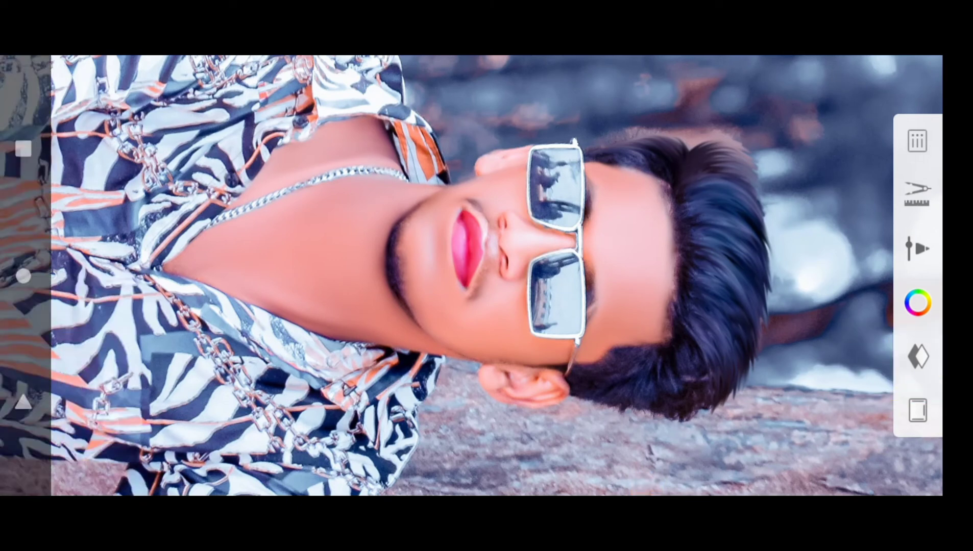
- Lower the Soft Light Layer 3's opacity to 36
left_click(918, 357)
left_click(632, 479)
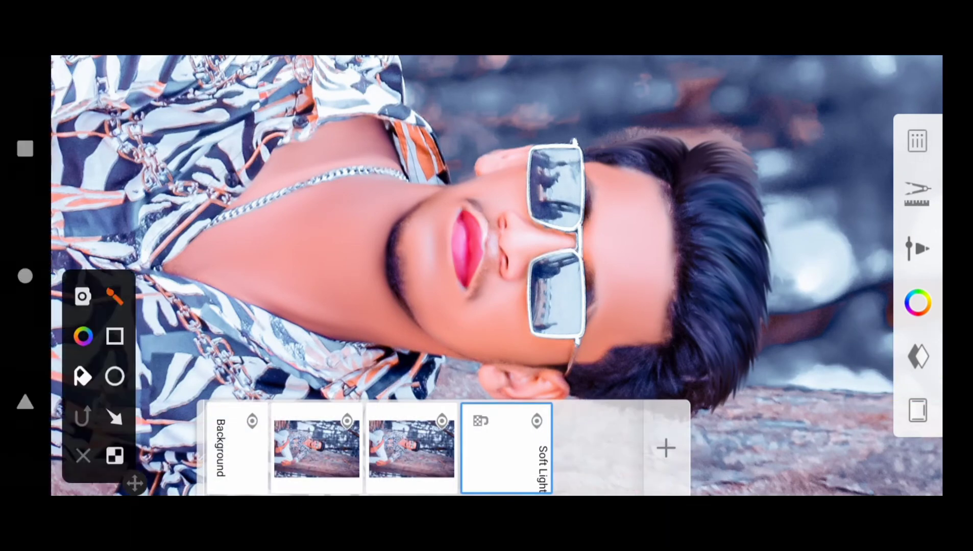
left_click(505, 450)
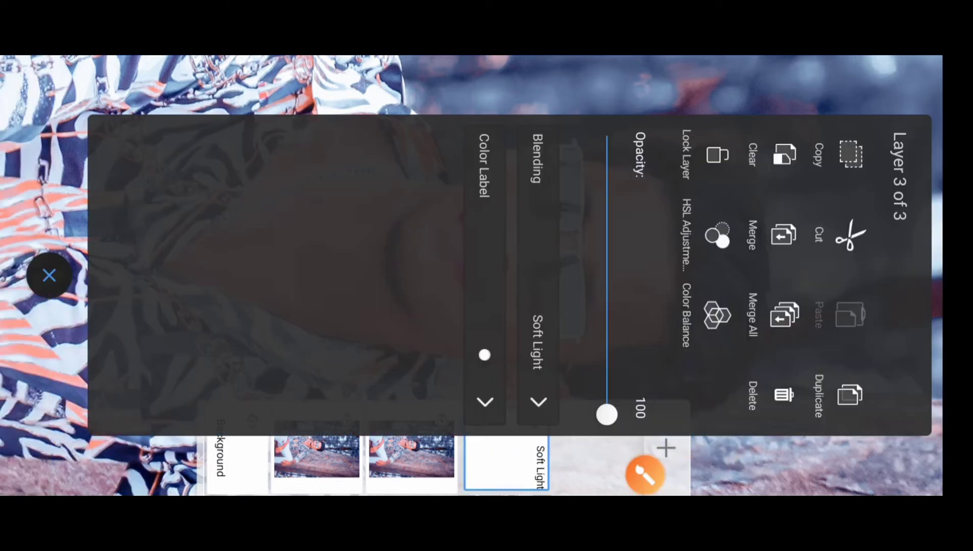
left_click(644, 475)
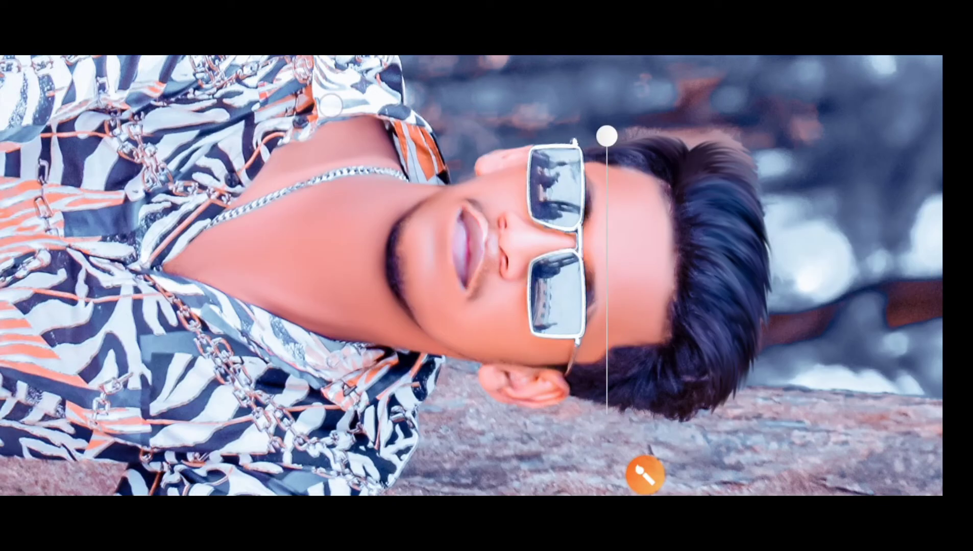
mouse_move(329, 148)
left_mouse_down()
mouse_move(324, 262)
mouse_move(317, 237)
left_mouse_up()
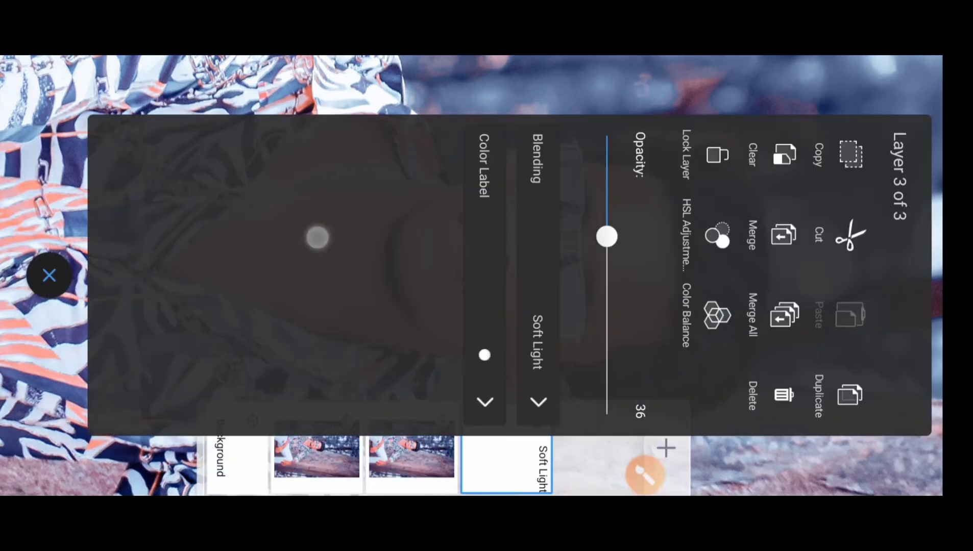
- Merge the Soft Light layer down into the layer beneath
left_click(49, 276)
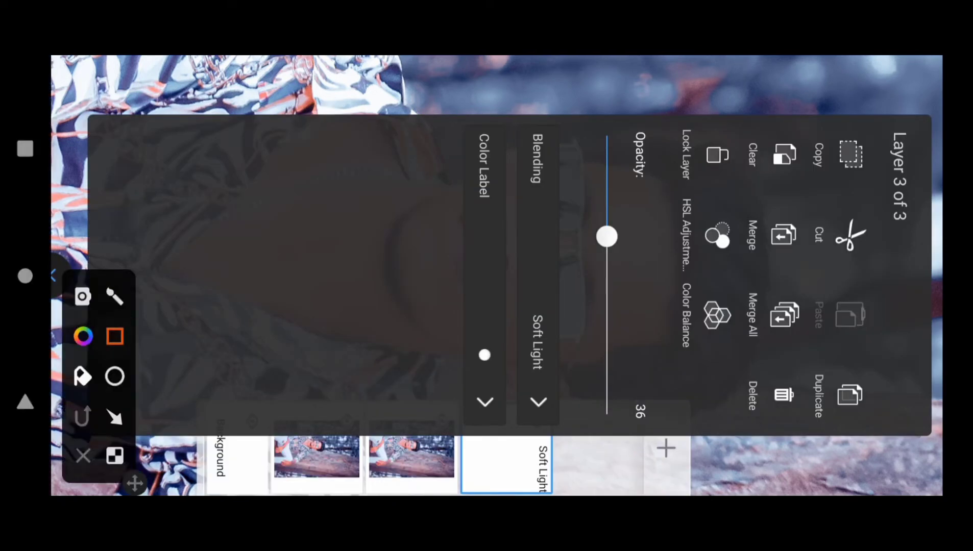
left_click_drag(805, 194, 731, 273)
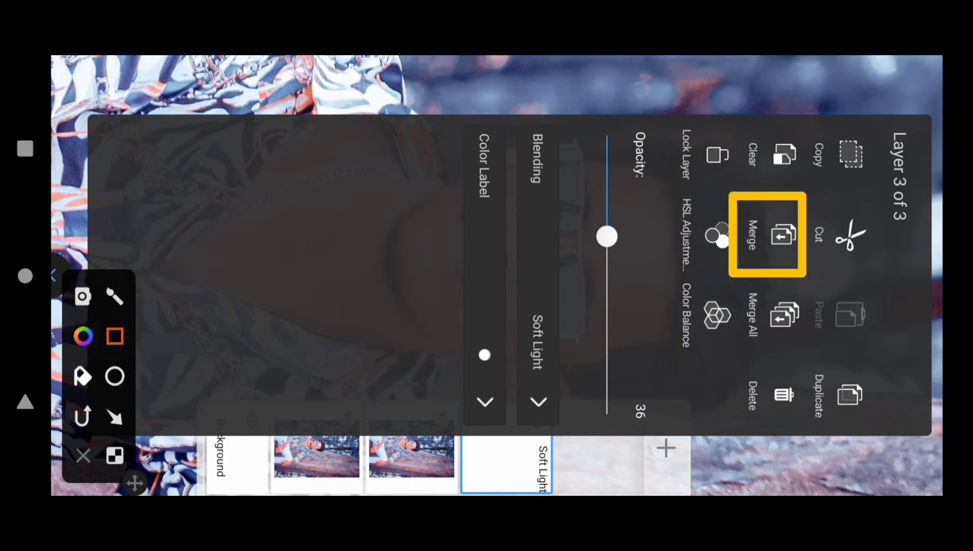
left_click(82, 456)
left_click(774, 235)
scroll(509, 278, "up", 3)
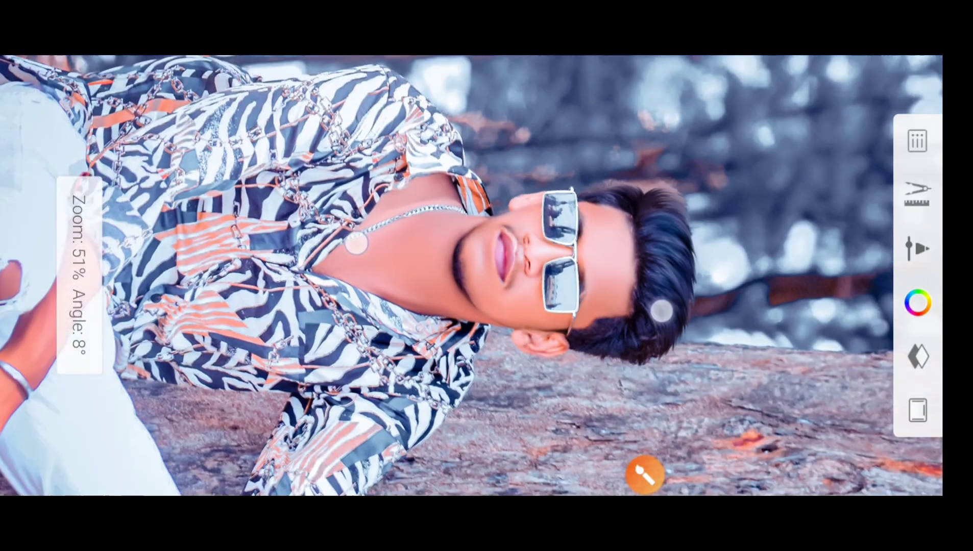
- Add a new empty layer above the photo from the Layers panel
scroll(509, 277, "down", 5)
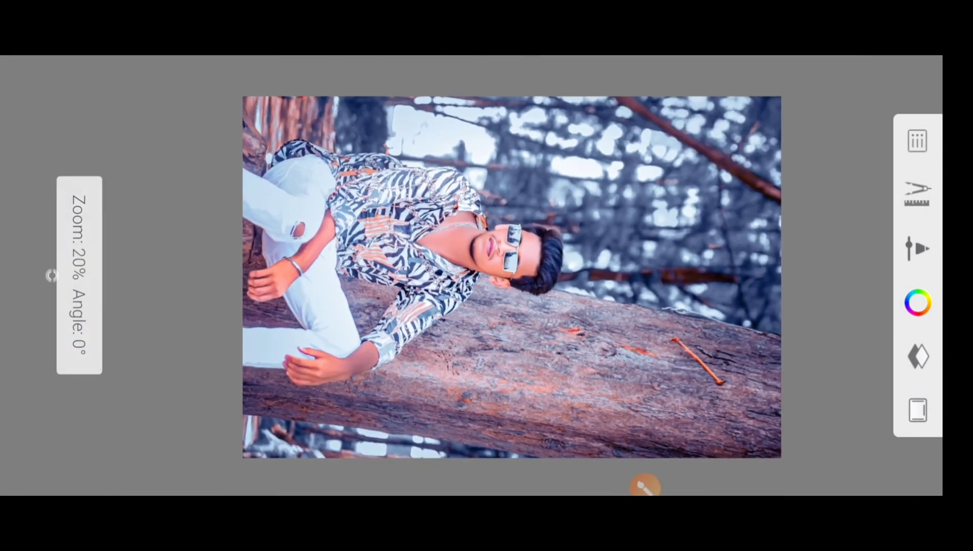
scroll(480, 301, "up", 3)
left_click(645, 485)
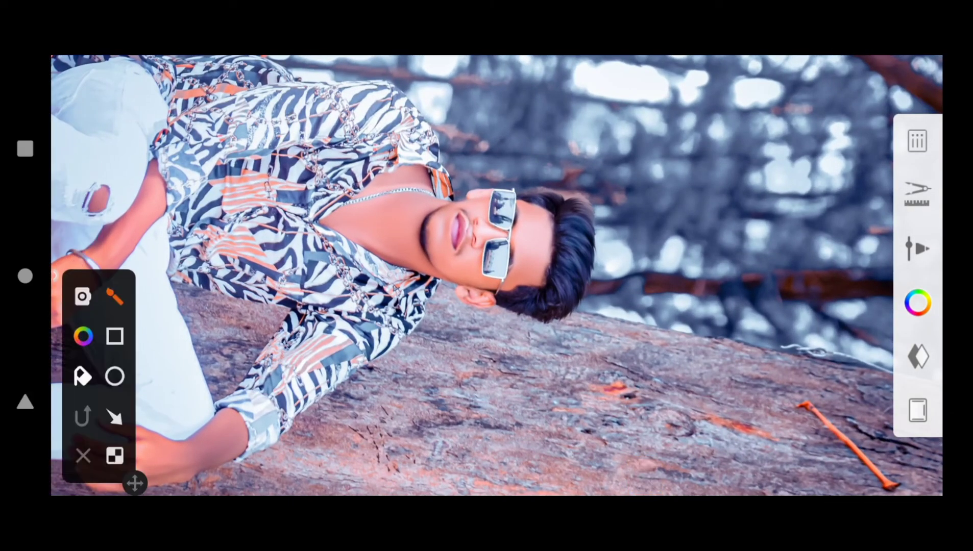
left_click_drag(858, 337, 953, 389)
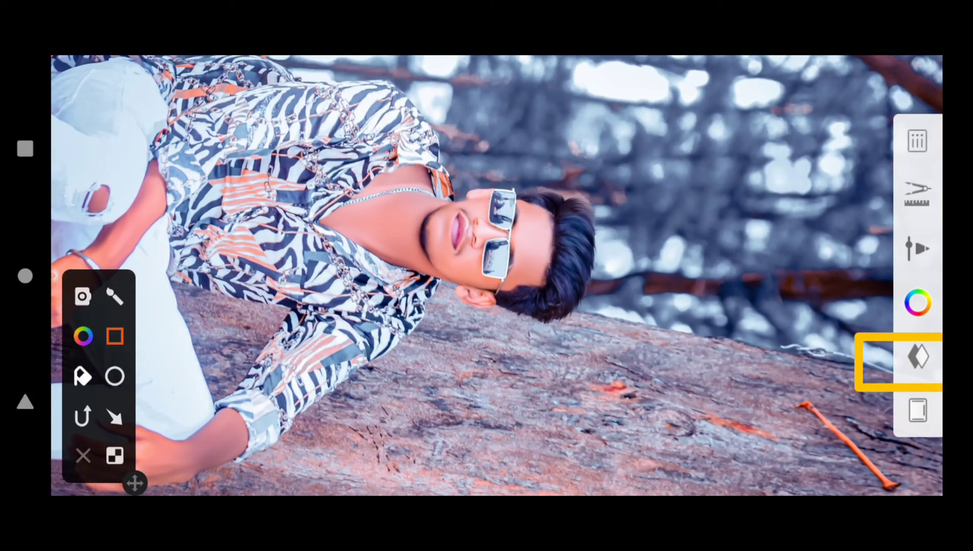
left_click(83, 456)
left_click(919, 358)
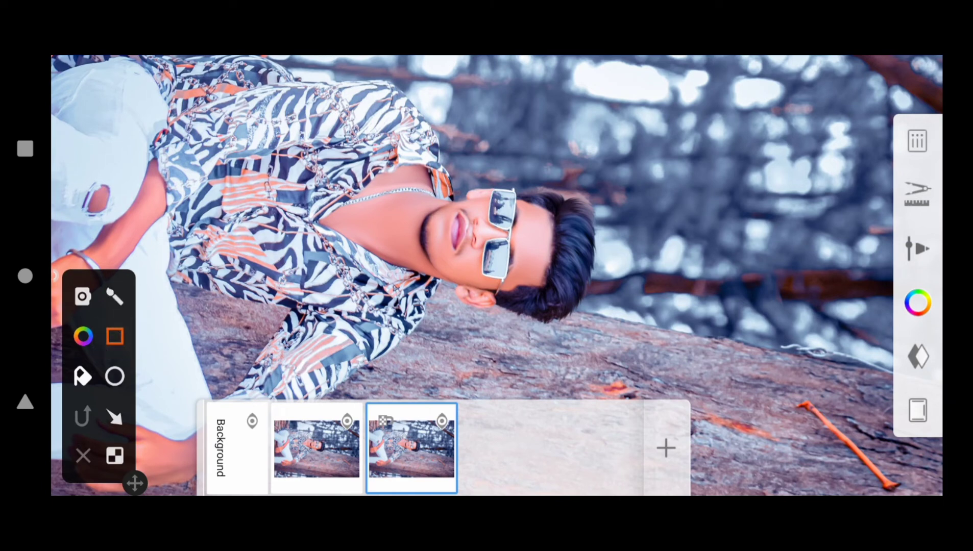
mouse_move(717, 413)
left_mouse_down()
mouse_move(616, 452)
mouse_move(619, 471)
left_mouse_up()
left_click(82, 456)
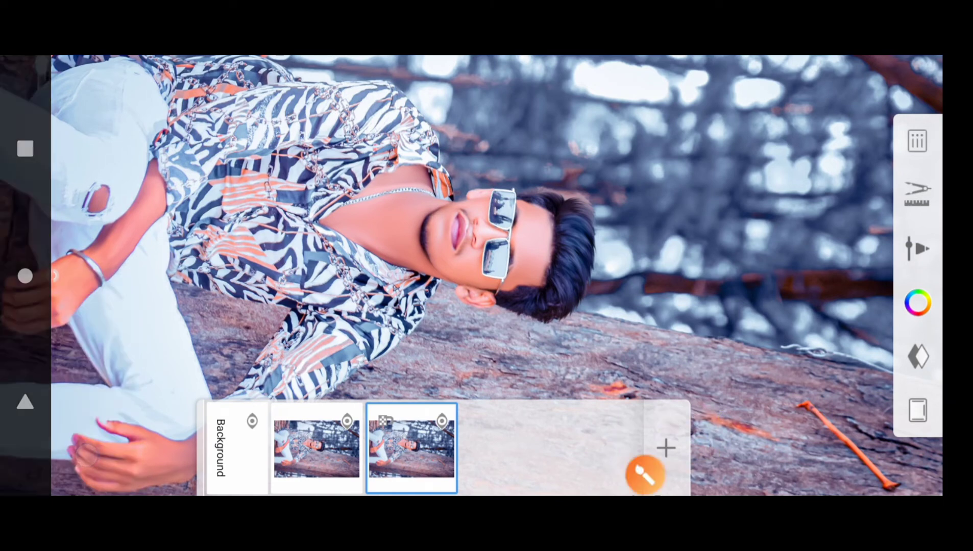
left_click(666, 448)
left_click(645, 475)
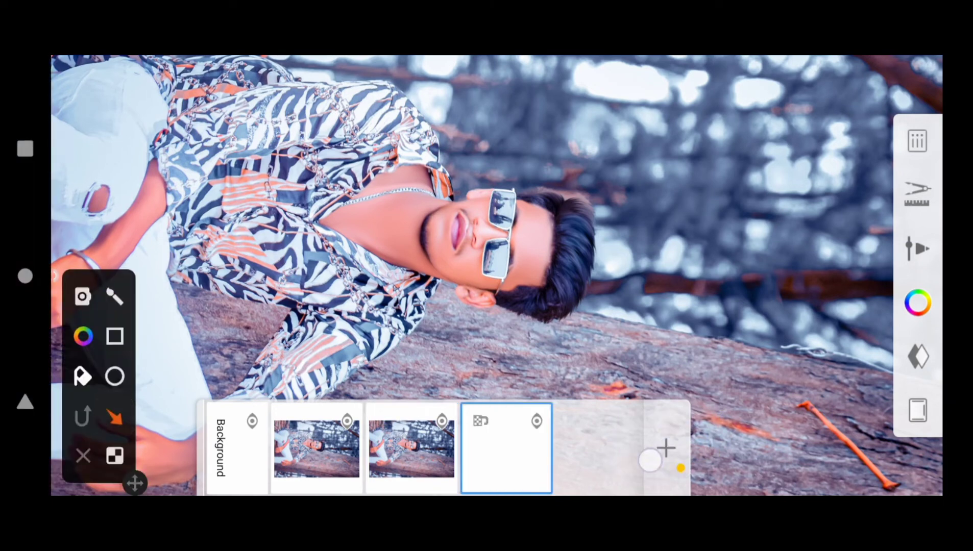
- Set the new layer's blending mode to Soft Light
left_click(82, 456)
left_click(505, 450)
left_click(644, 472)
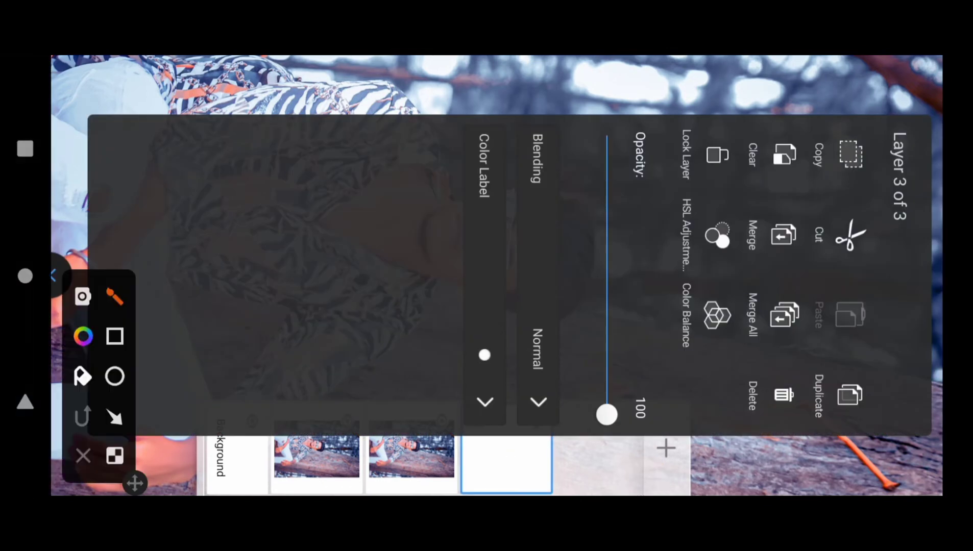
left_click(115, 336)
mouse_move(576, 297)
left_mouse_down()
mouse_move(499, 373)
mouse_move(513, 434)
left_mouse_up()
left_click(83, 455)
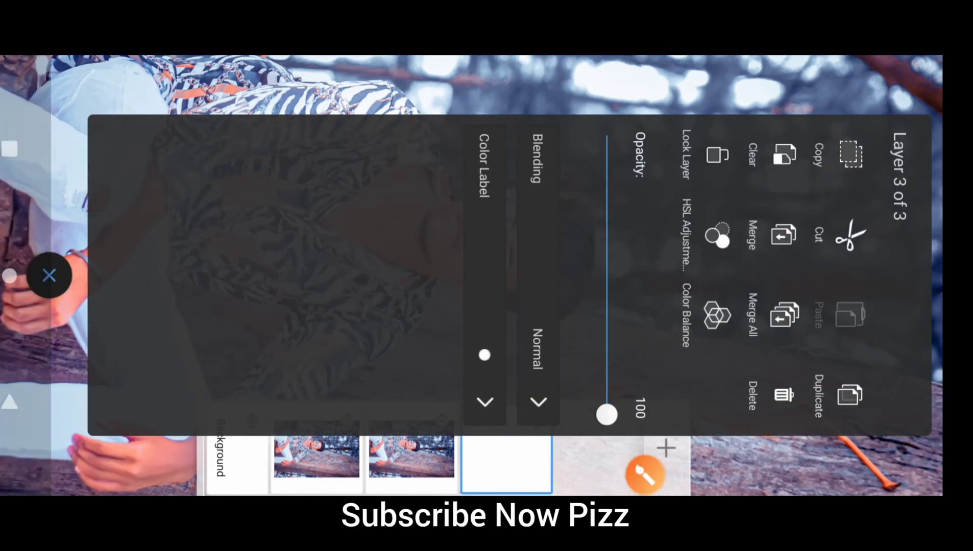
left_click(538, 357)
scroll(511, 275, "left", 2)
left_click(644, 475)
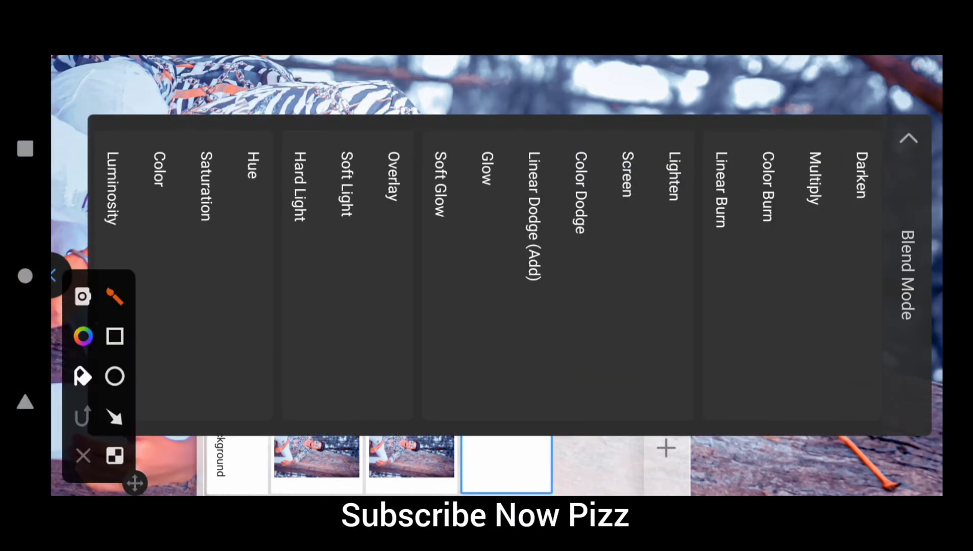
left_click_drag(384, 266, 314, 125)
left_click(82, 456)
left_click(348, 199)
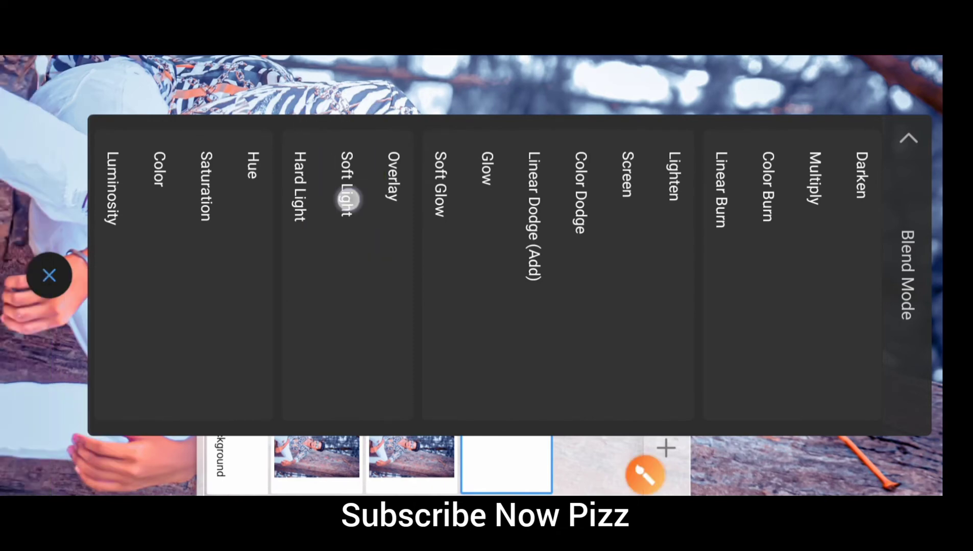
left_click(763, 452)
- Pick a blue painting colour from the colour wheel
left_click(641, 476)
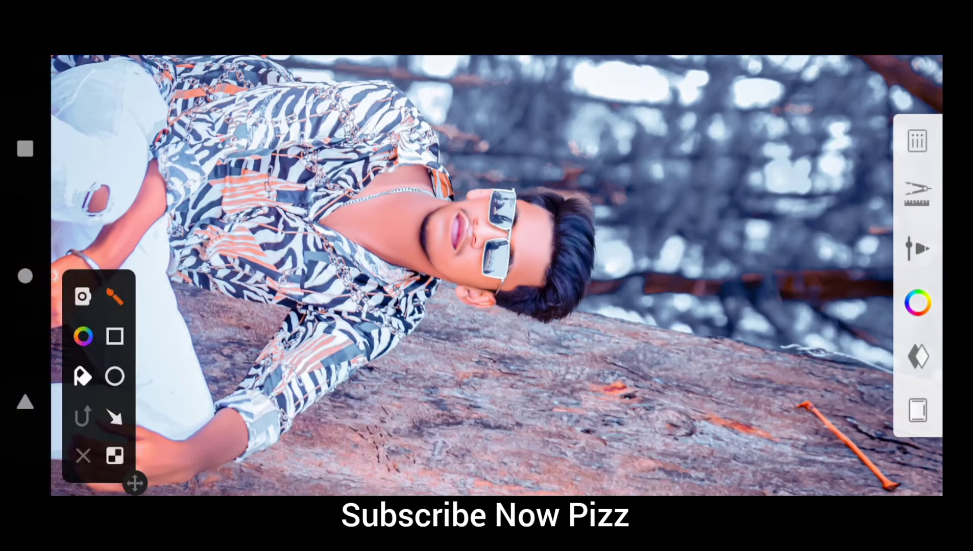
mouse_move(854, 265)
left_mouse_down()
mouse_move(886, 343)
mouse_move(951, 330)
left_mouse_up()
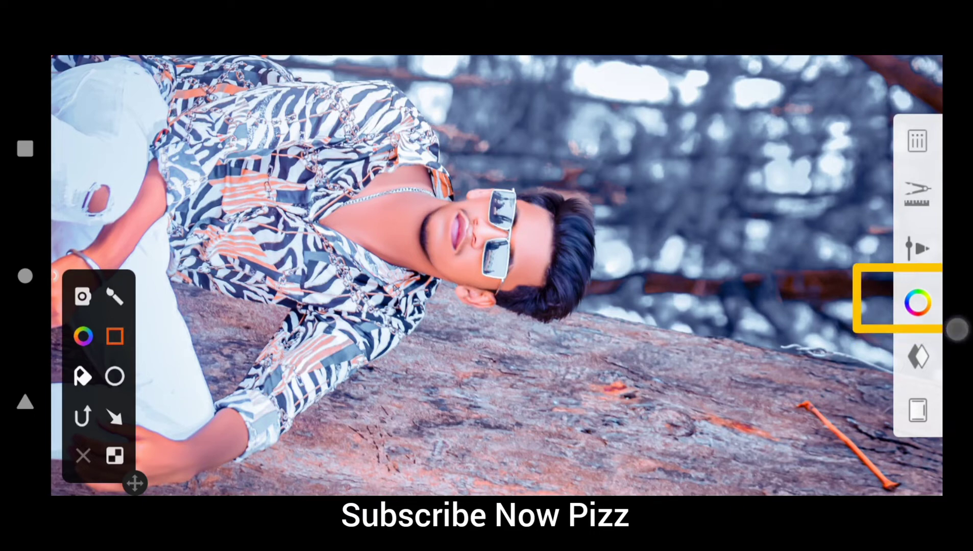
left_click(82, 455)
left_click(918, 302)
mouse_move(659, 404)
left_mouse_down()
mouse_move(528, 293)
mouse_move(522, 273)
left_mouse_up()
left_click(50, 276)
- Zoom onto the sunglasses, dab blue into a lens, and enlarge the brush
scroll(478, 364, "up", 2)
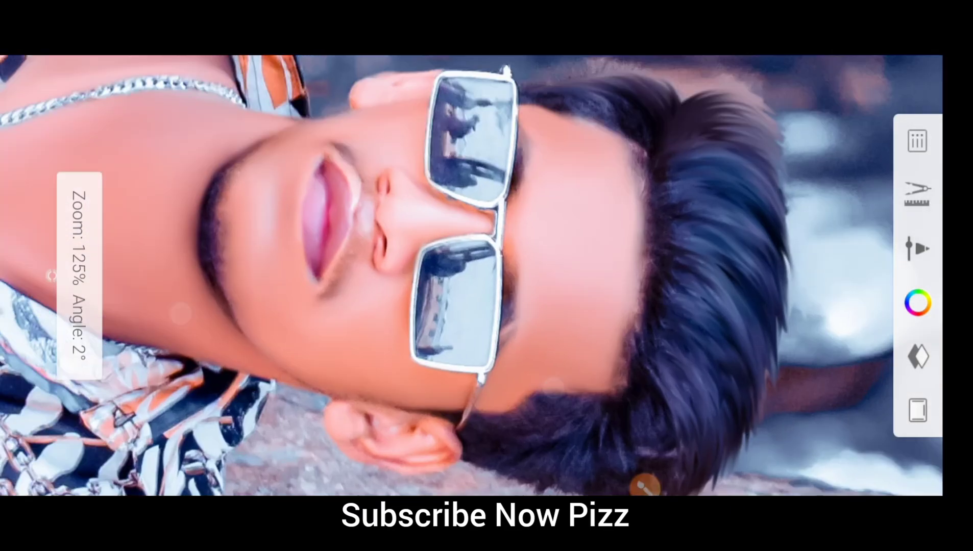
scroll(478, 364, "up", 5)
scroll(477, 364, "up", 3)
left_click_drag(478, 364, 463, 342)
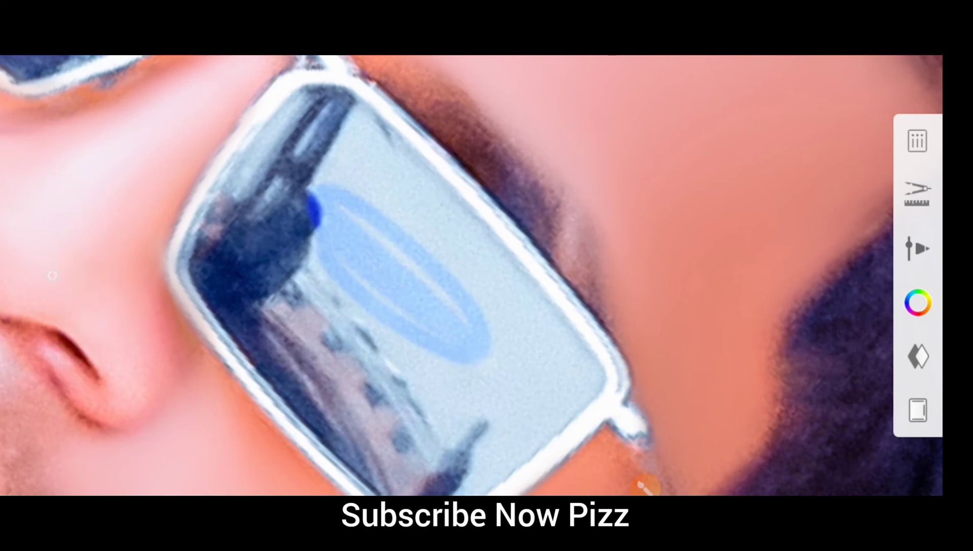
left_click(918, 248)
left_click(901, 347)
left_click_drag(582, 182, 582, 147)
left_click(448, 464)
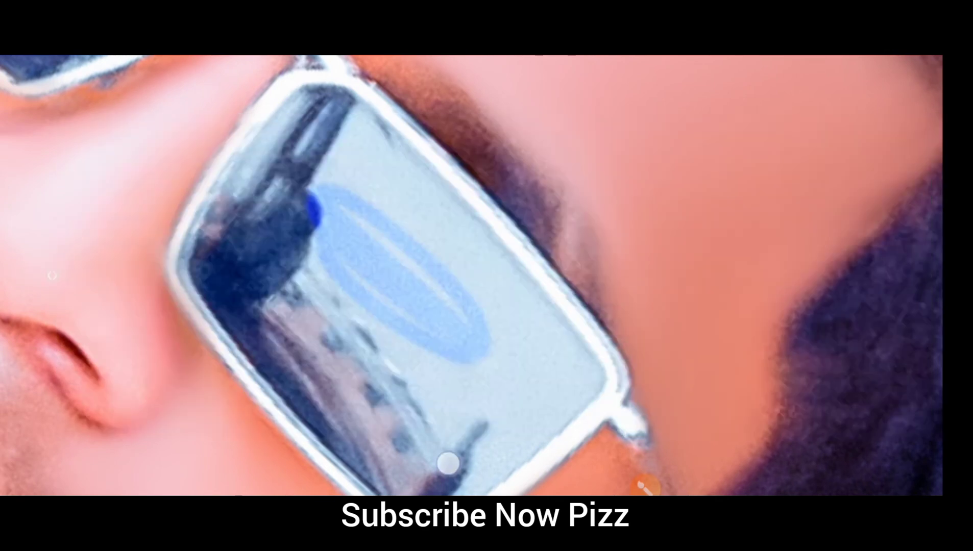
- Paint blue over the first sunglasses lens
scroll(372, 377, "up", 2)
left_click_drag(402, 217, 598, 376)
scroll(478, 276, "down", 2)
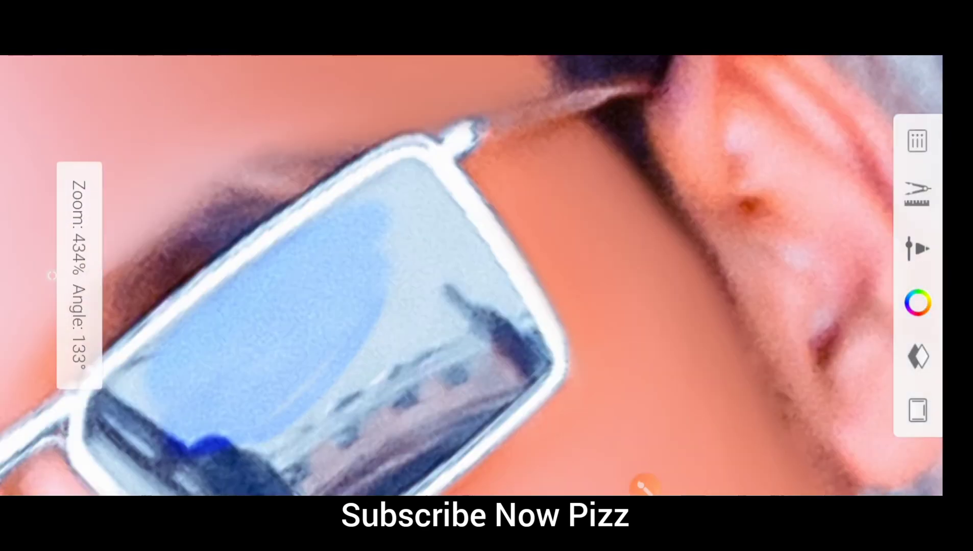
left_click_drag(465, 303, 391, 224)
- Rotate the view, paint the other lens blue, then zoom out to the whole photo
mouse_move(455, 256)
left_mouse_down()
mouse_move(356, 217)
mouse_move(356, 178)
mouse_move(380, 263)
mouse_move(489, 310)
mouse_move(432, 343)
mouse_move(265, 265)
mouse_move(185, 310)
left_mouse_up()
mouse_move(490, 411)
left_mouse_down()
mouse_move(506, 420)
mouse_move(628, 330)
mouse_move(399, 185)
mouse_move(394, 371)
mouse_move(398, 182)
mouse_move(543, 251)
mouse_move(408, 276)
left_mouse_up()
mouse_move(469, 262)
left_mouse_down()
mouse_move(424, 178)
mouse_move(426, 288)
left_mouse_up()
mouse_move(493, 274)
left_mouse_down()
mouse_move(429, 321)
mouse_move(473, 369)
mouse_move(413, 389)
left_mouse_up()
mouse_move(518, 310)
left_mouse_down()
mouse_move(537, 341)
mouse_move(564, 358)
mouse_move(604, 335)
mouse_move(579, 301)
left_mouse_up()
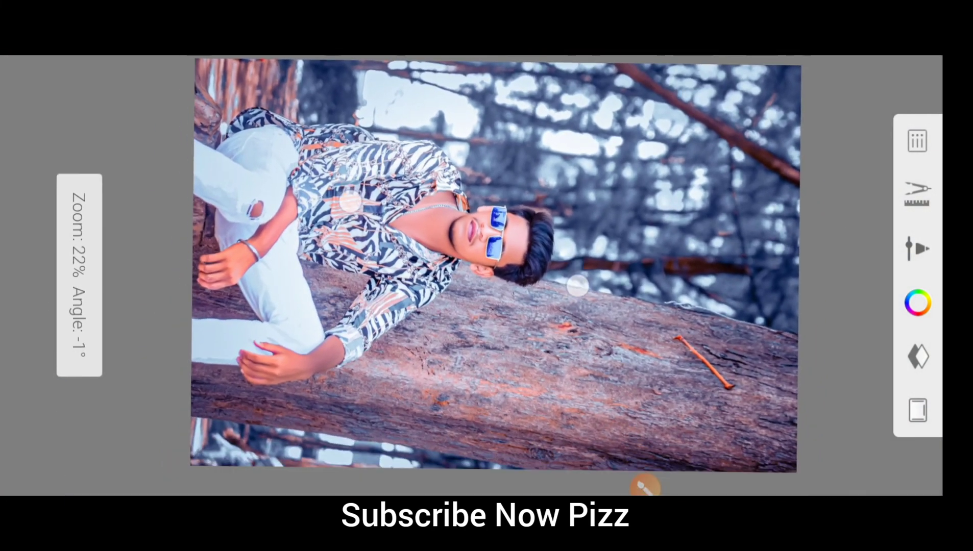
- Start importing an image onto the canvas from the extra tools
left_click(53, 276)
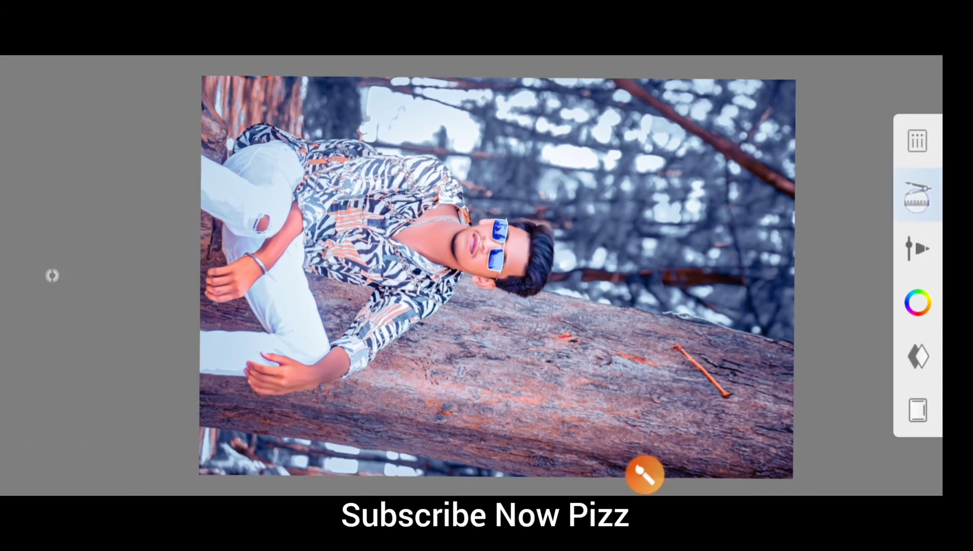
left_click(918, 194)
left_click(52, 276)
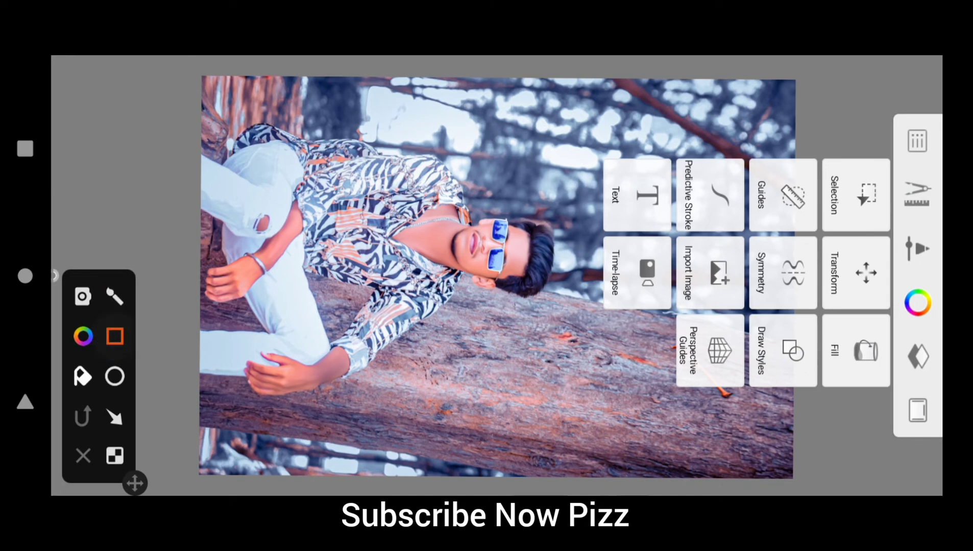
left_click(679, 235)
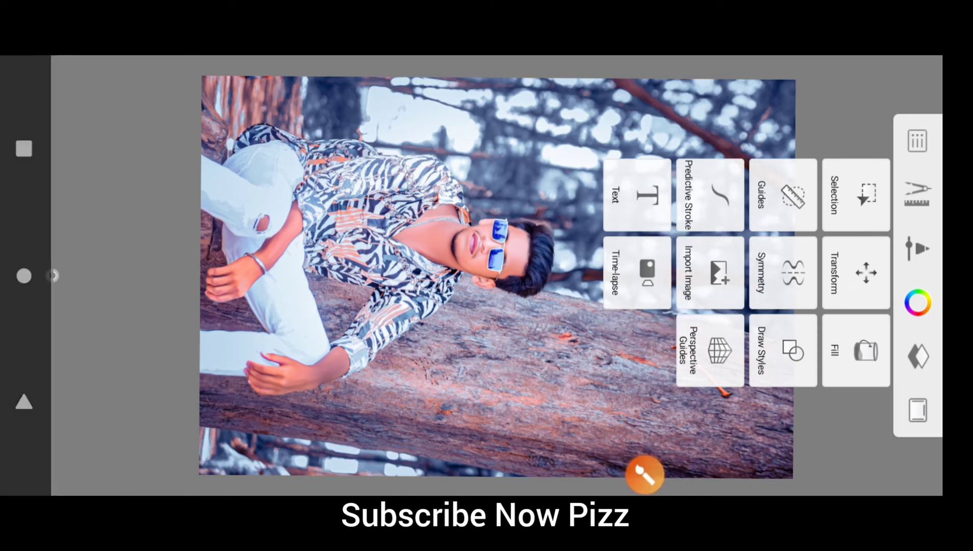
left_click(847, 276)
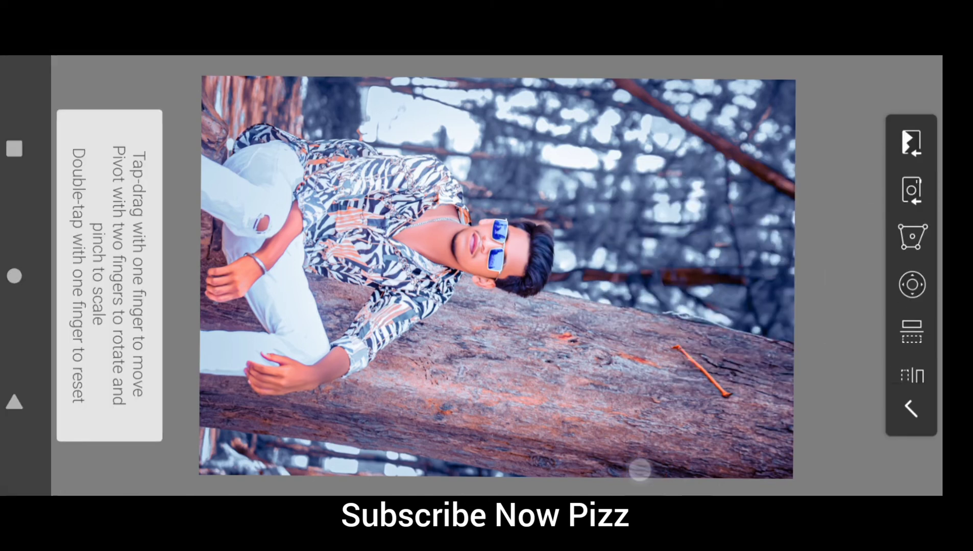
- Browse the file picker to the Images > Edit folder
left_click(112, 344)
left_click(82, 460)
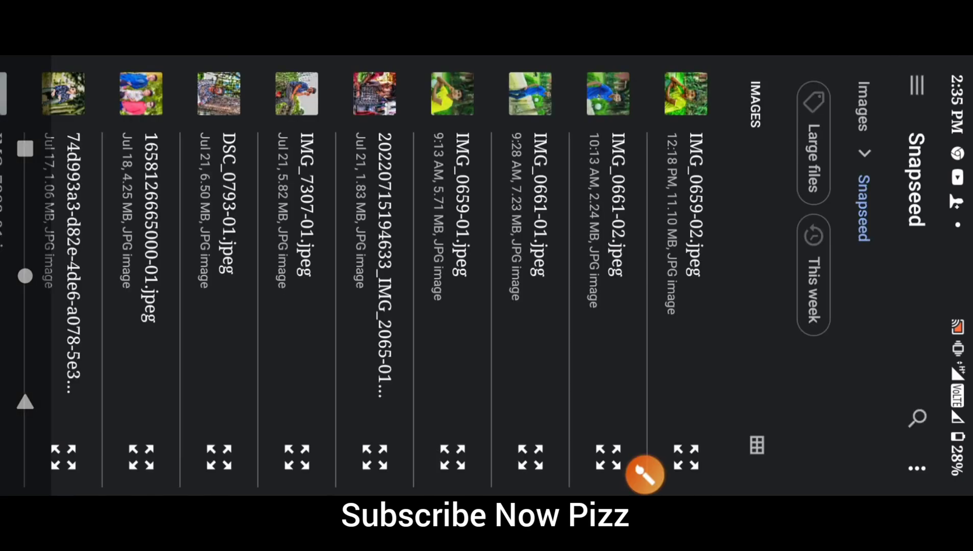
left_click(864, 107)
left_click_drag(430, 358, 533, 388)
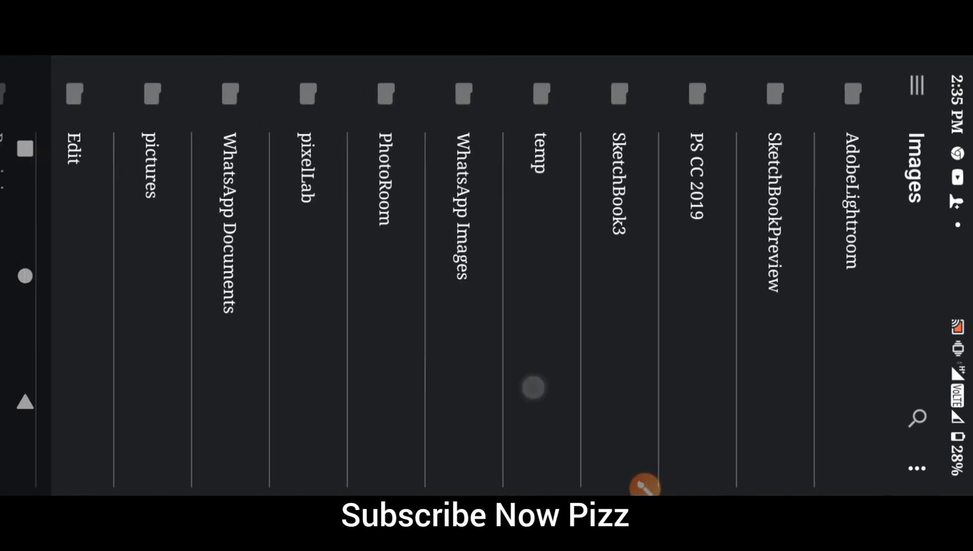
left_click(452, 384)
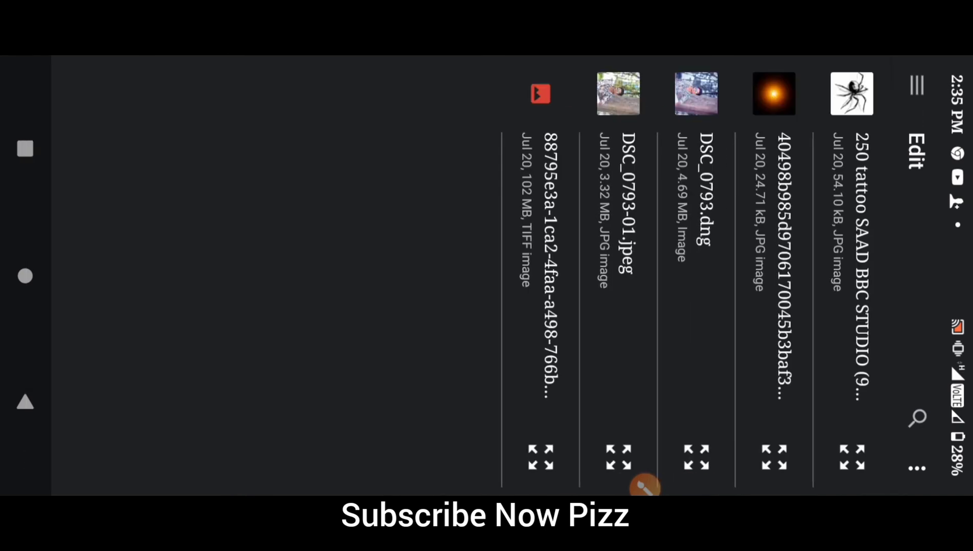
- Insert the orange glow image, enlarged and placed at the upper right
left_click(775, 216)
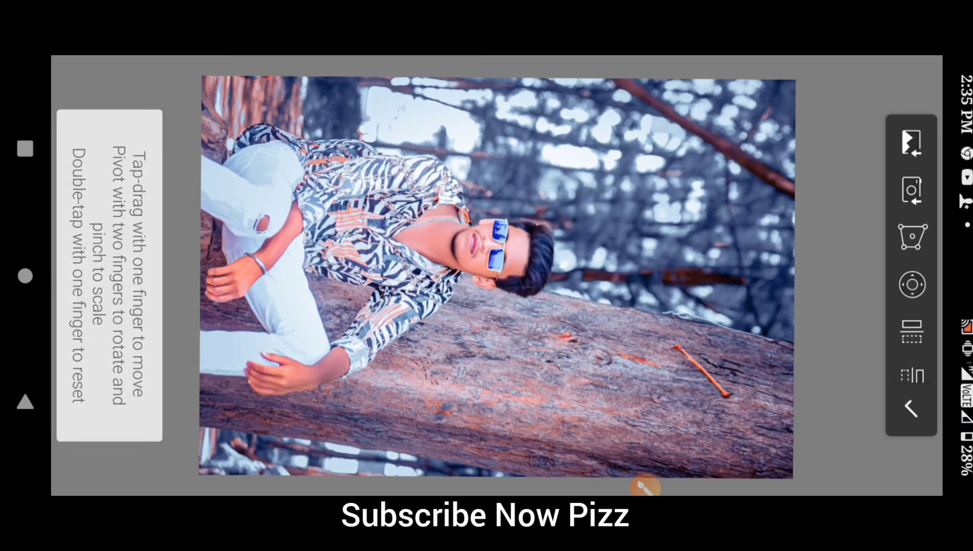
left_click_drag(562, 306, 742, 279)
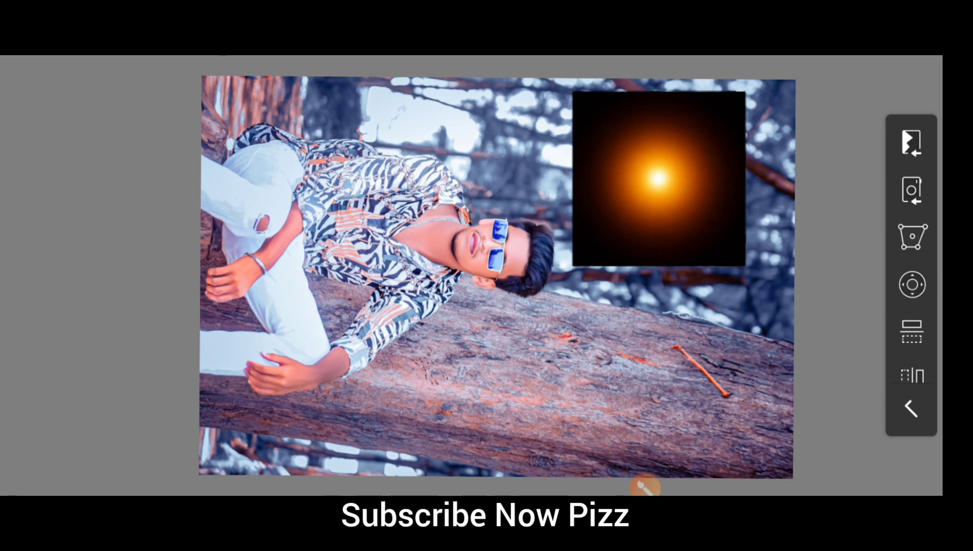
left_click(645, 488)
left_click_drag(656, 394, 885, 406)
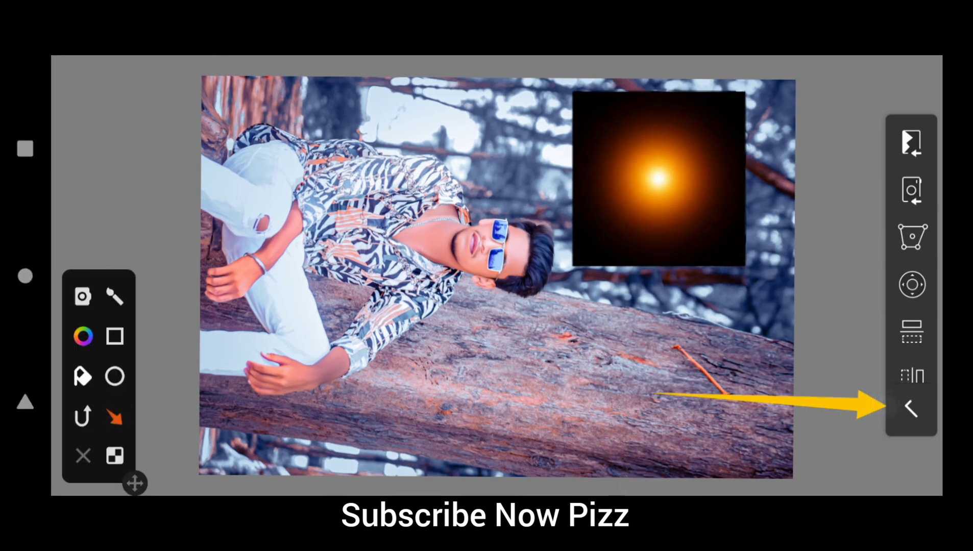
left_click(82, 455)
left_click(912, 408)
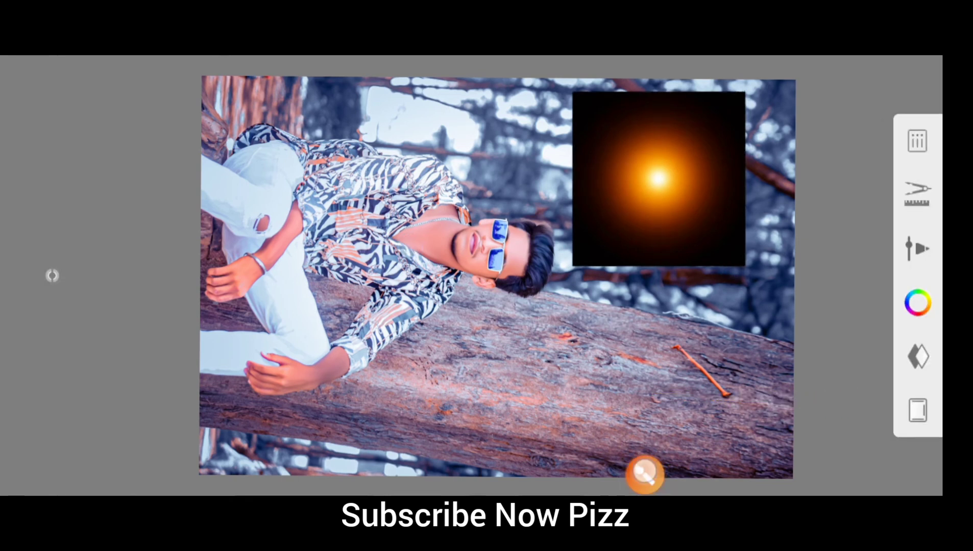
- Select the orange glow layer in the Layers panel
left_click(52, 276)
left_click_drag(858, 331, 943, 387)
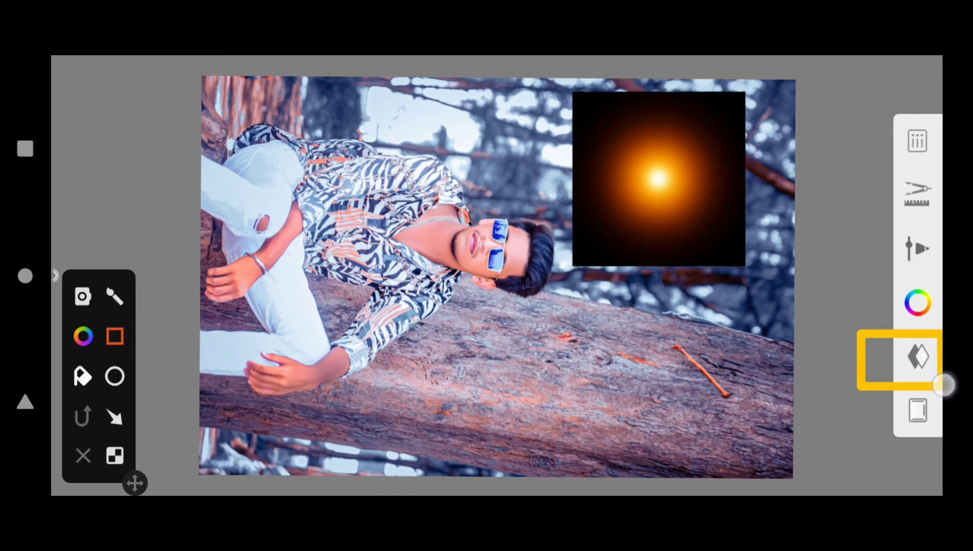
left_click(83, 456)
left_click(918, 357)
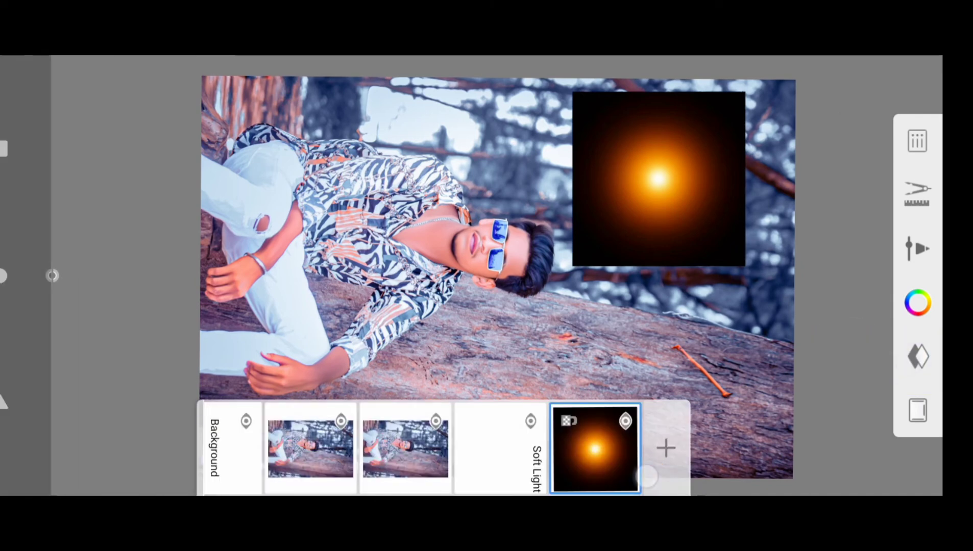
left_click(52, 276)
left_click(116, 421)
left_click_drag(799, 458, 616, 457)
left_click(52, 276)
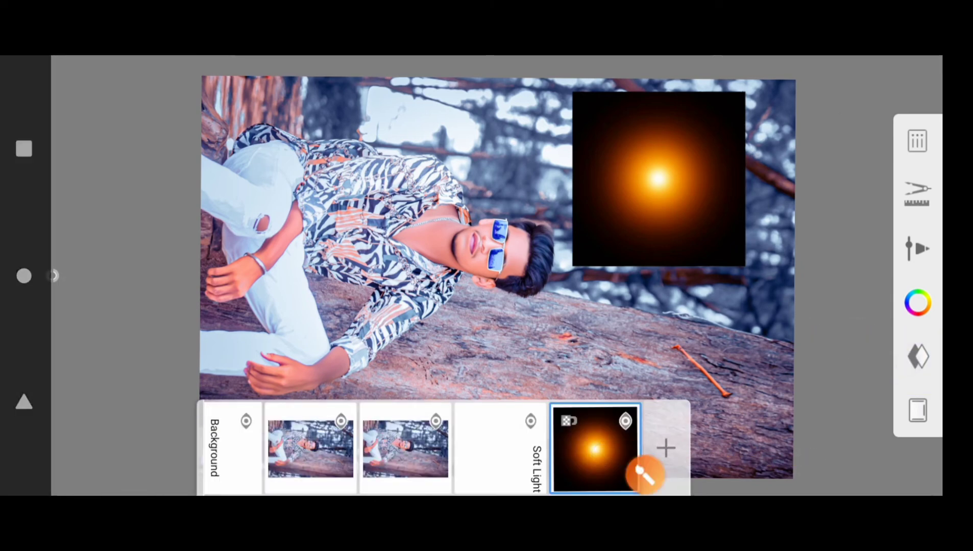
left_click(595, 449)
- Change the glow layer's blending from Normal to Screen
left_click(49, 275)
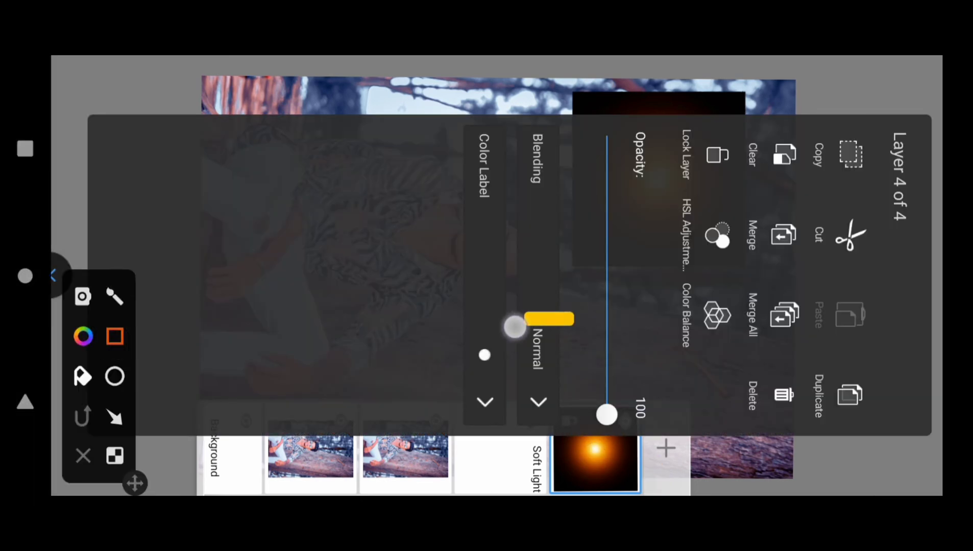
left_click_drag(514, 327, 567, 425)
left_click(83, 456)
left_click(535, 362)
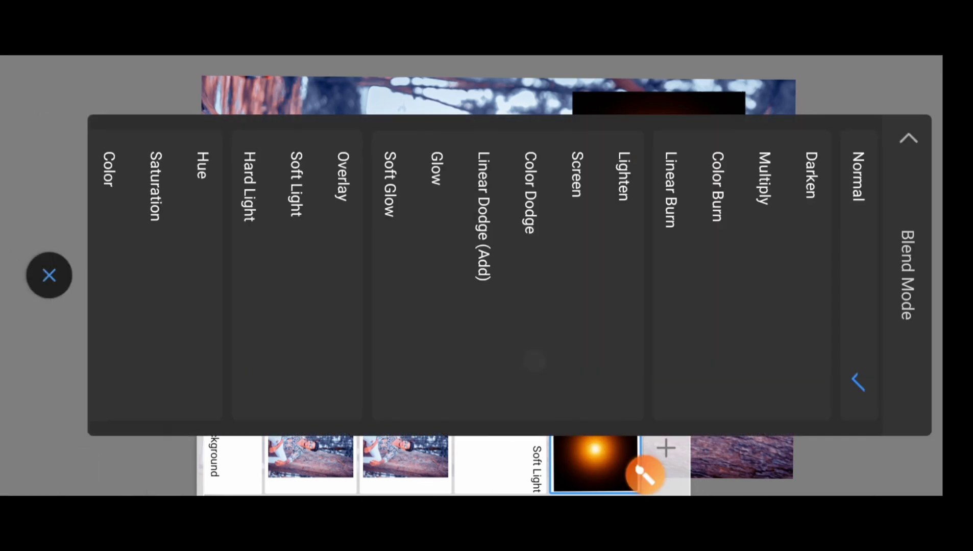
left_click(49, 276)
mouse_move(608, 245)
left_mouse_down()
mouse_move(549, 163)
mouse_move(543, 135)
left_mouse_up()
left_click(84, 456)
left_click(577, 255)
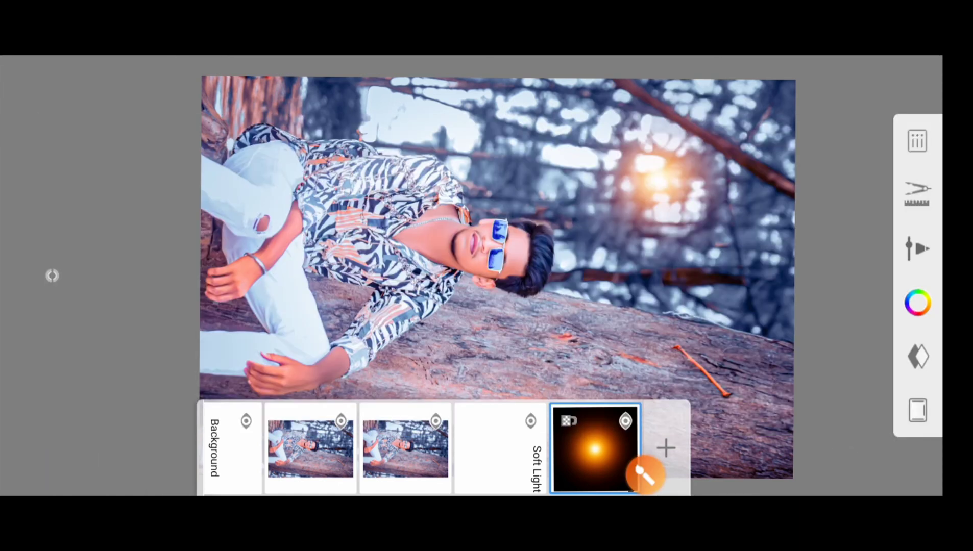
left_click(917, 194)
- Return to the canvas with the editing tools list showing
left_click(843, 439)
left_click(52, 276)
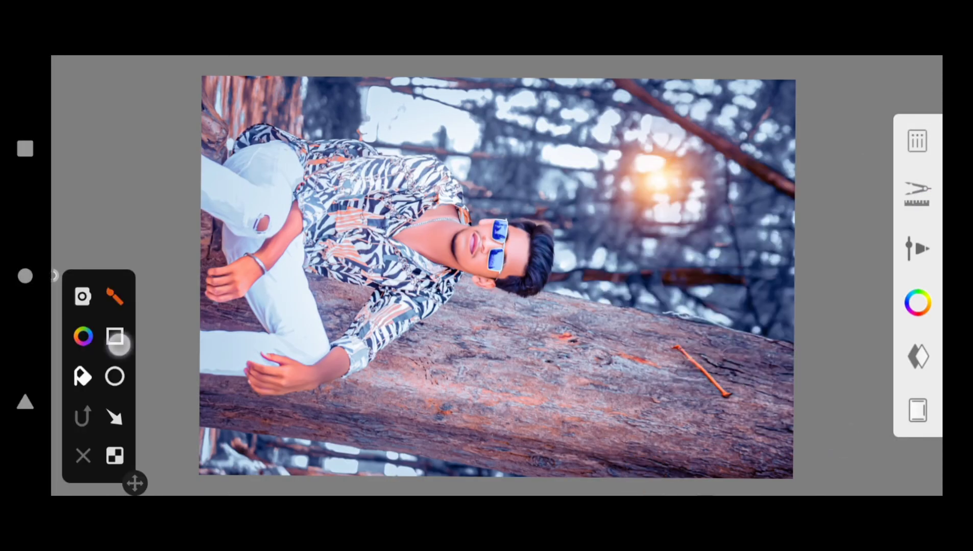
left_click_drag(853, 165, 924, 234)
left_click(83, 456)
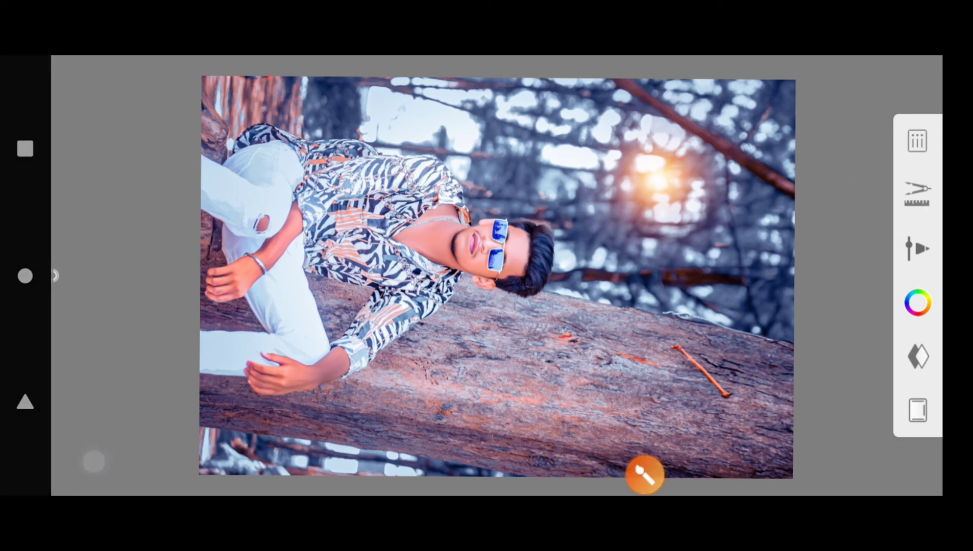
left_click(918, 194)
- Scale the sun flare layer up to about 175% with Transform
left_click(52, 275)
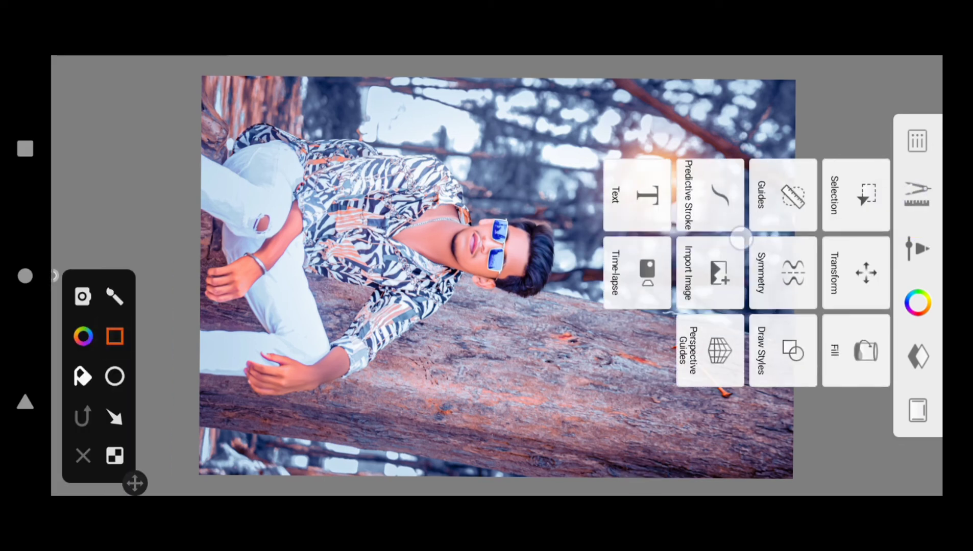
left_click_drag(896, 234, 822, 318)
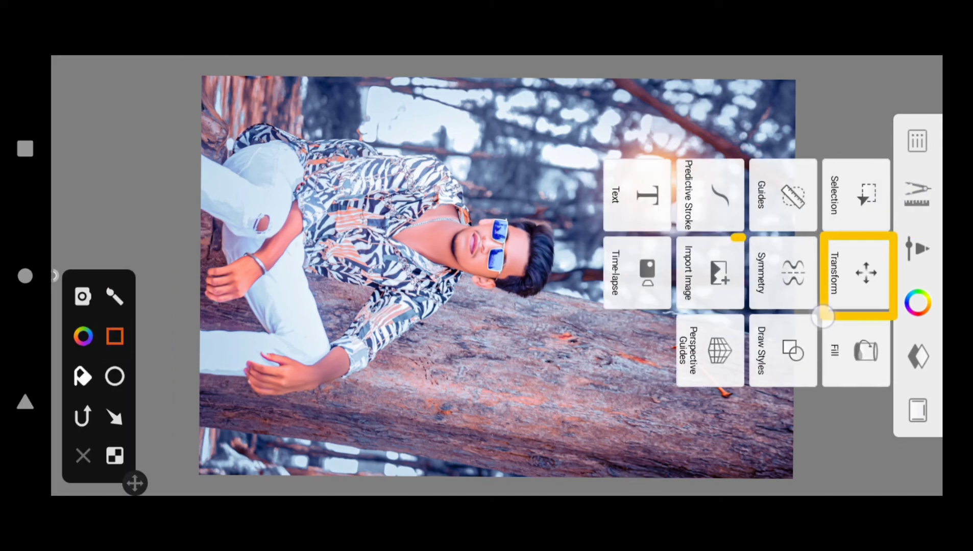
left_click(84, 456)
left_click(858, 273)
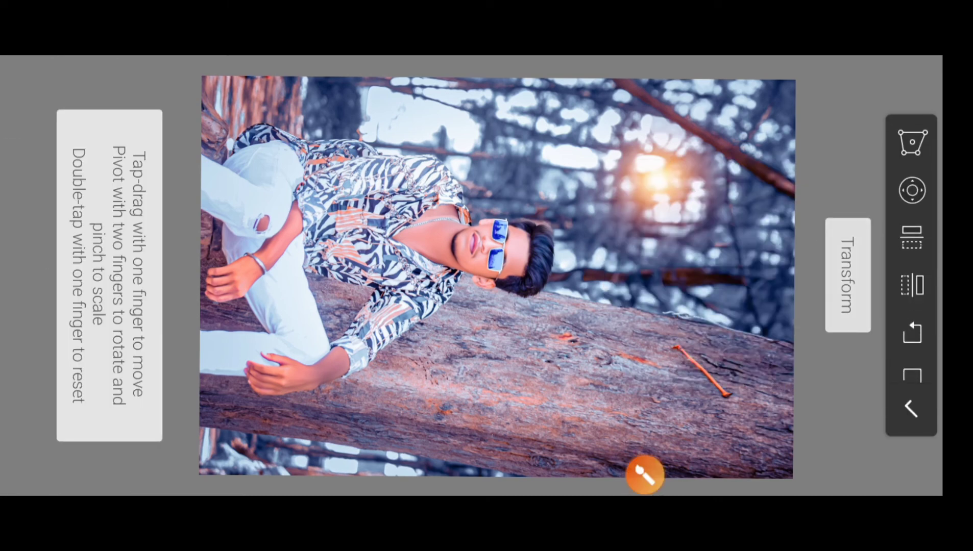
left_click(777, 292)
left_click_drag(776, 291, 817, 290)
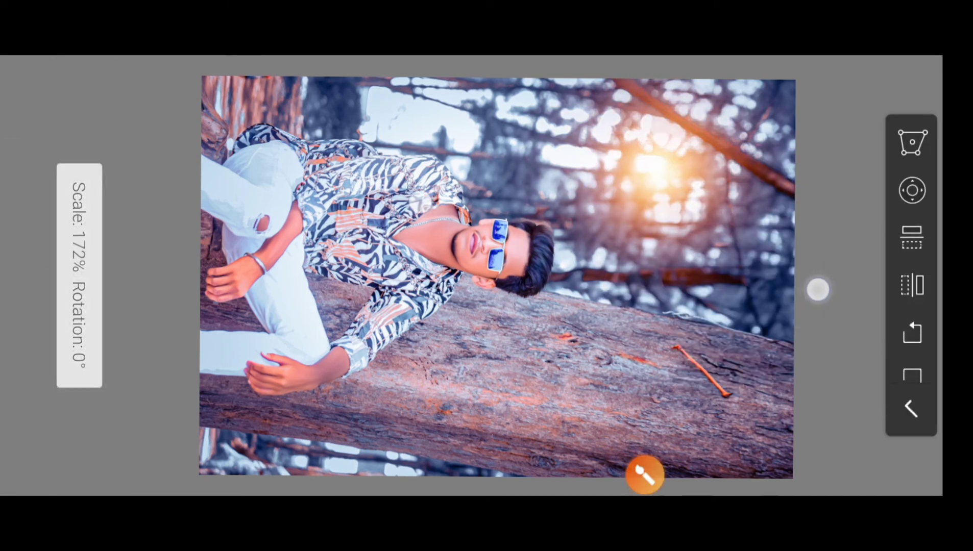
- Confirm the 175% transform and leave the Transform tool
left_click(645, 486)
left_click(115, 418)
left_click_drag(620, 356, 875, 412)
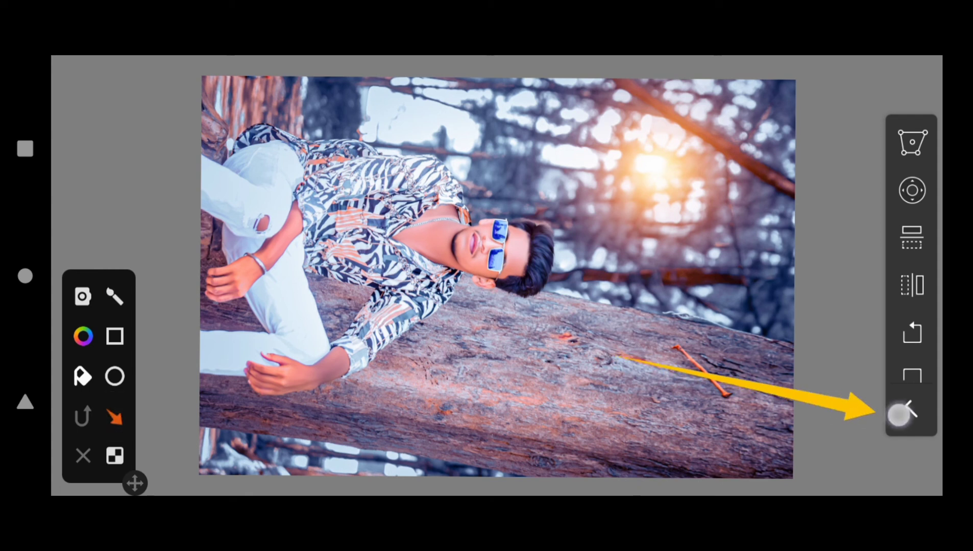
left_click(83, 456)
left_click(911, 409)
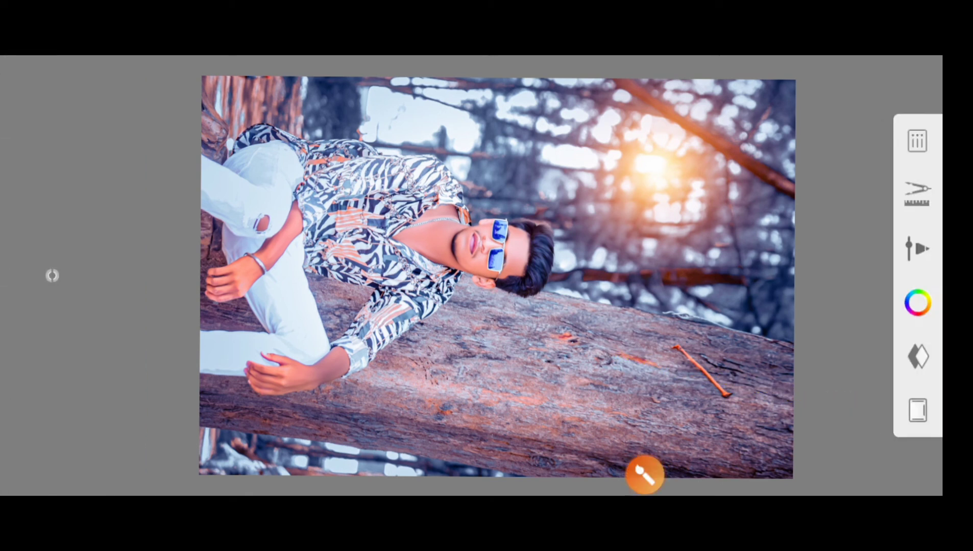
left_click(645, 475)
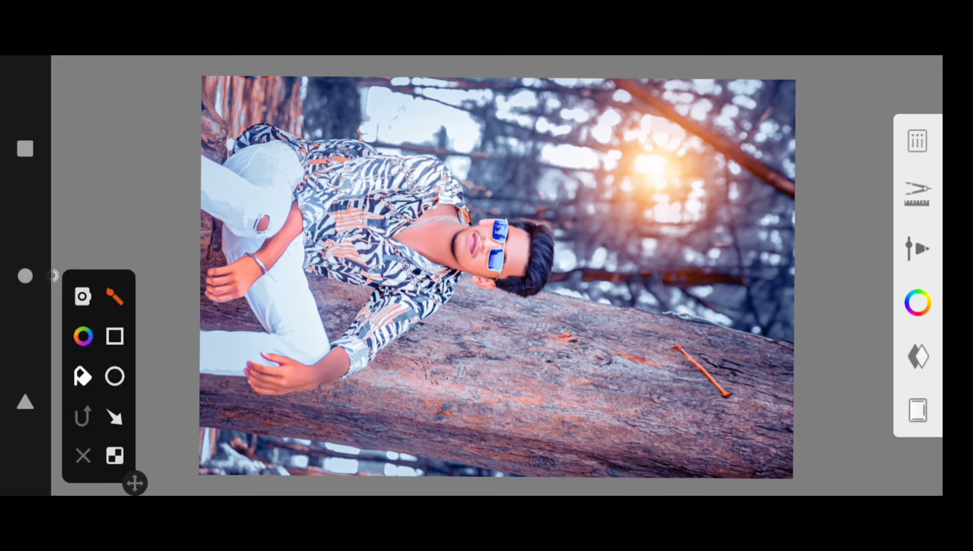
left_click(115, 337)
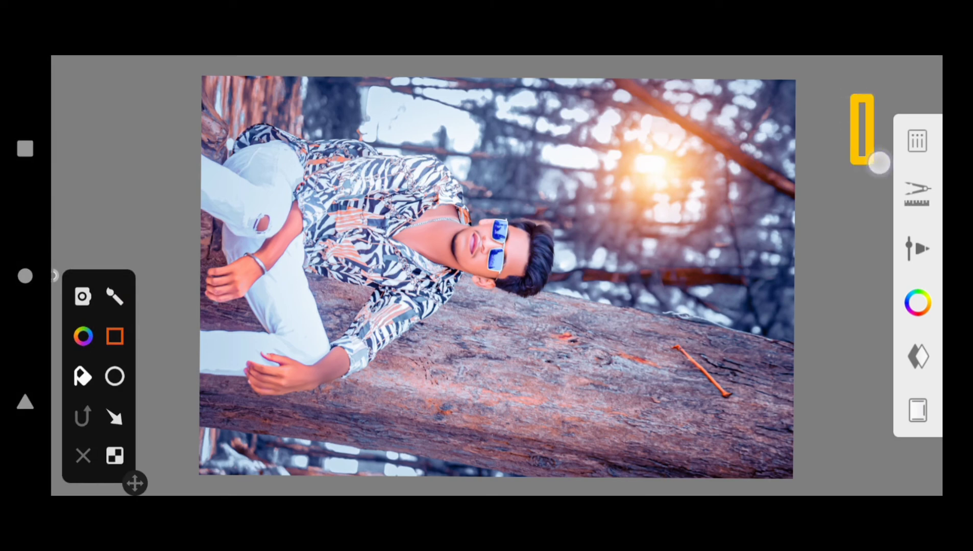
left_click_drag(879, 163, 948, 169)
- Head to the Gallery from the Sketchbook menu and choose Save current sketch
left_click(83, 456)
left_click(918, 140)
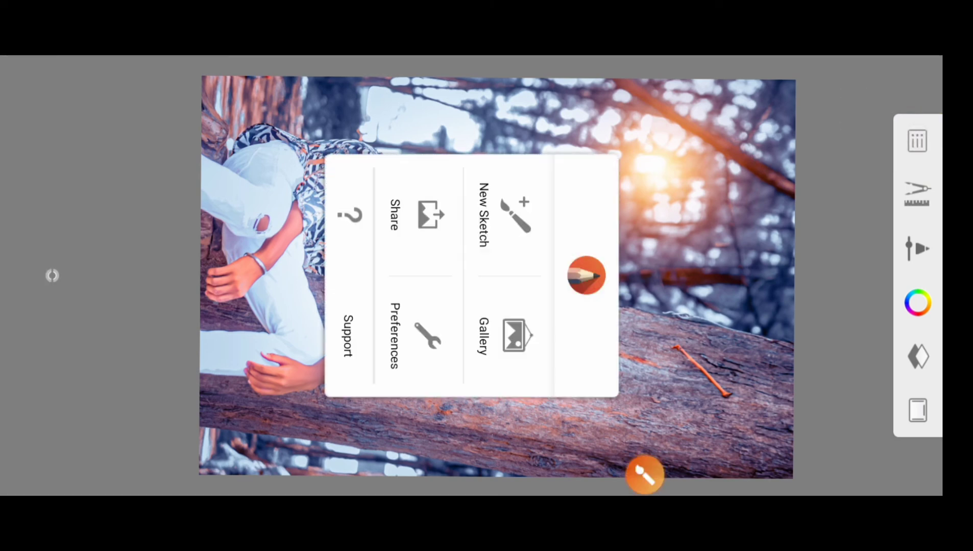
left_click(645, 475)
left_click(115, 337)
left_click_drag(481, 281, 463, 392)
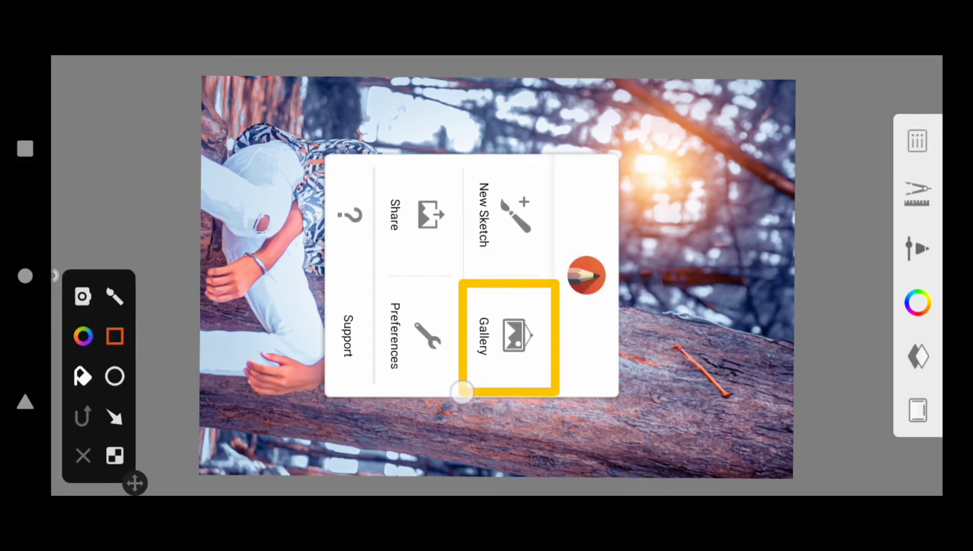
left_click(83, 456)
left_click(509, 337)
left_click(645, 475)
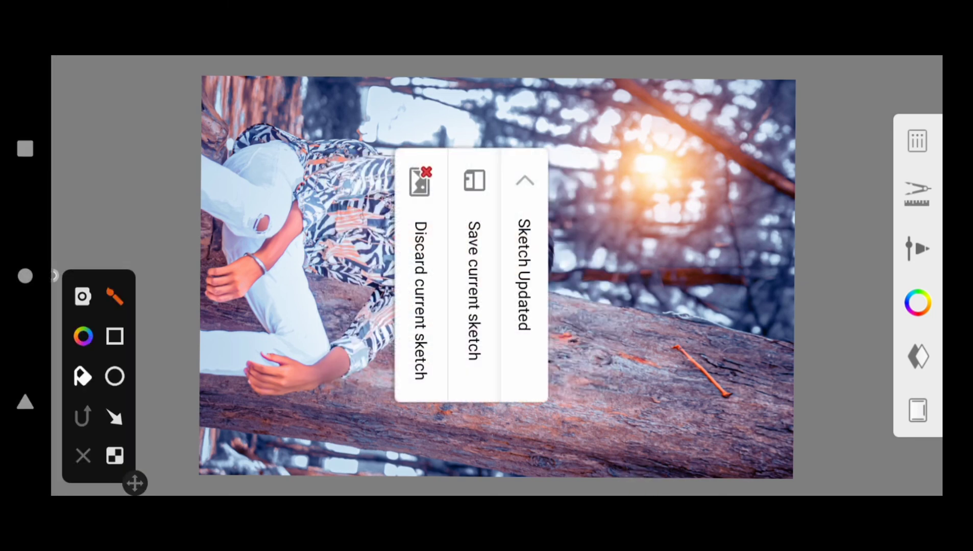
mouse_move(519, 382)
left_mouse_down()
mouse_move(429, 164)
mouse_move(455, 149)
left_mouse_up()
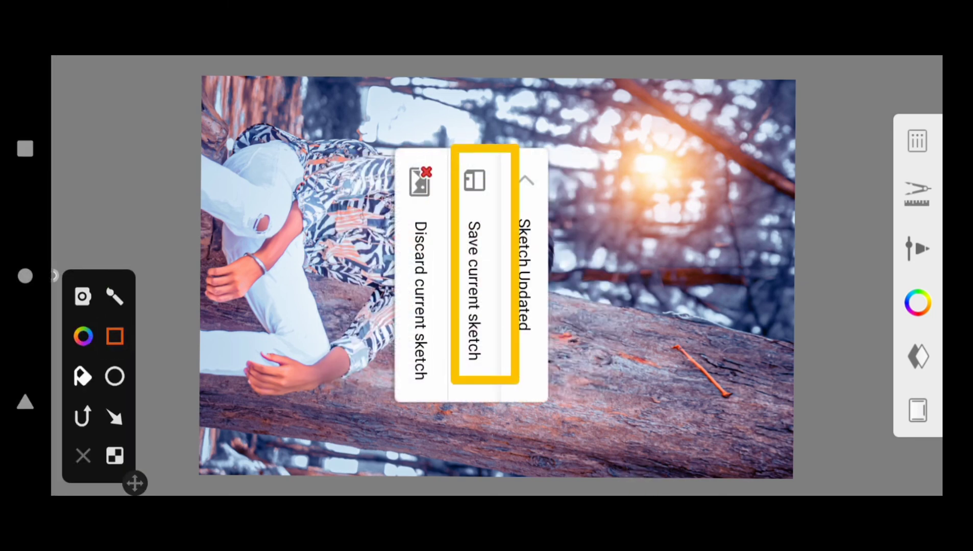
left_click(83, 456)
left_click(475, 286)
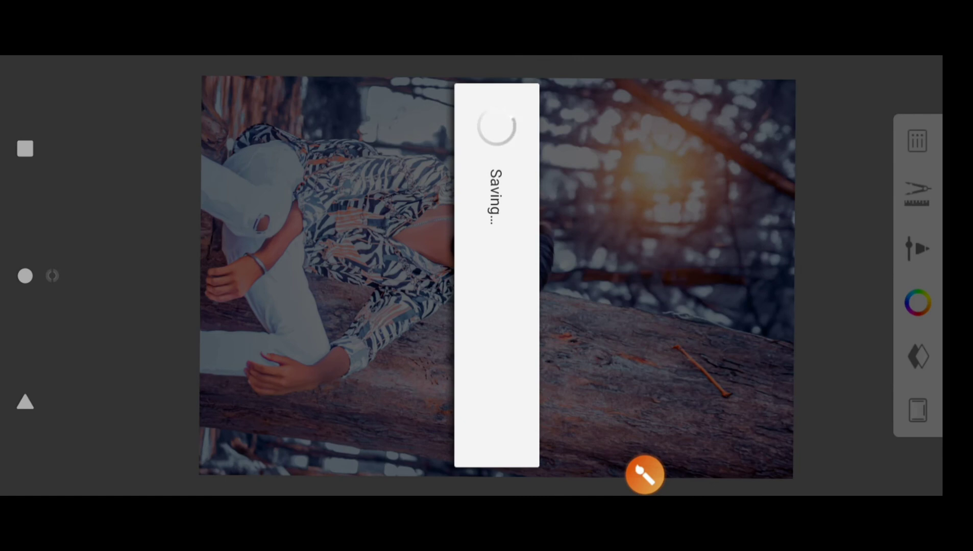